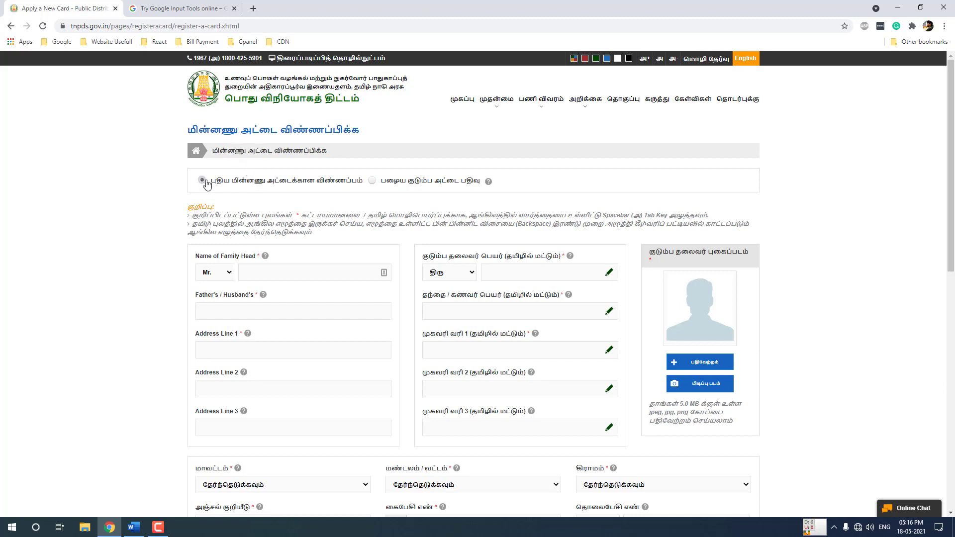
# Scroll down the new card form and highlight the 5.0 MB photo size limit
pyautogui.scroll(-1, 173, 175)
pyautogui.scroll(-3, 173, 175)
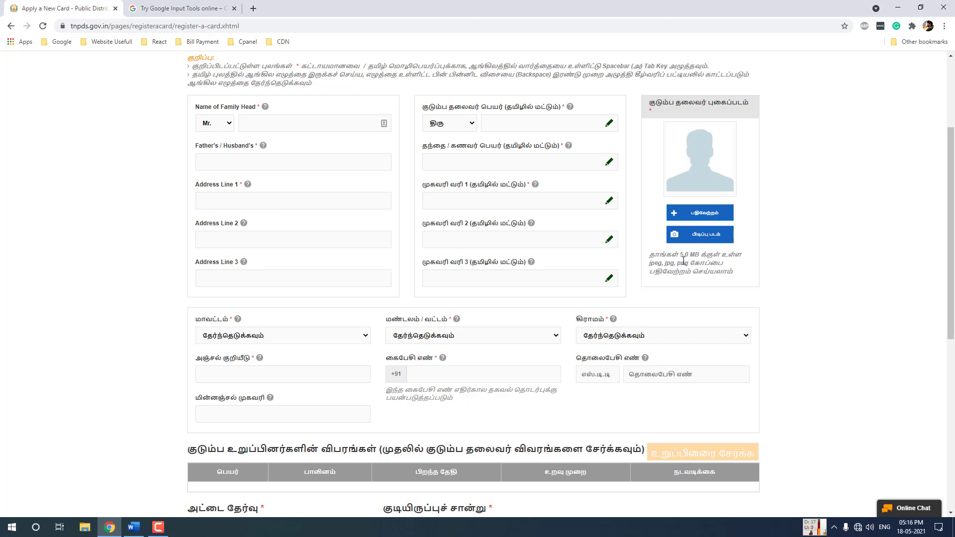
pyautogui.moveTo(699, 256); pyautogui.dragTo(682, 251)
# Enter the family head's name and the father's name in English
pyautogui.click(691, 255)
pyautogui.click(253, 118)
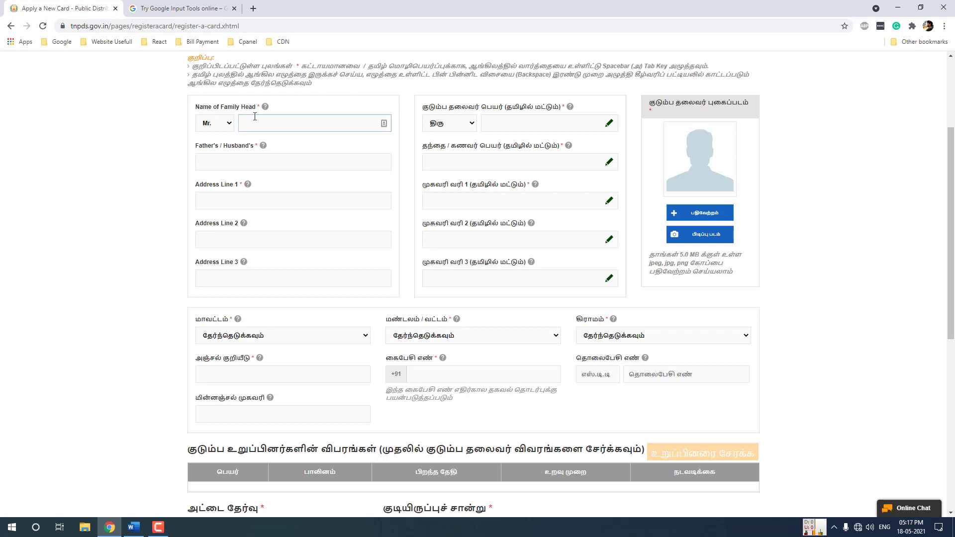
pyautogui.write('Ranjithkumar S')
pyautogui.click(242, 160)
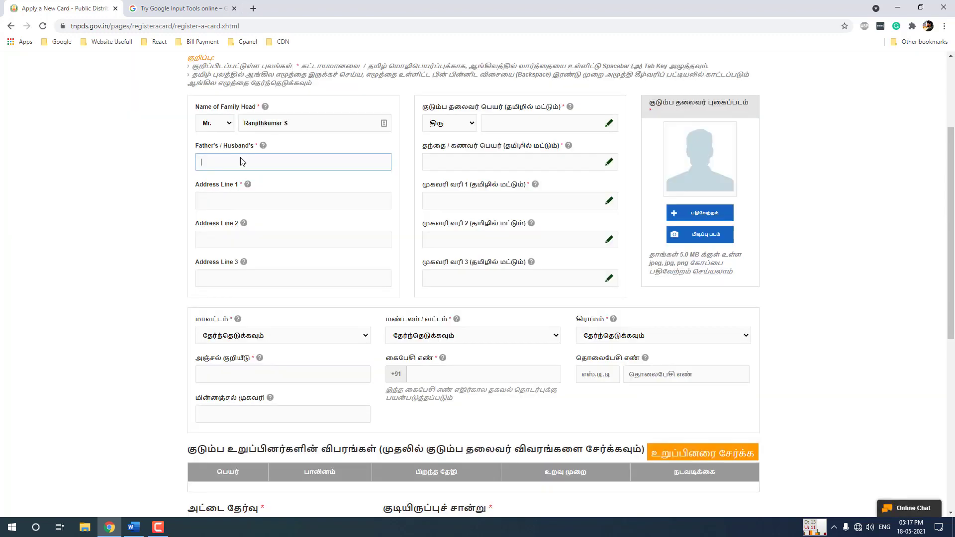
pyautogui.write('Subramaniam')
# Fill in the three English address lines with the house, street, village and town
pyautogui.click(230, 201)
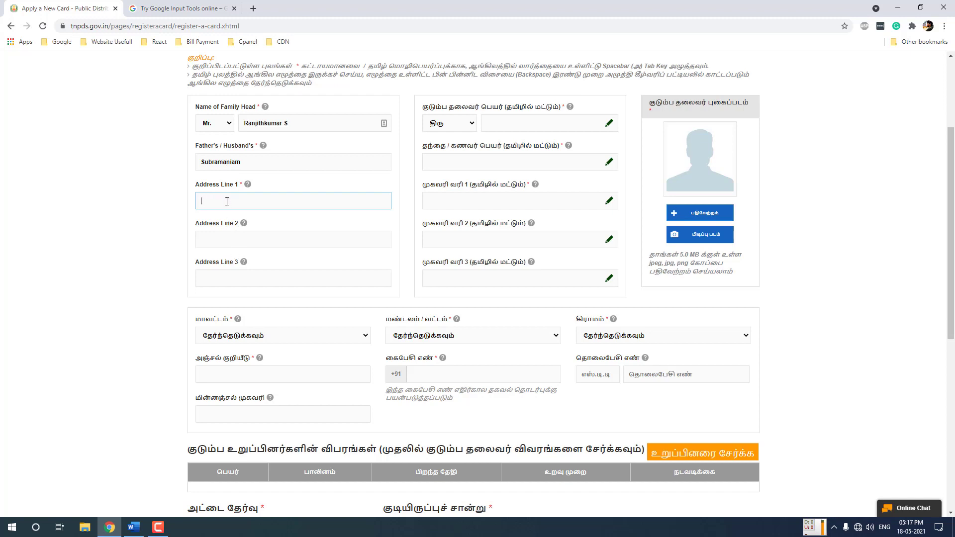
pyautogui.click(237, 233)
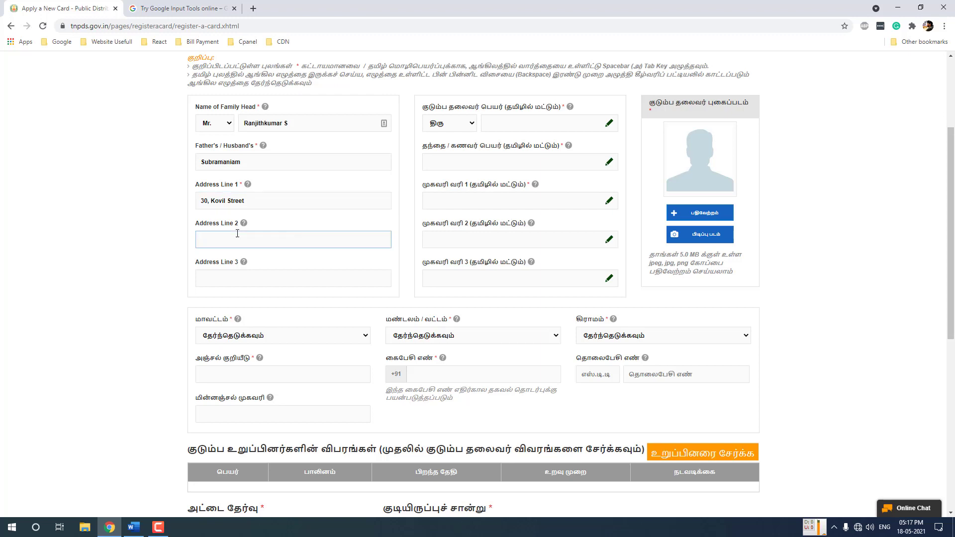
pyautogui.write('Kundadam')
pyautogui.click(228, 281)
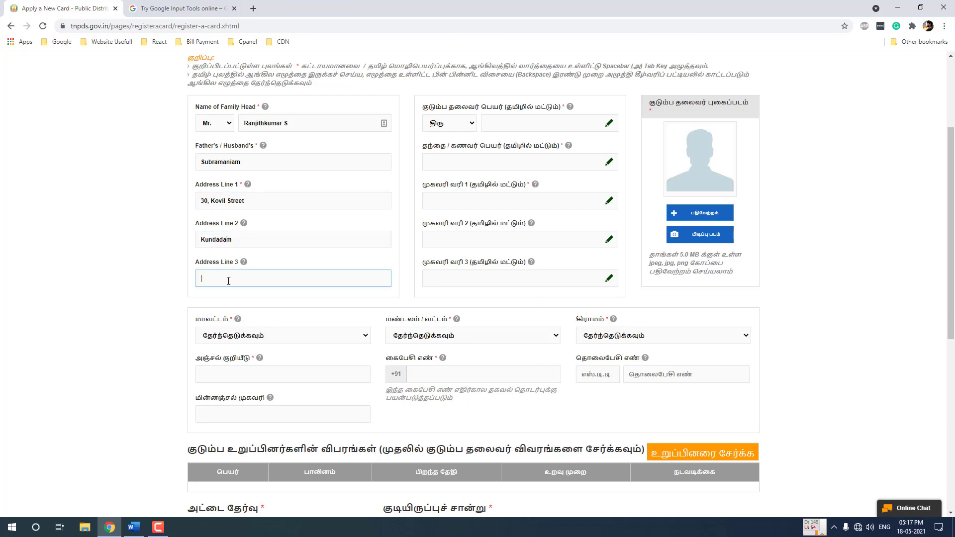
pyautogui.write('Dharapuram')
pyautogui.click(106, 177)
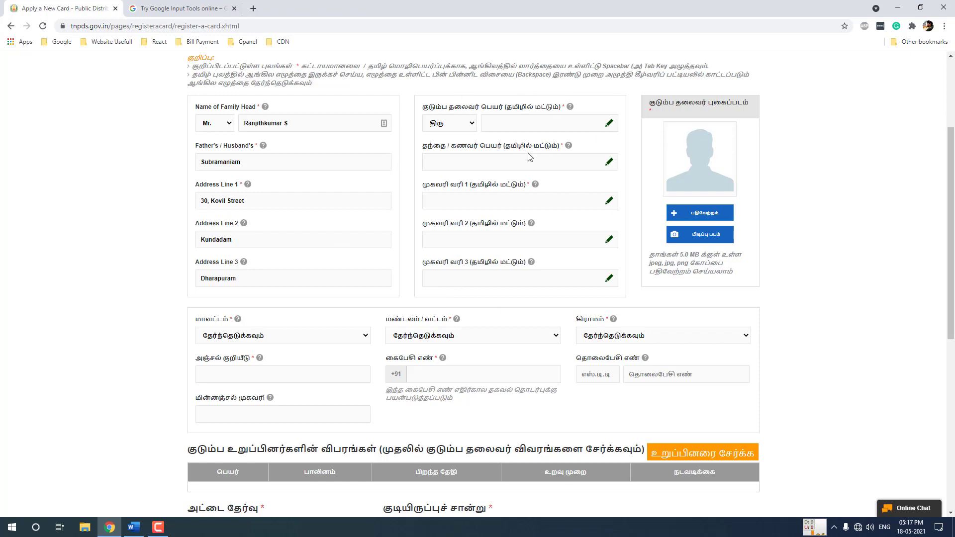
# Try the Tamil Key Board popup for the name field, then close it and go to Google Input Tools
pyautogui.click(608, 124)
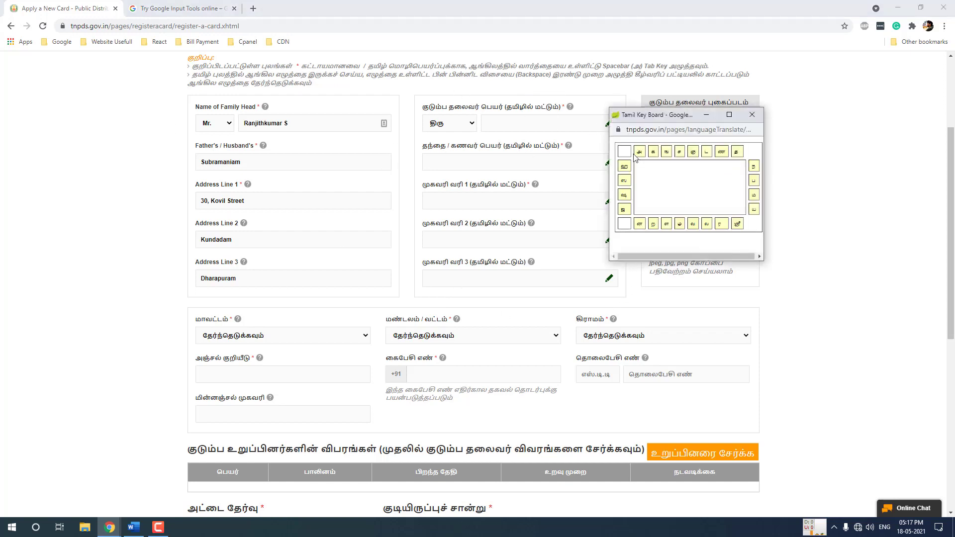
pyautogui.moveTo(667, 114); pyautogui.dragTo(490, 154)
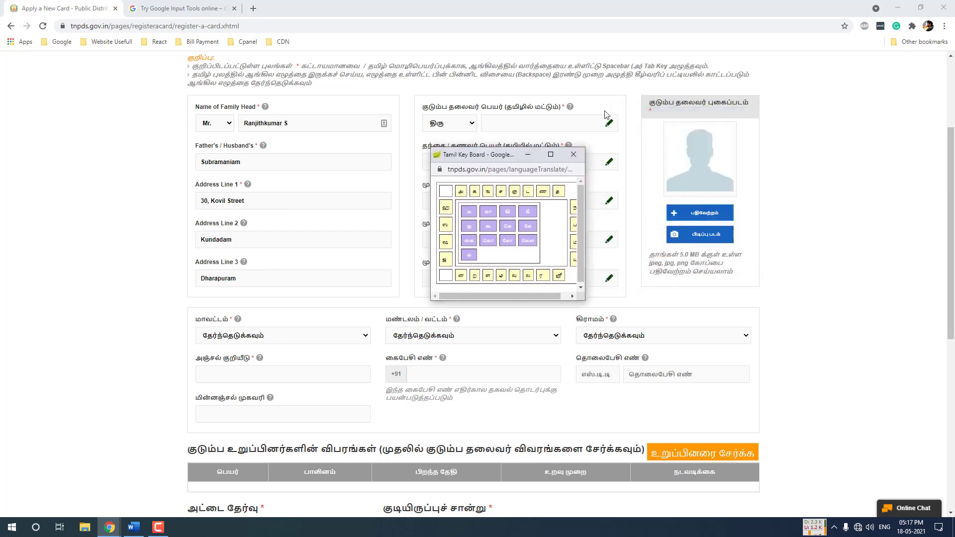
pyautogui.moveTo(501, 191)
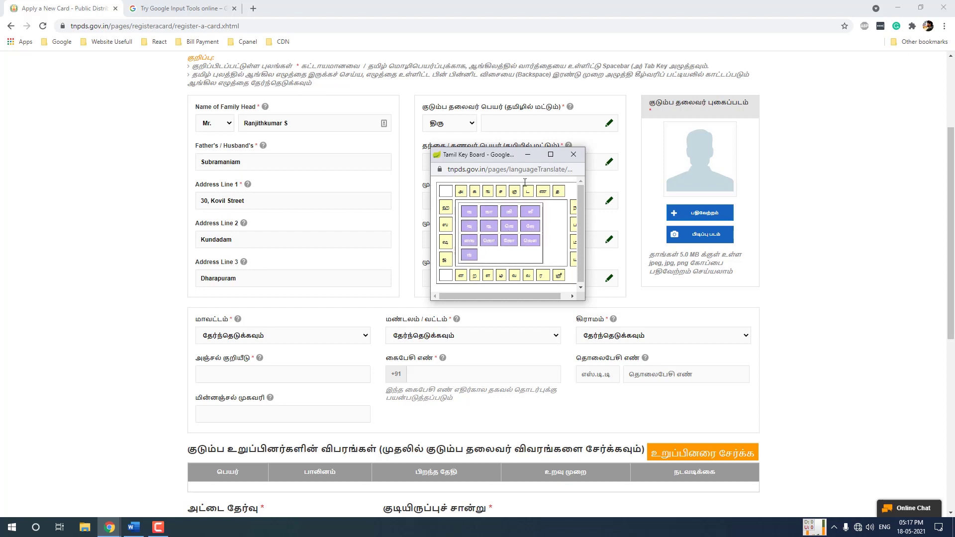
pyautogui.click(572, 156)
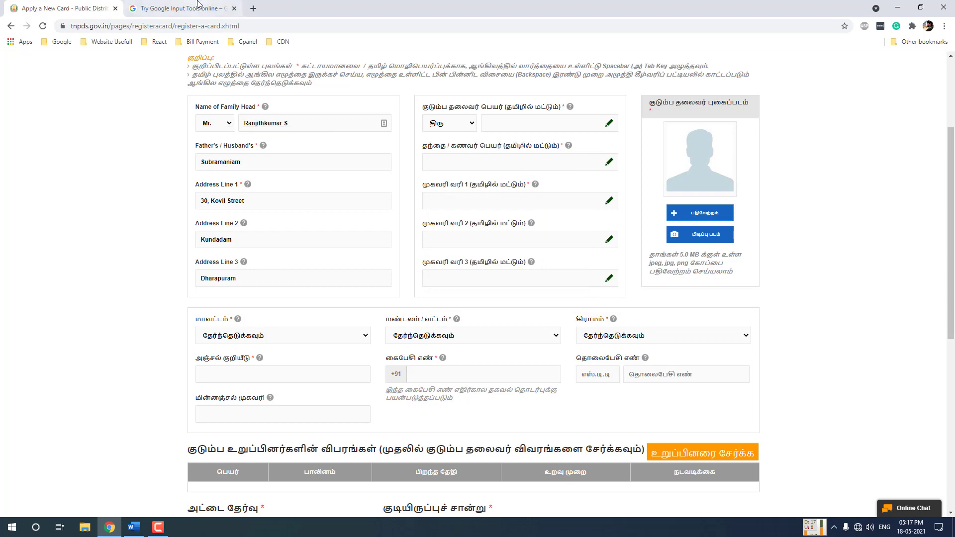
pyautogui.click(197, 7)
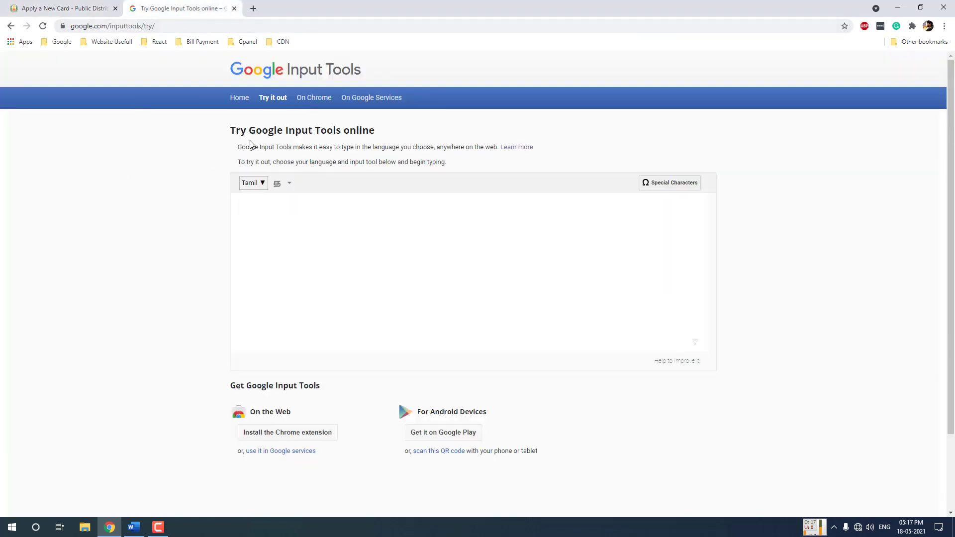
# Place the cursor in the Google Input Tools typing box, then return to the form
pyautogui.click(189, 26)
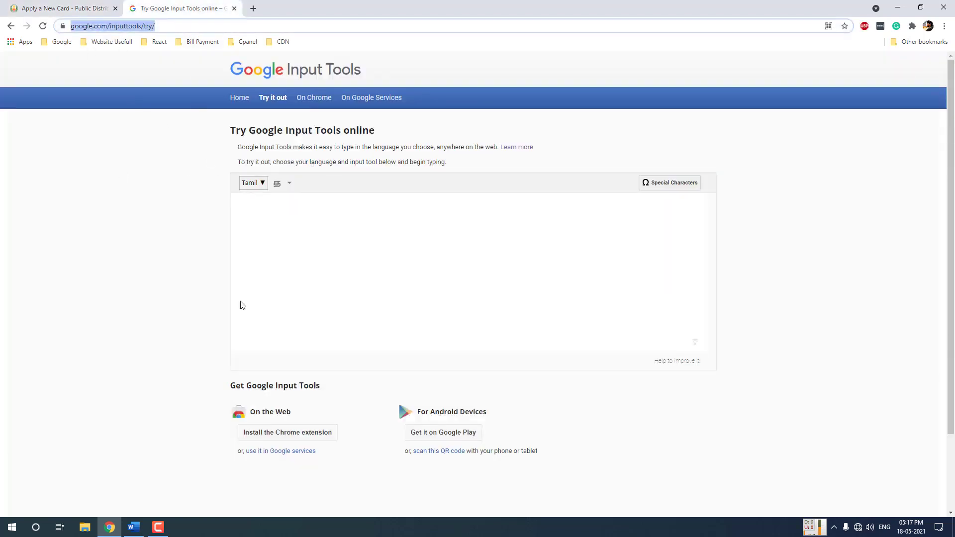
pyautogui.click(255, 226)
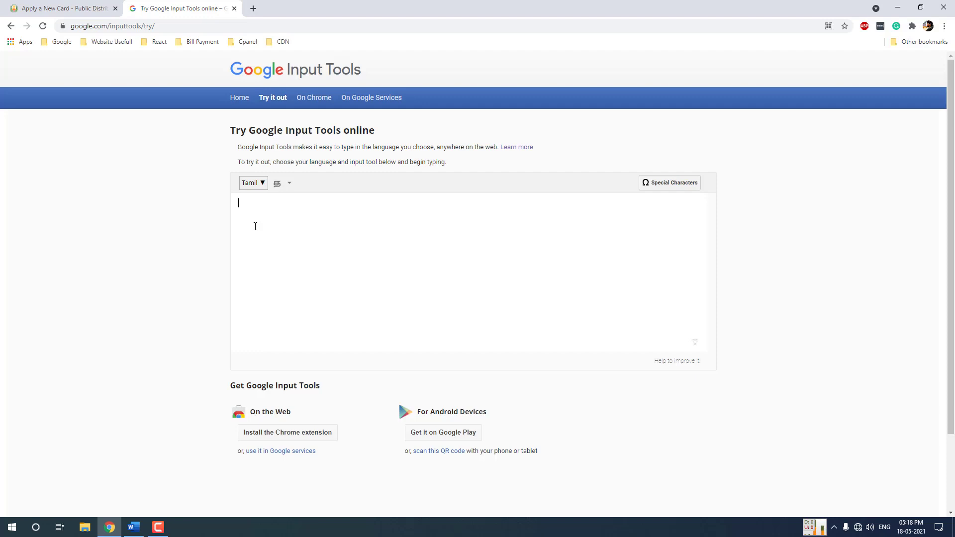
pyautogui.click(79, 8)
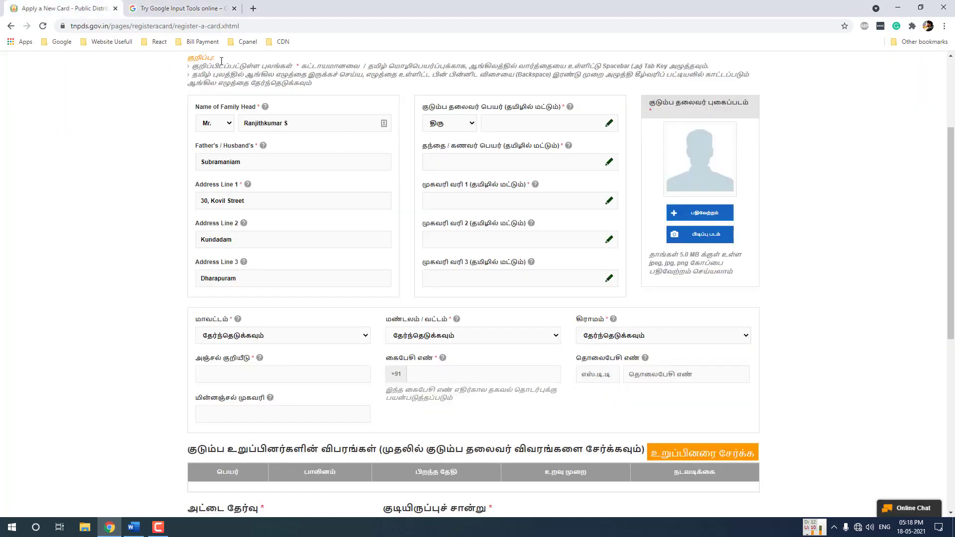
# Keep Mr. and திரு as the family head's English and Tamil titles
pyautogui.click(211, 124)
pyautogui.click(207, 125)
pyautogui.click(449, 130)
pyautogui.click(447, 133)
# Transliterate the family head's name into Tamil and paste it into the Tamil name field
pyautogui.click(490, 123)
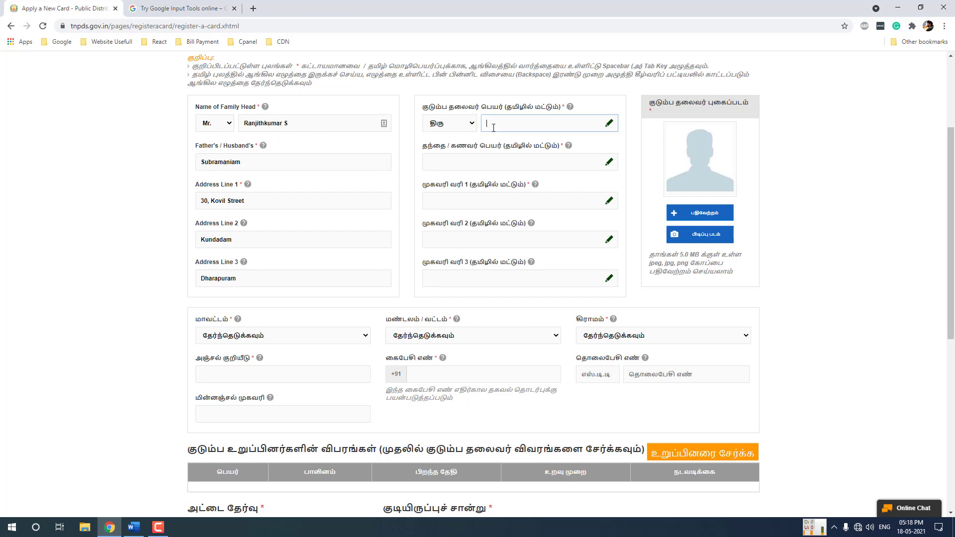
pyautogui.click(184, 8)
pyautogui.write('r')
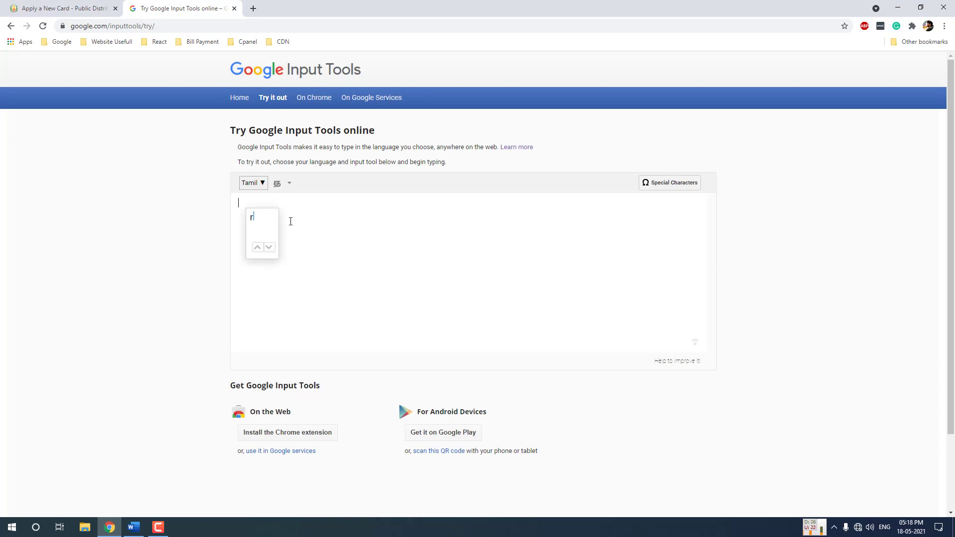
pyautogui.write('anjithkumar')
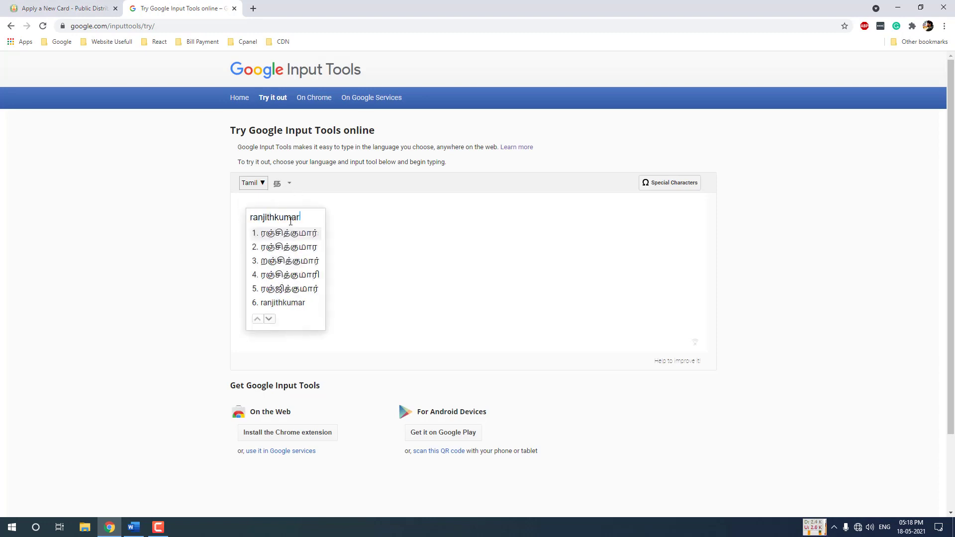
pyautogui.press('space')
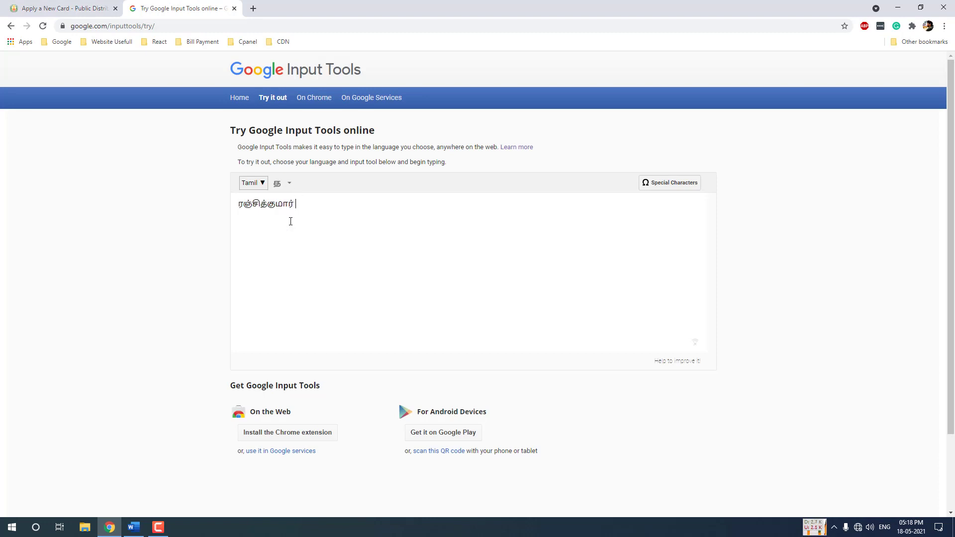
pyautogui.write('su')
pyautogui.press('space')
pyautogui.hotkey('ctrl', 'a')
pyautogui.hotkey('ctrl', 'x')
pyautogui.hotkey('ctrl', 'shift', 'Tab')
pyautogui.hotkey('ctrl', 'v')
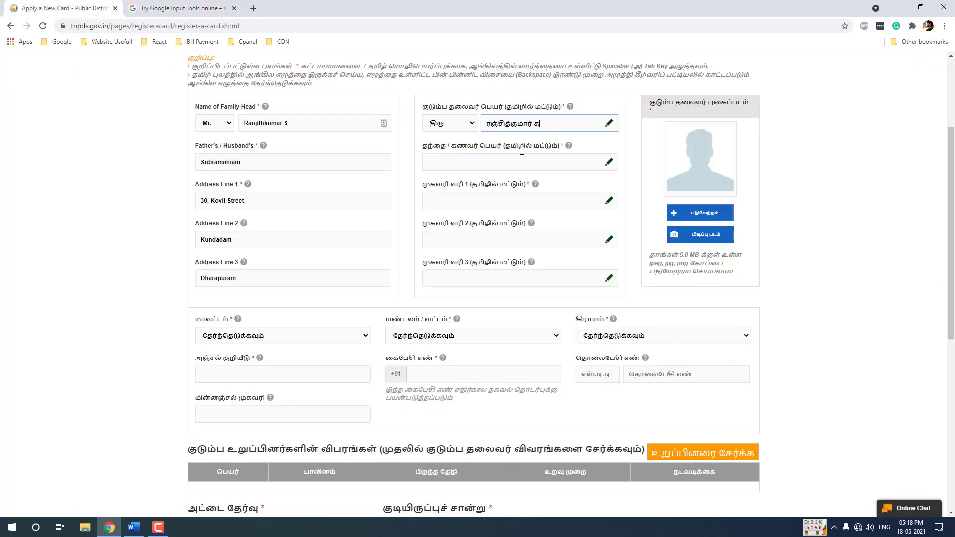
# Transliterate the father's name into Tamil and paste it into the Tamil father's name field
pyautogui.click(473, 158)
pyautogui.hotkey('ctrl', 'Tab')
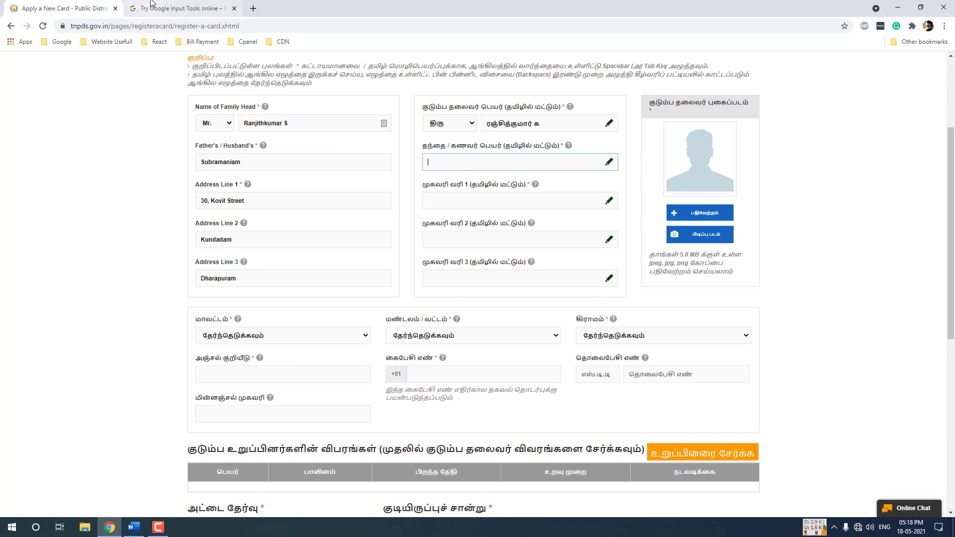
pyautogui.write('subr')
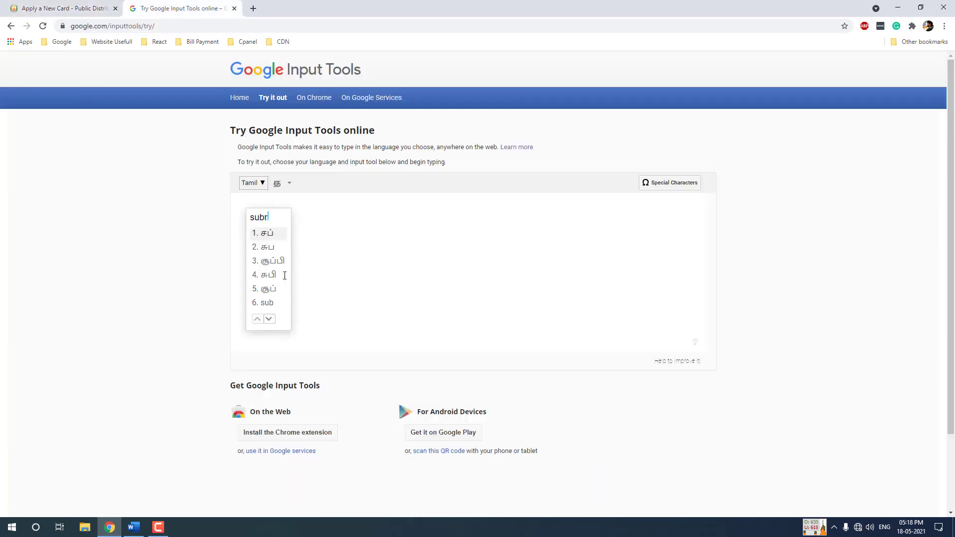
pyautogui.write('amaniyam')
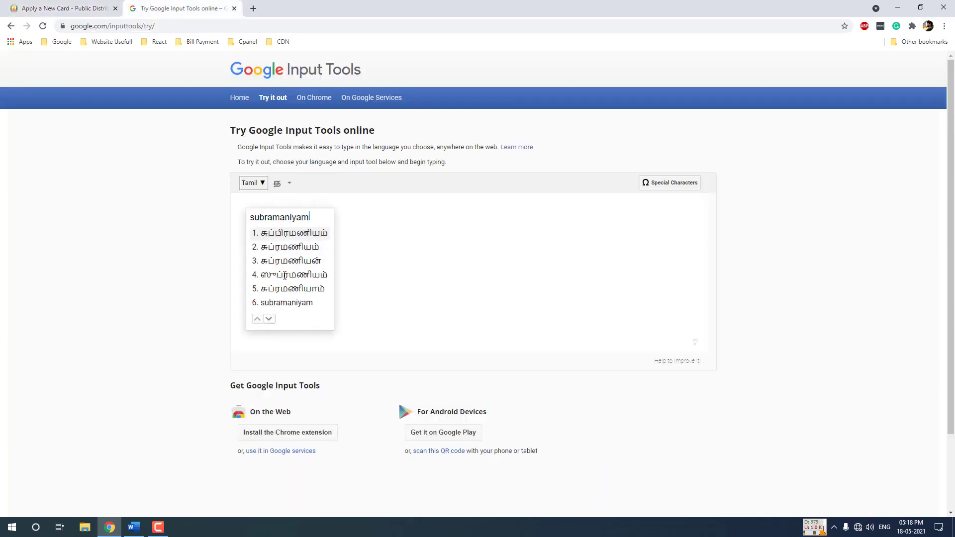
pyautogui.hotkey('ctrl', 'a')
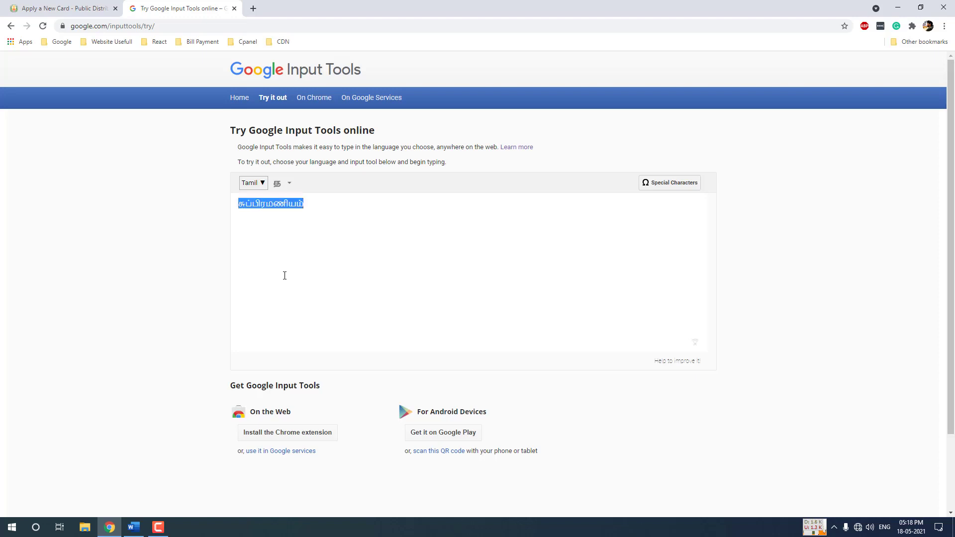
pyautogui.hotkey('ctrl', 'x')
pyautogui.hotkey('ctrl', 'shift', 'Tab')
pyautogui.hotkey('ctrl', 'v')
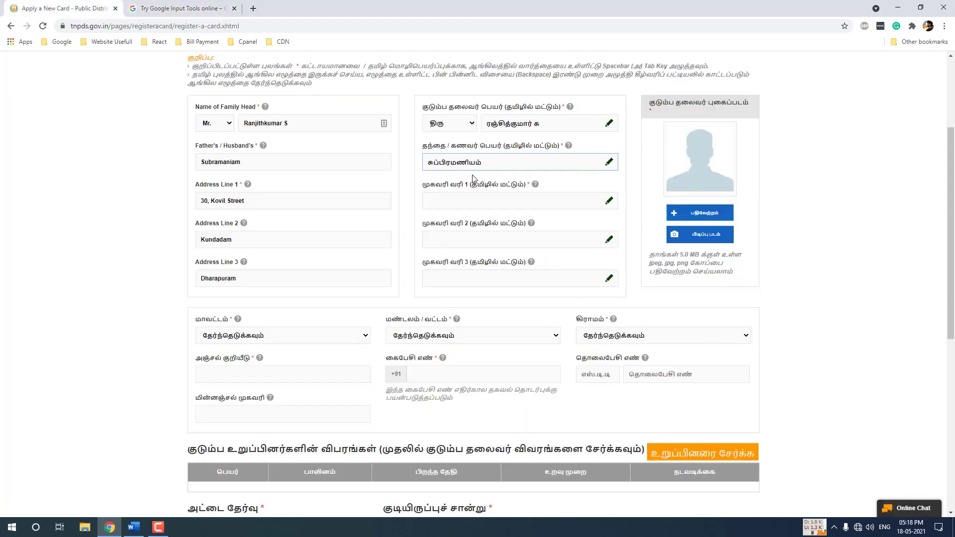
# Fill Tamil Address Line 1 with the house number and the street name in Tamil
pyautogui.click(459, 196)
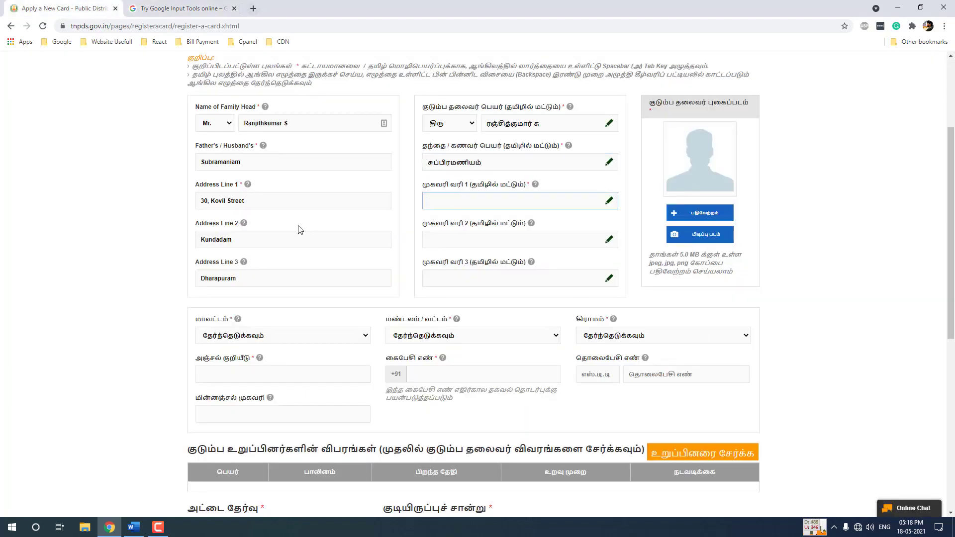
pyautogui.click(174, 7)
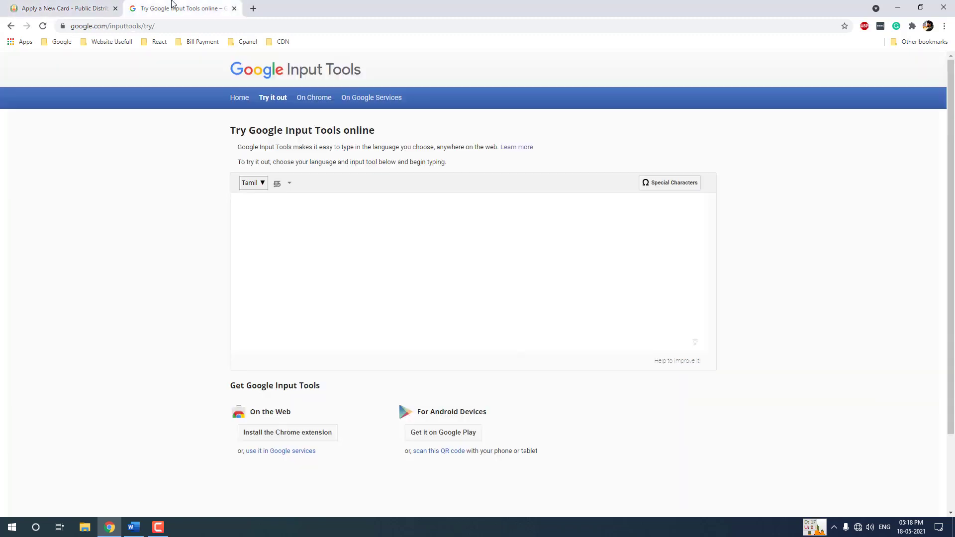
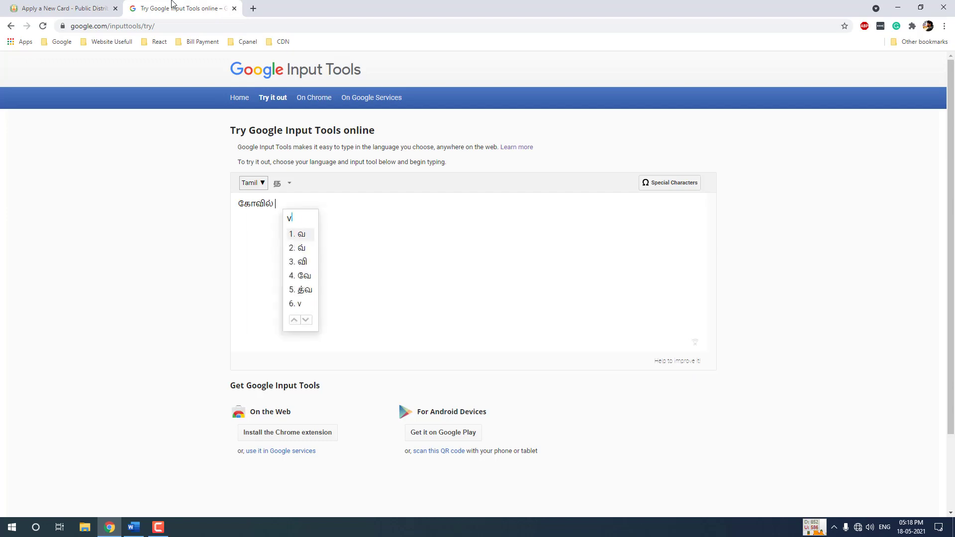
pyautogui.hotkey('ctrl', 'a')
pyautogui.hotkey('ctrl', 'x')
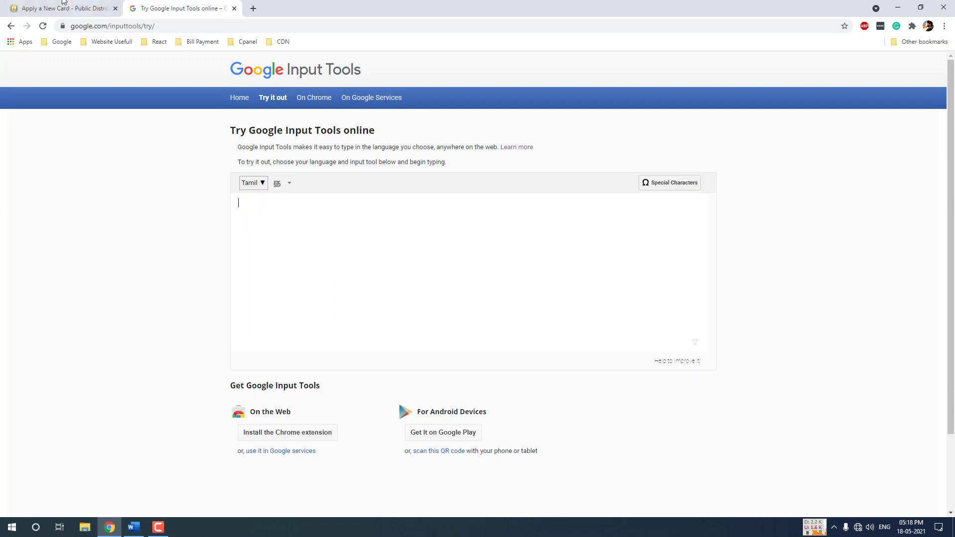
pyautogui.click(62, 8)
pyautogui.hotkey('ctrl', 'v')
# Fill Tamil Address Line 2 with the town name transliterated into Tamil
pyautogui.click(457, 240)
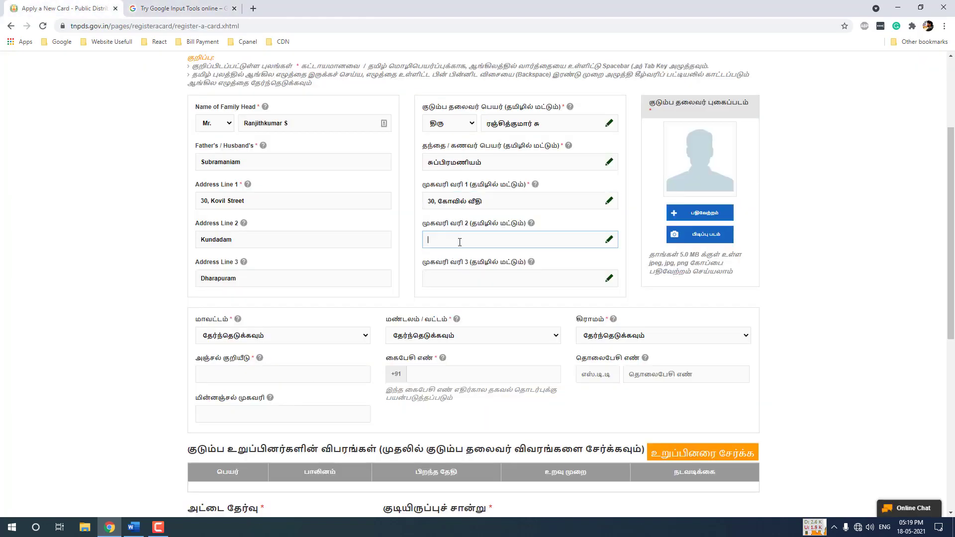
pyautogui.click(215, 7)
pyautogui.write('kumbakonam')
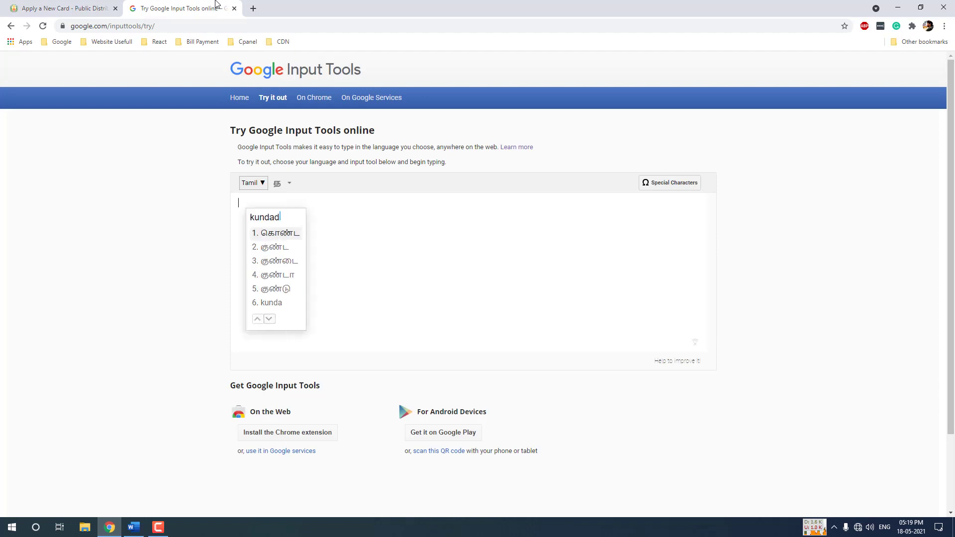
pyautogui.hotkey('ctrl', 'a')
pyautogui.hotkey('ctrl', 'x')
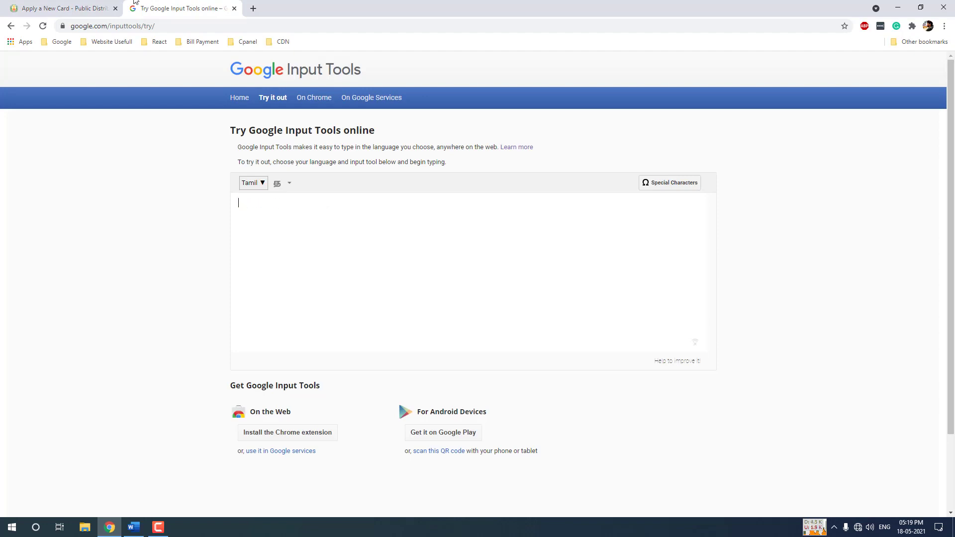
pyautogui.click(62, 8)
pyautogui.hotkey('ctrl', 'v')
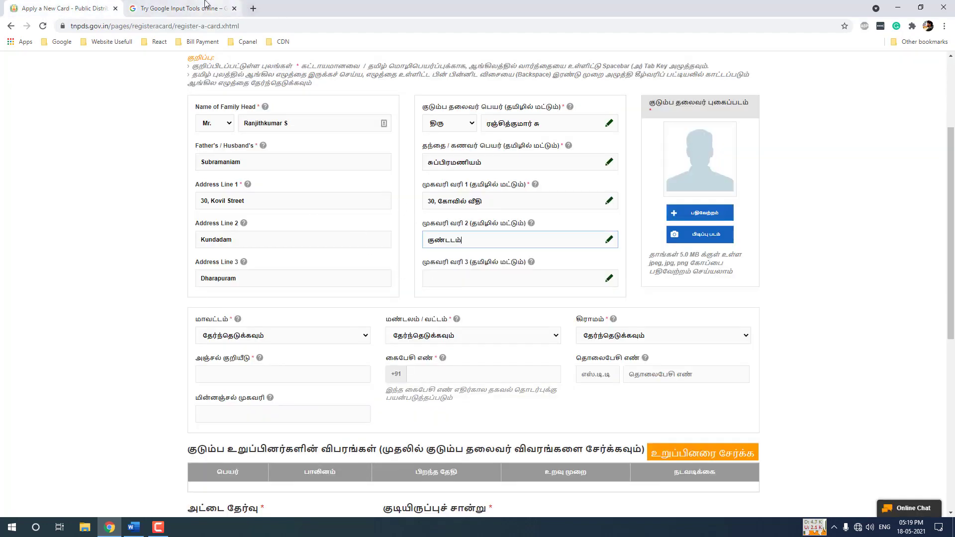
# Fill Tamil Address Line 3 with the taluk name transliterated into Tamil
pyautogui.click(205, 6)
pyautogui.write('thaarapuram')
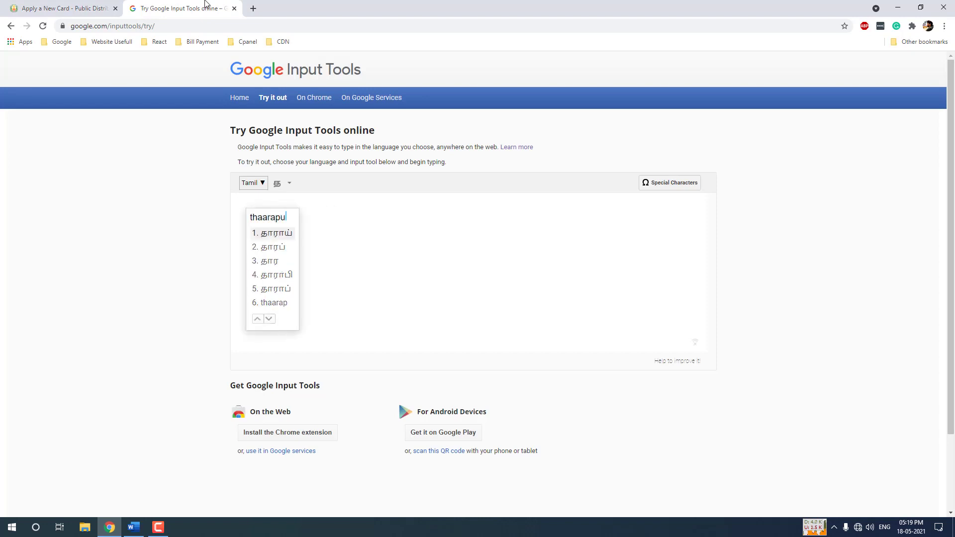
pyautogui.hotkey('ctrl', 'a')
pyautogui.hotkey('ctrl', 'x')
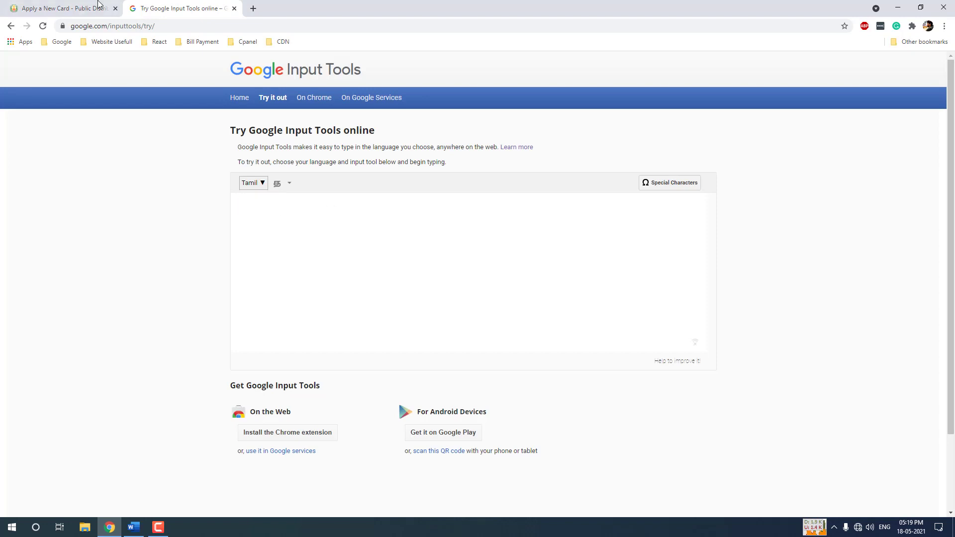
pyautogui.click(99, 7)
pyautogui.click(447, 276)
pyautogui.hotkey('ctrl', 'v')
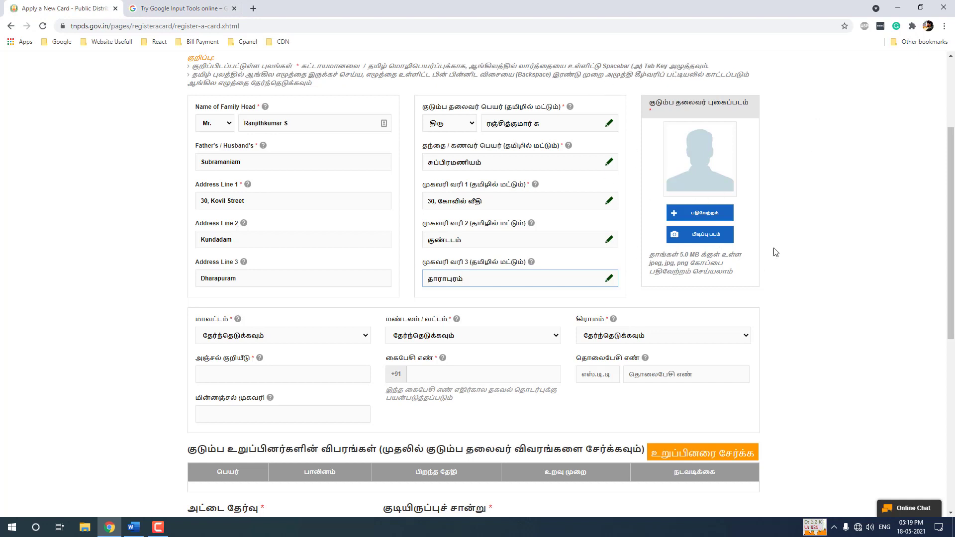
# Upload the family head's photo from Pictures > Ration Card Doc > Photo
pyautogui.click(703, 213)
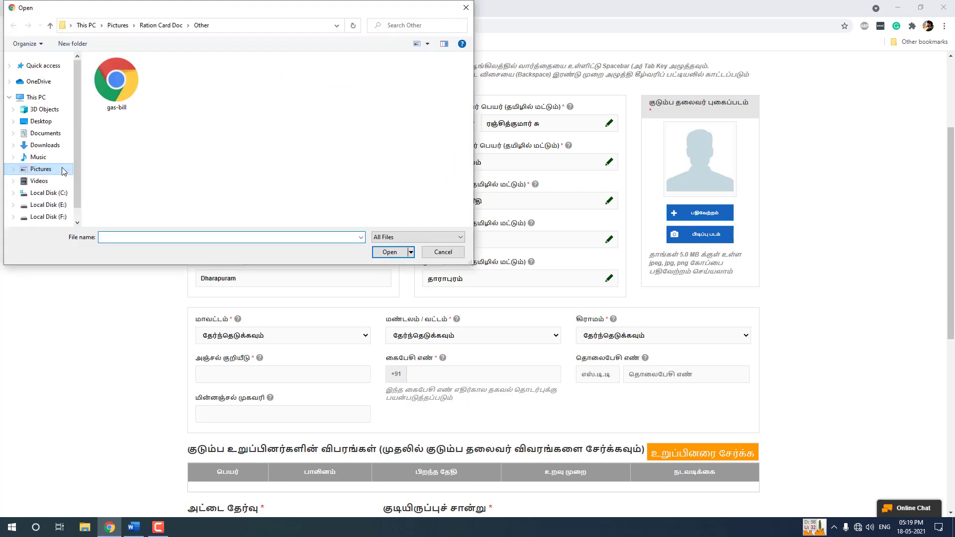
pyautogui.click(55, 173)
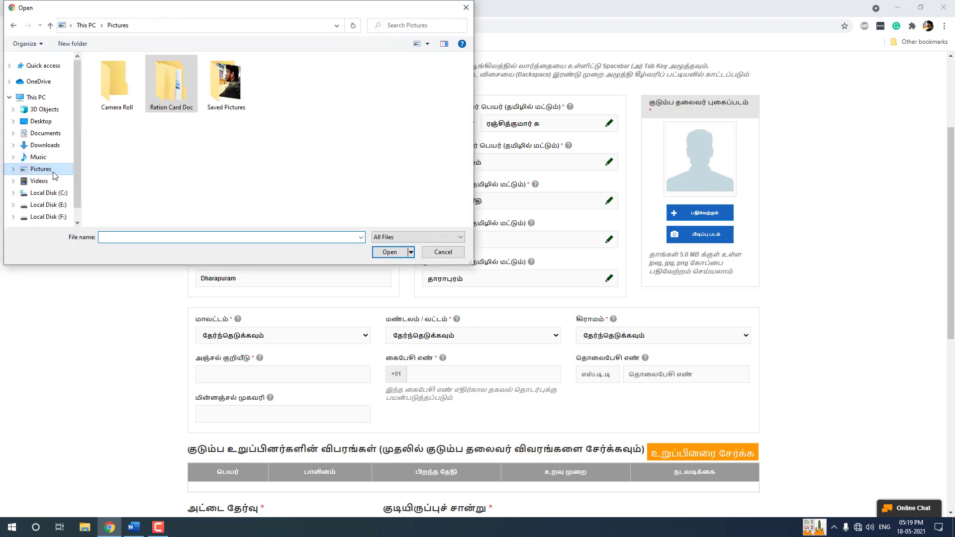
pyautogui.doubleClick(235, 96)
pyautogui.press('BackSpace')
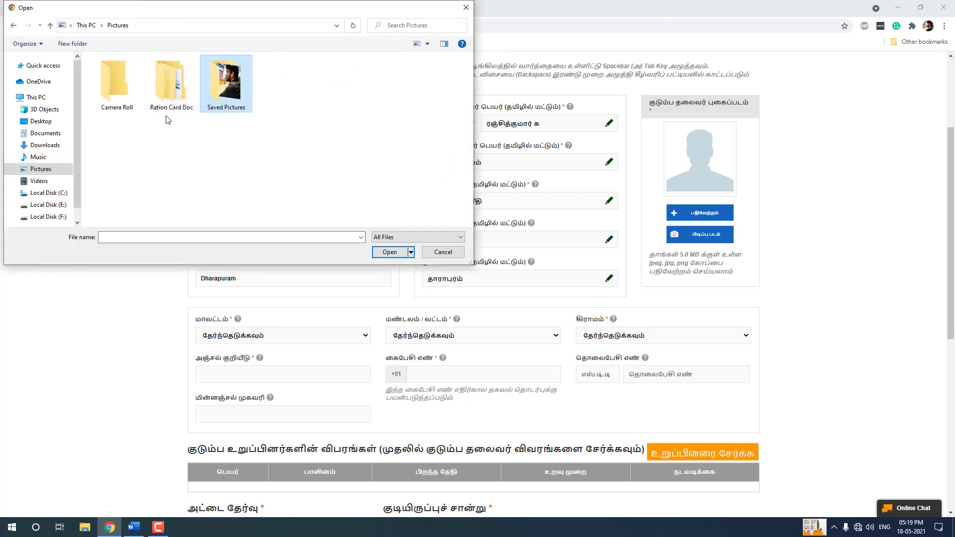
pyautogui.doubleClick(170, 86)
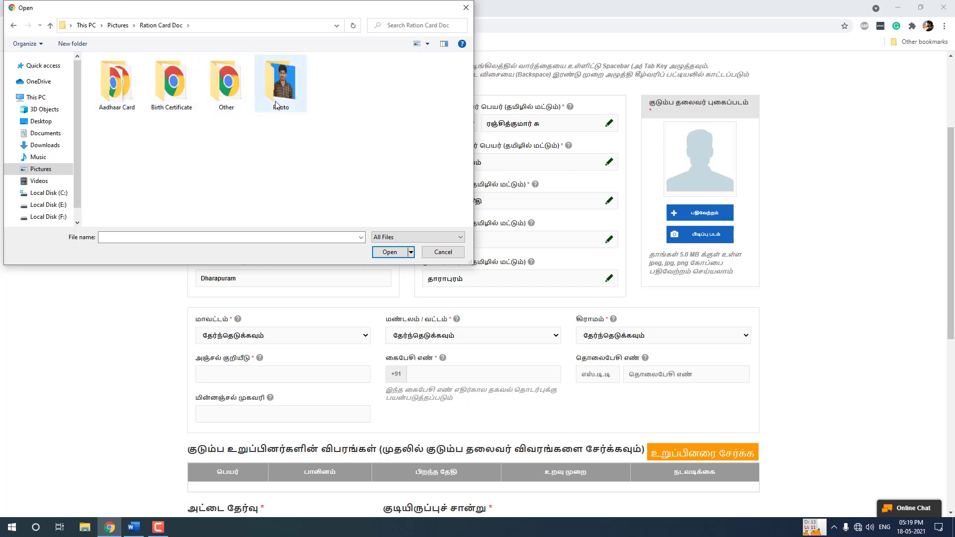
pyautogui.doubleClick(277, 102)
pyautogui.doubleClick(128, 89)
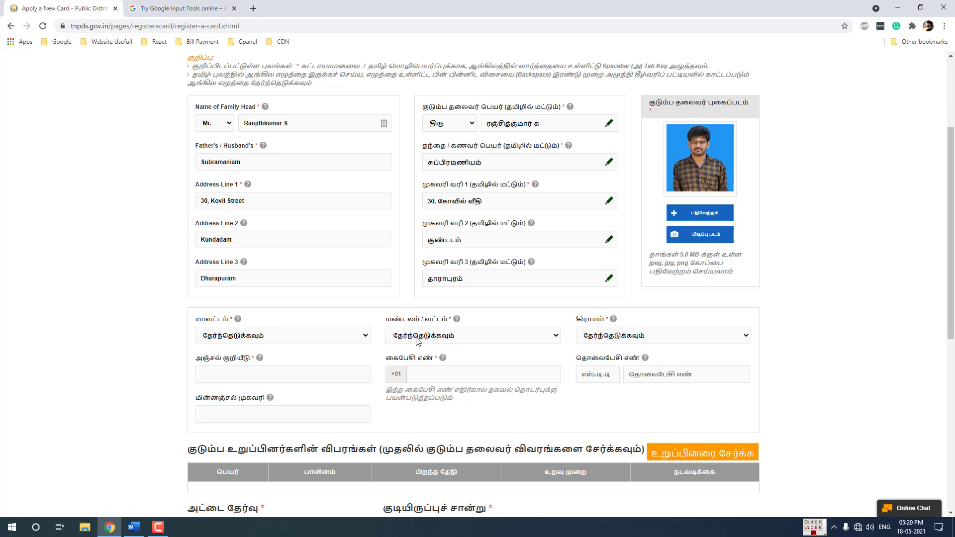
# Choose district Tiruppur, taluk Dharapuram (Tk) and village Kundadam
pyautogui.click(331, 338)
pyautogui.write('ti')
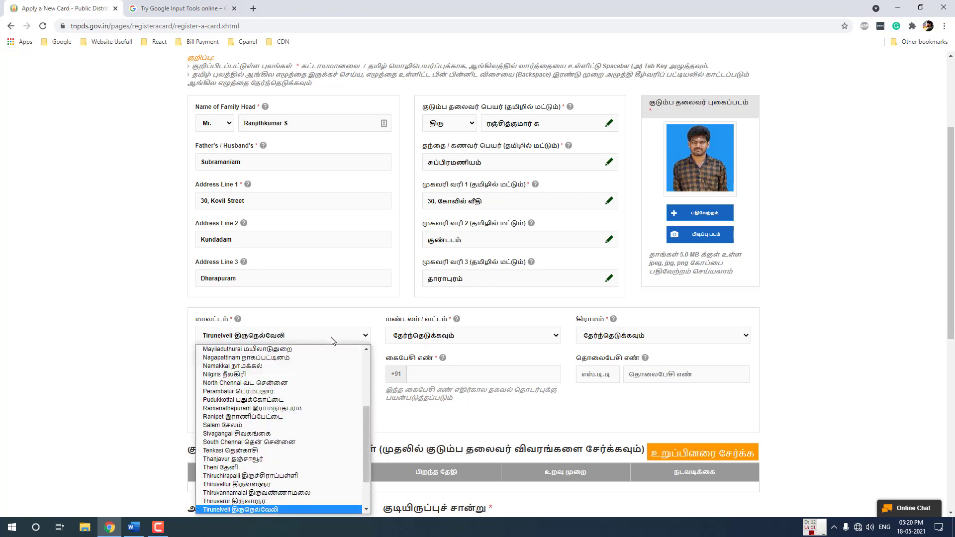
pyautogui.press('Down')
pyautogui.press('Down')
pyautogui.press('Return')
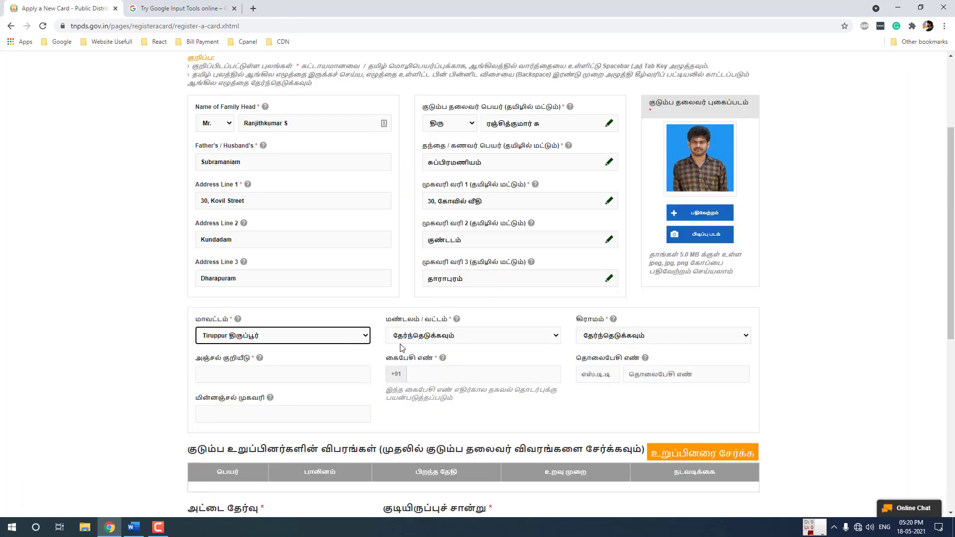
pyautogui.click(409, 341)
pyautogui.press('d')
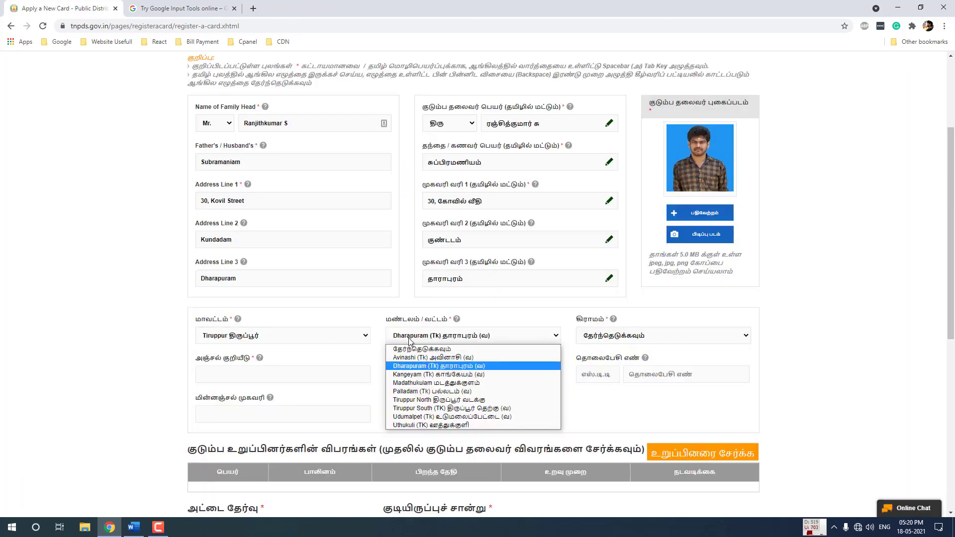
pyautogui.press('Return')
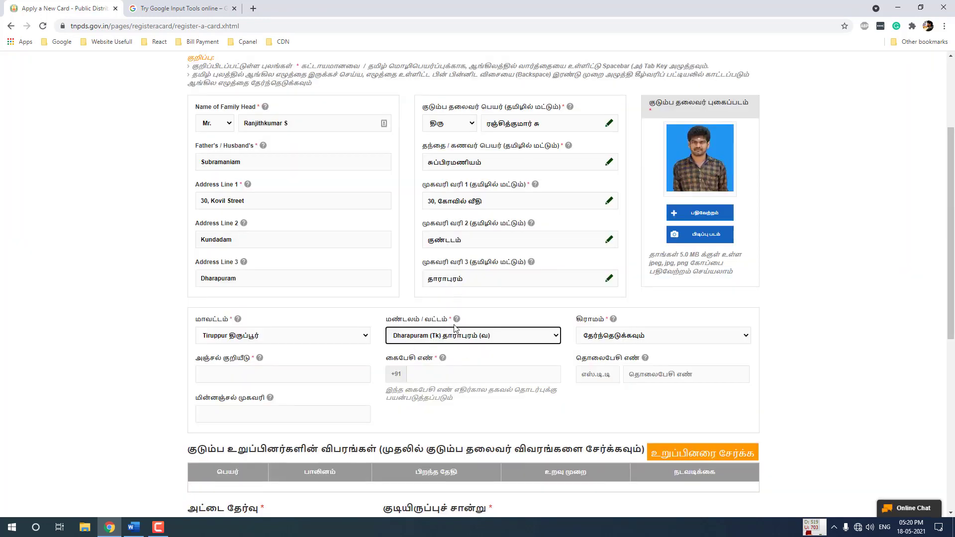
pyautogui.click(615, 336)
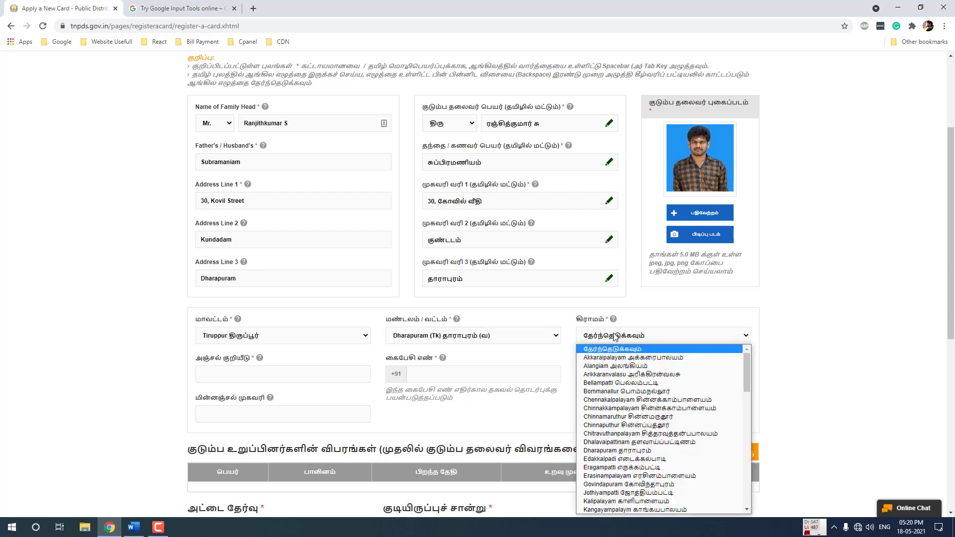
pyautogui.press('k')
pyautogui.press('u')
pyautogui.press('n')
pyautogui.press('Return')
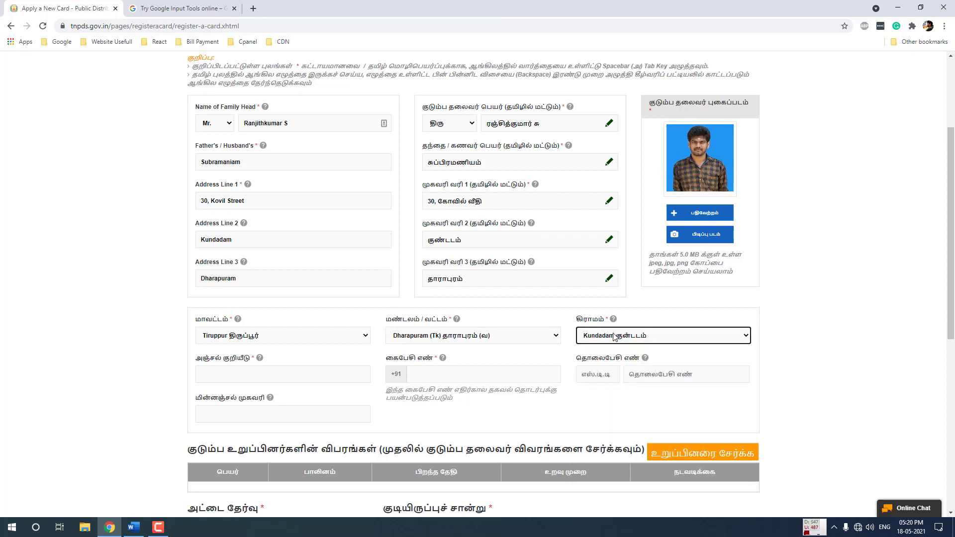
# Enter the postal PIN code and move on to the mobile number field
pyautogui.click(228, 369)
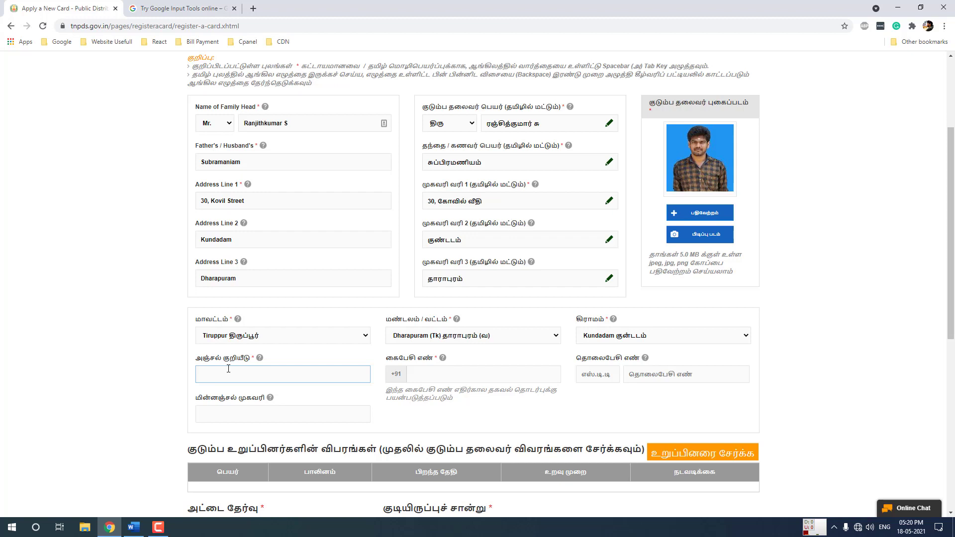
pyautogui.write('638702')
pyautogui.click(429, 377)
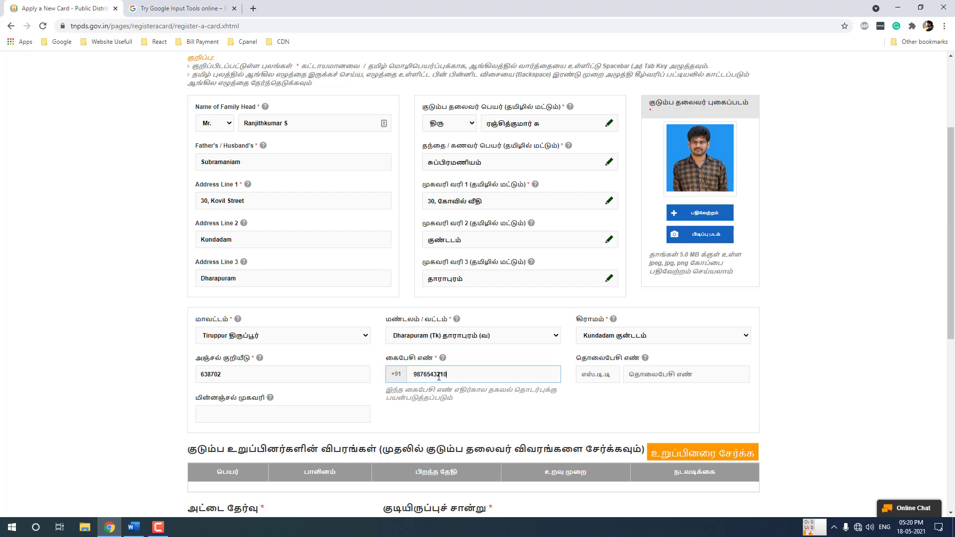
# Fill in the applicant's e-mail address in the contact details
pyautogui.scroll(-2, 651, 376)
pyautogui.click(620, 315)
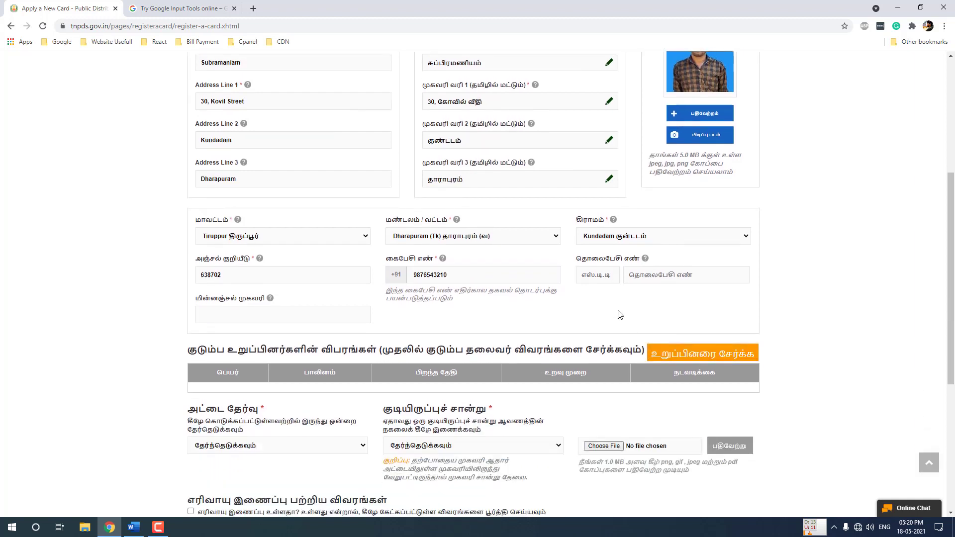
pyautogui.click(658, 273)
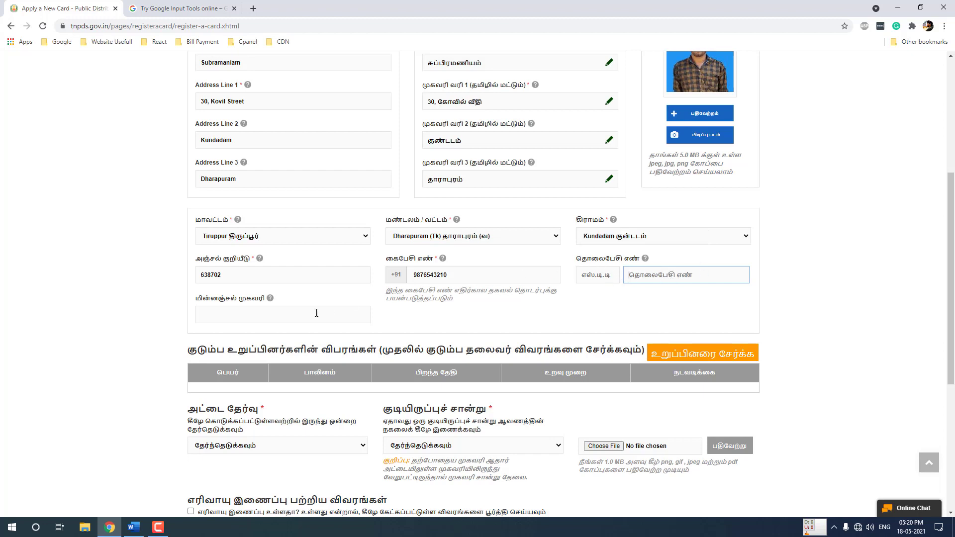
pyautogui.click(296, 317)
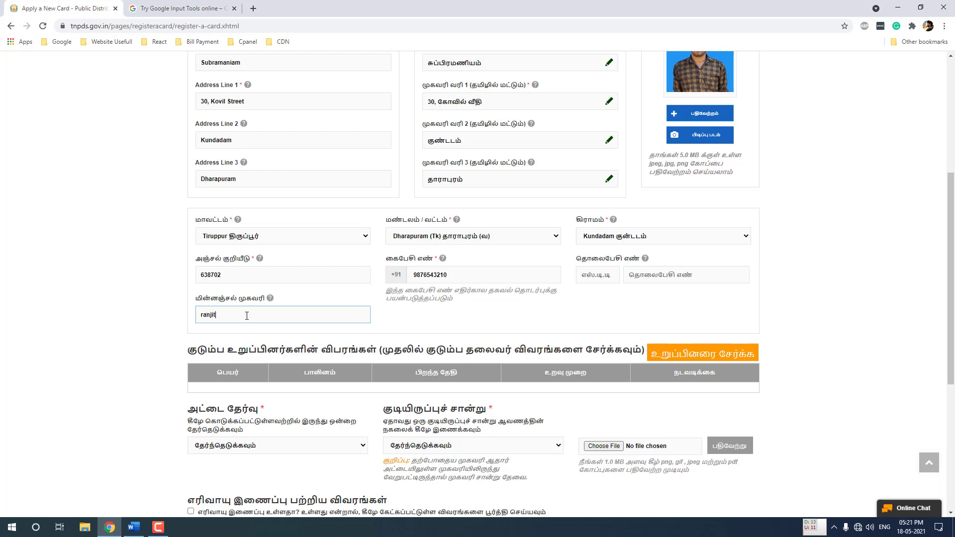
pyautogui.click(396, 318)
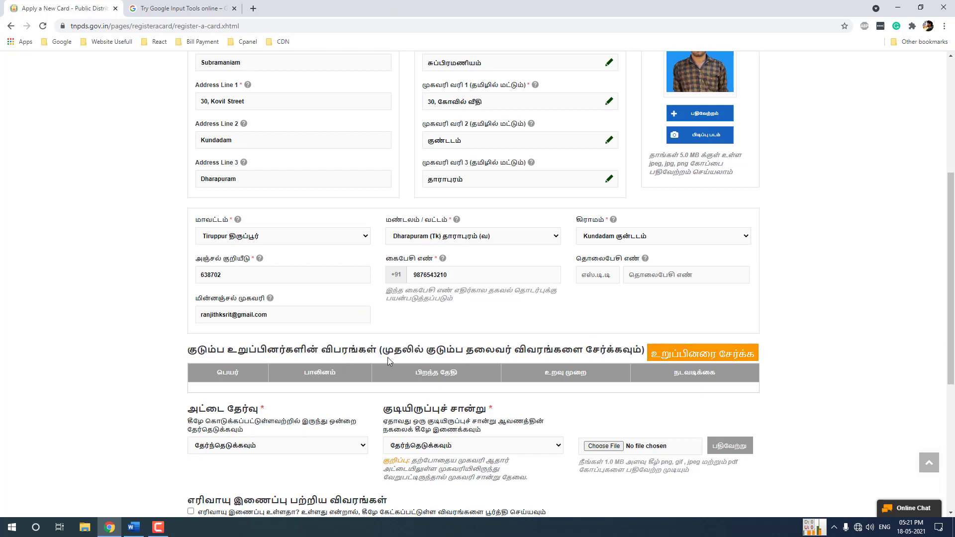
# Note the add-family-head-first instruction and add the family head to the members table
pyautogui.moveTo(382, 350); pyautogui.dragTo(640, 348)
pyautogui.click(646, 336)
pyautogui.click(703, 354)
pyautogui.scroll(-2, 645, 344)
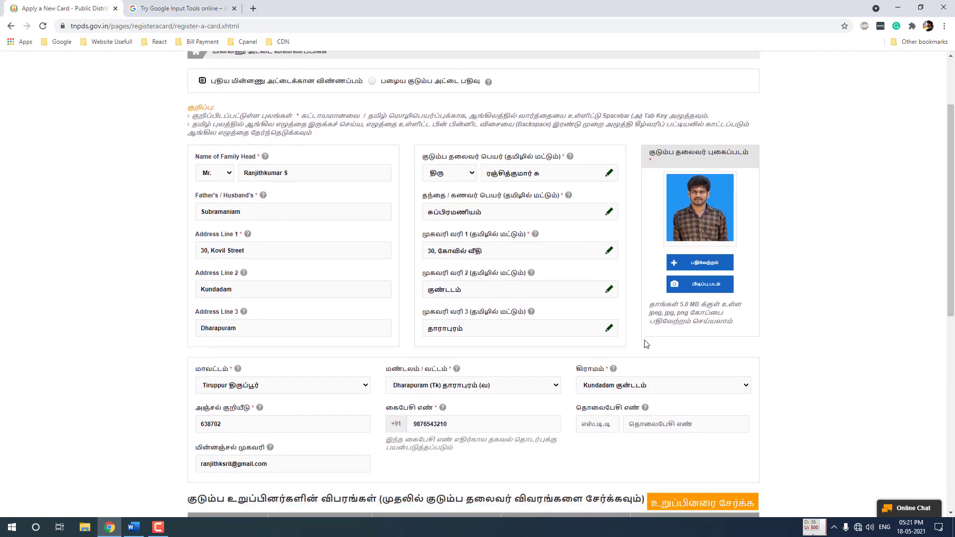
pyautogui.scroll(-6, 645, 344)
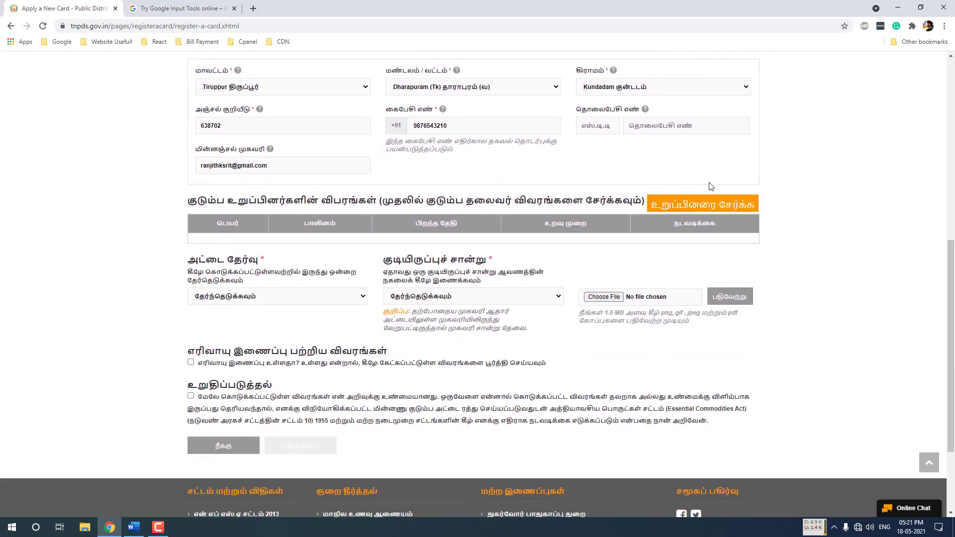
# Open a new family member form for the head, keeping the Mr. title
pyautogui.click(704, 209)
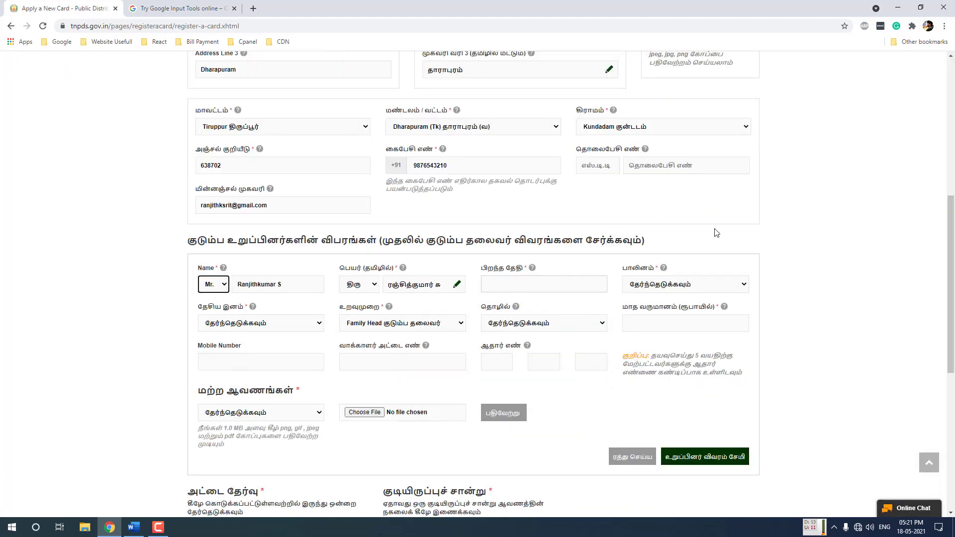
pyautogui.scroll(-1, 721, 223)
pyautogui.scroll(-1, 348, 198)
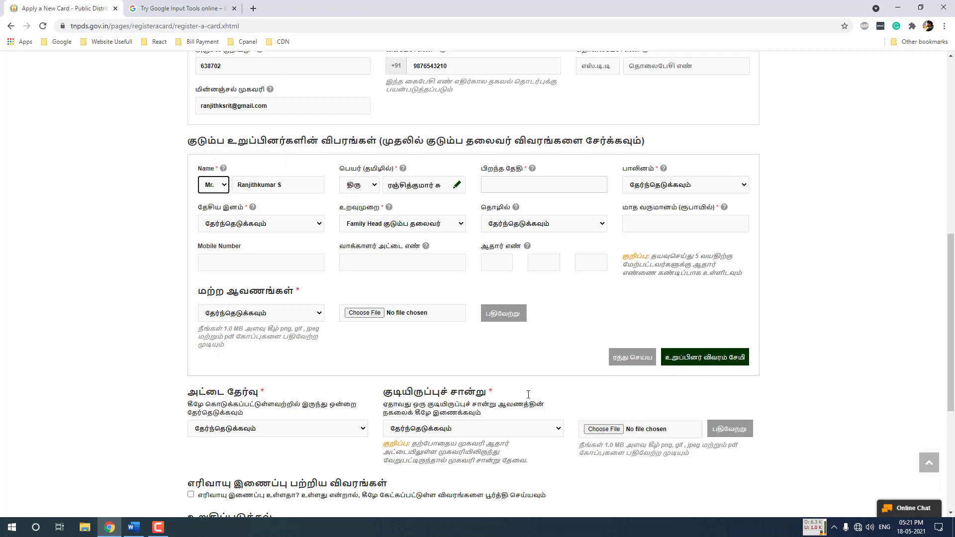
pyautogui.click(218, 185)
pyautogui.click(214, 185)
pyautogui.moveTo(283, 185); pyautogui.dragTo(237, 185)
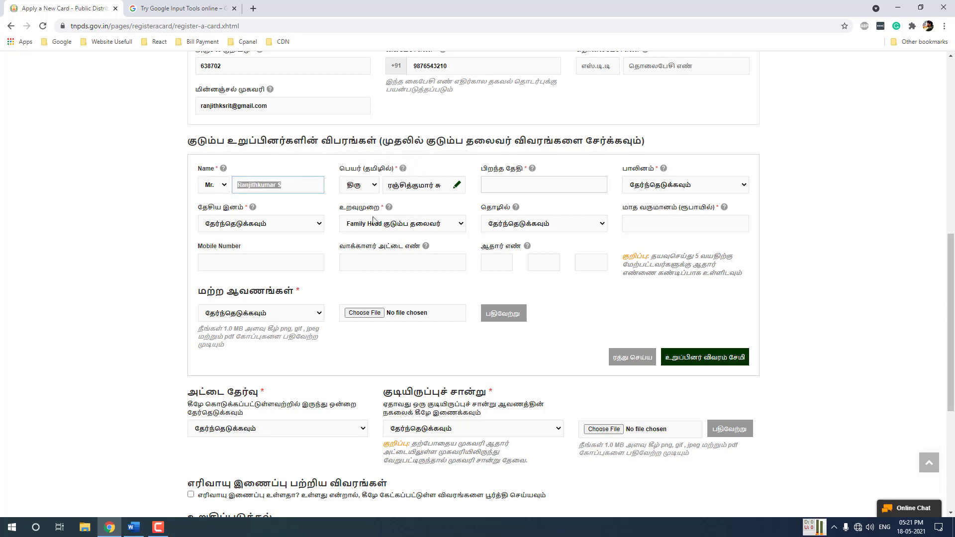
pyautogui.click(159, 195)
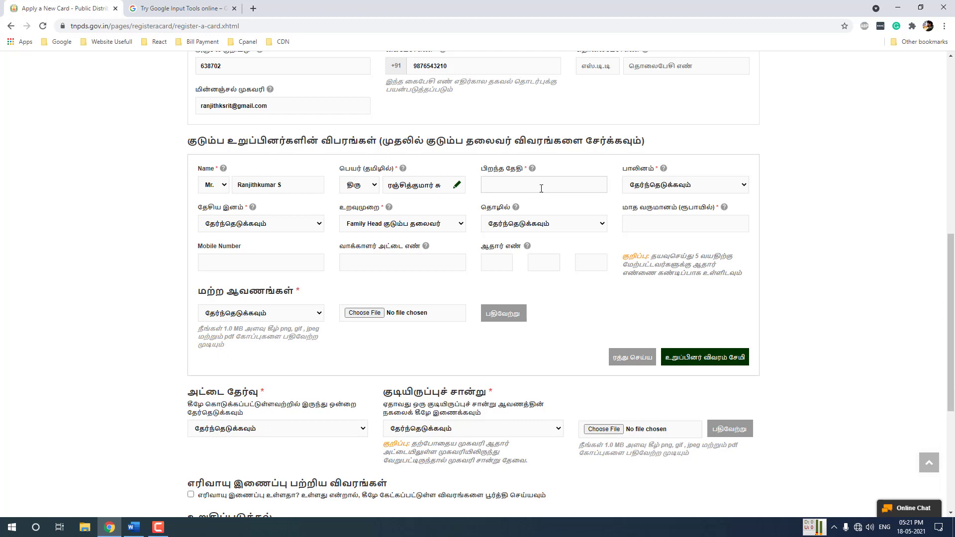
pyautogui.click(505, 188)
pyautogui.click(569, 205)
pyautogui.scroll(5, 567, 264)
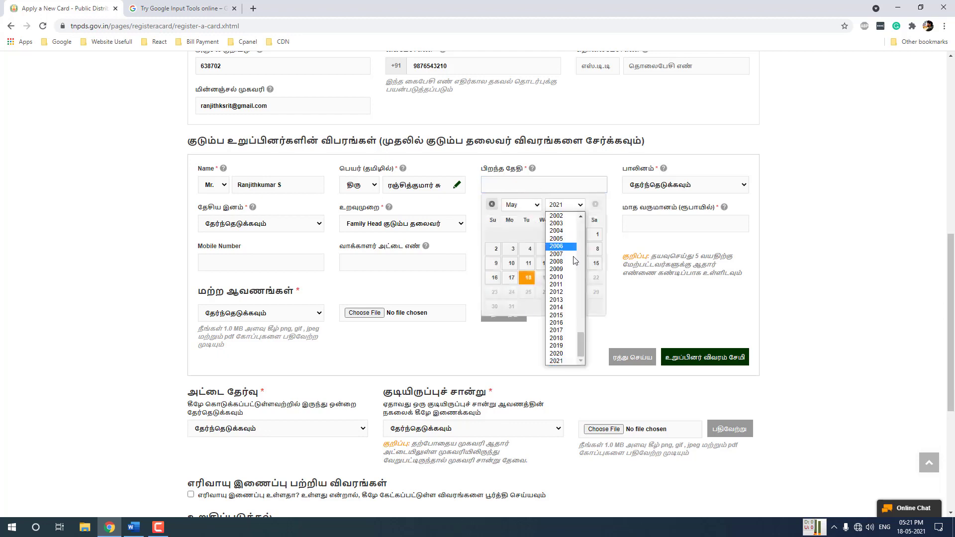
pyautogui.click(565, 269)
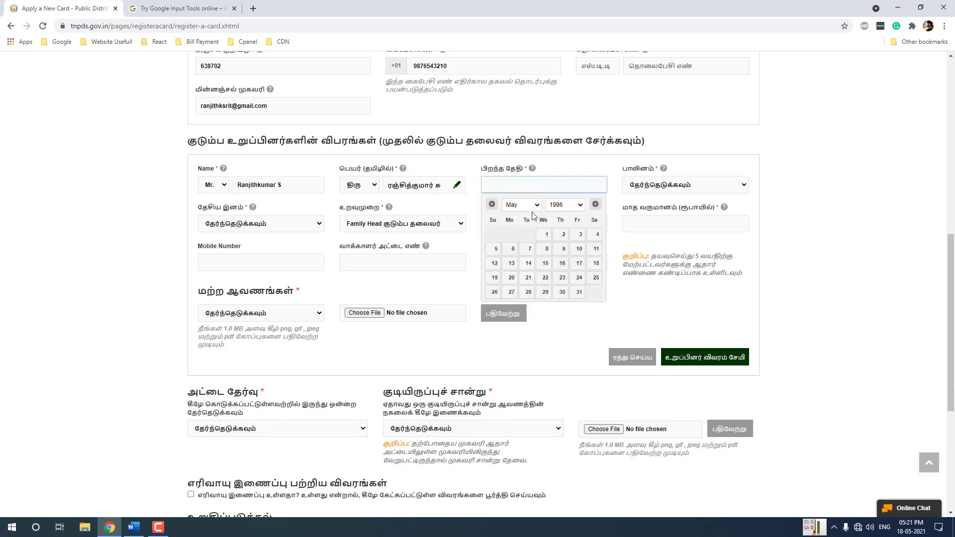
pyautogui.click(545, 292)
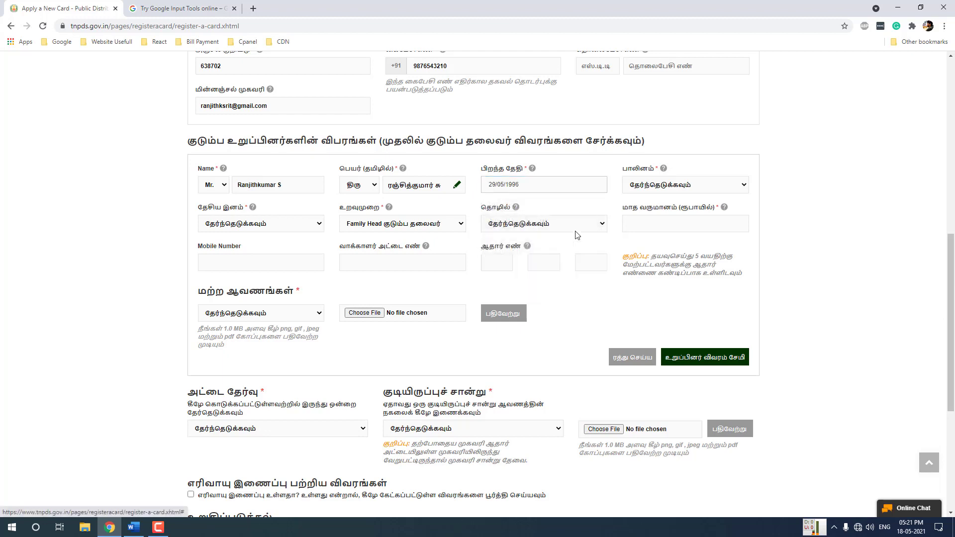
pyautogui.click(646, 191)
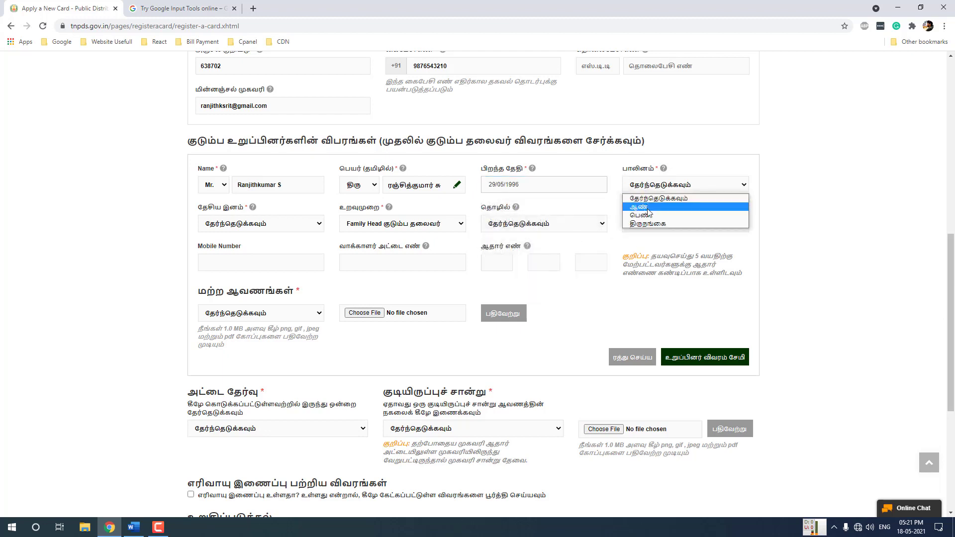
pyautogui.click(647, 207)
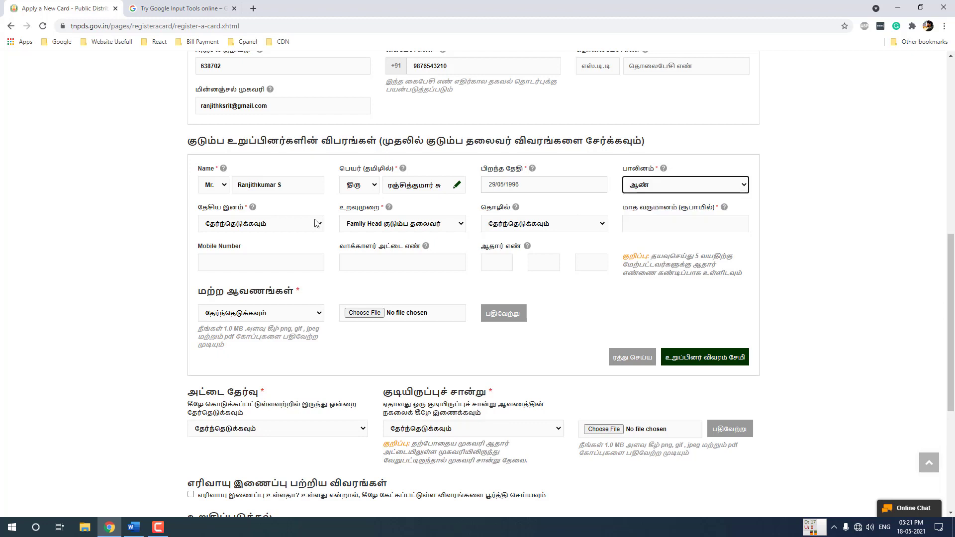
pyautogui.click(230, 224)
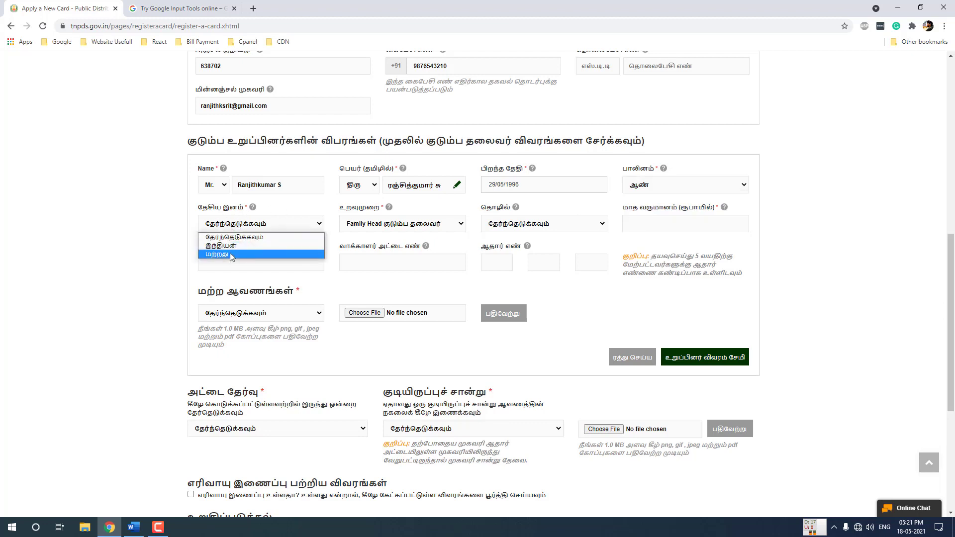
pyautogui.click(231, 247)
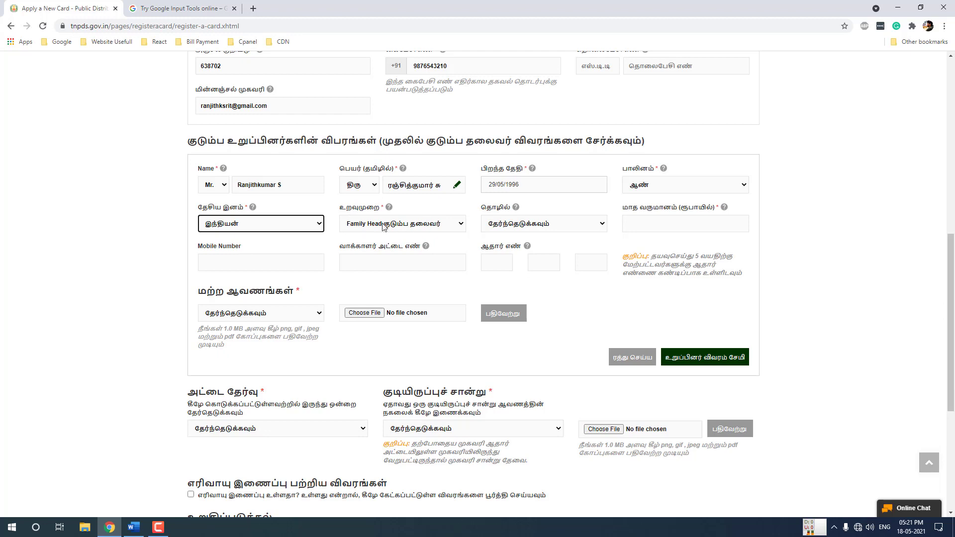
pyautogui.click(386, 226)
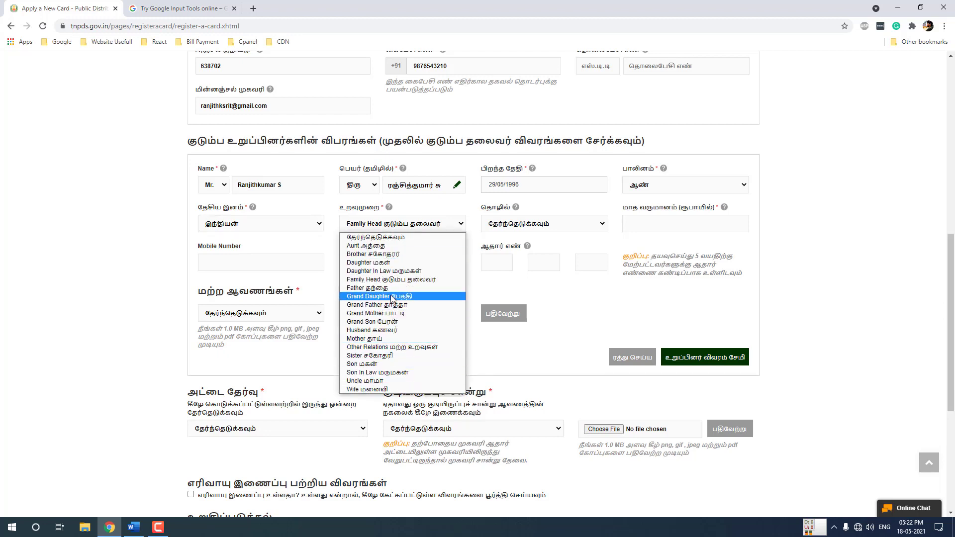
pyautogui.click(385, 225)
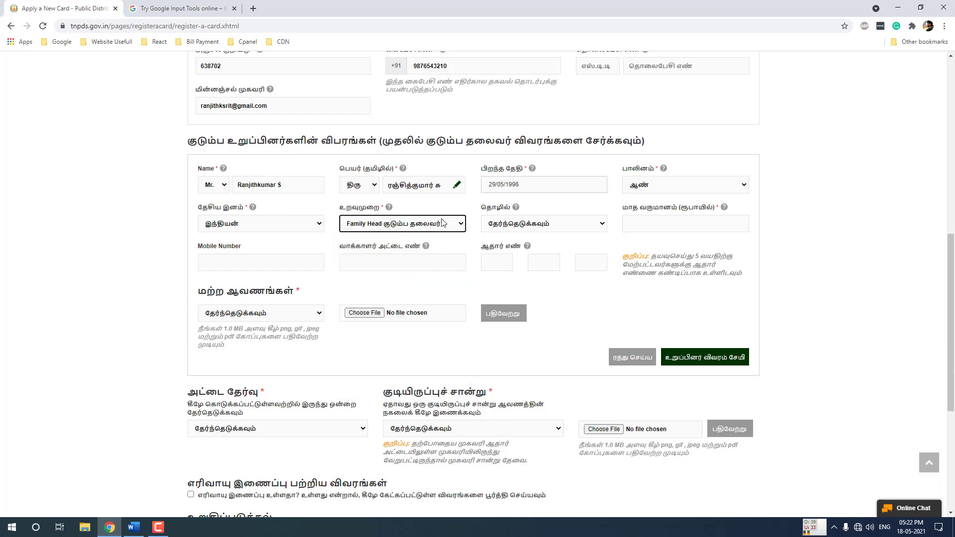
# Set the head's occupation to Others and monthly income to 20000
pyautogui.click(505, 229)
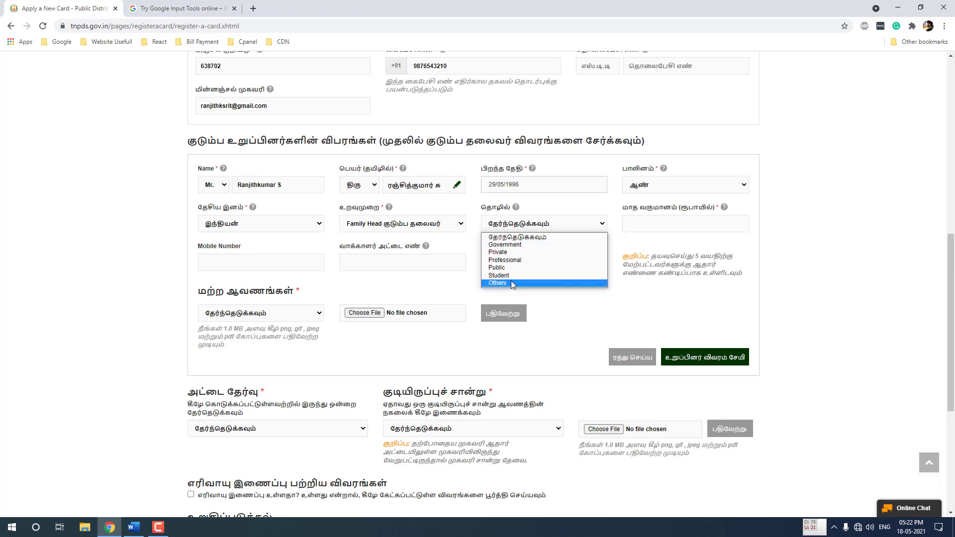
pyautogui.click(510, 282)
pyautogui.click(634, 227)
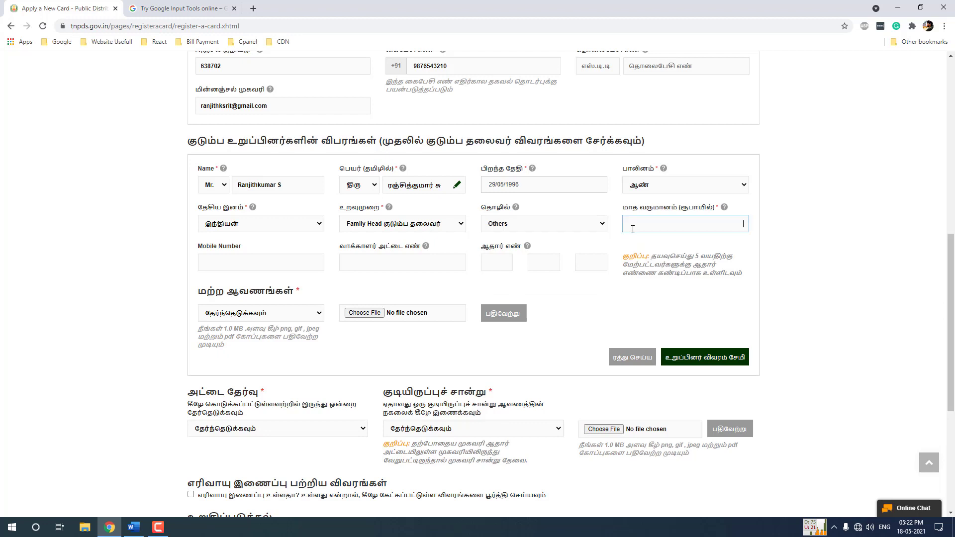
pyautogui.write('20000')
pyautogui.click(755, 256)
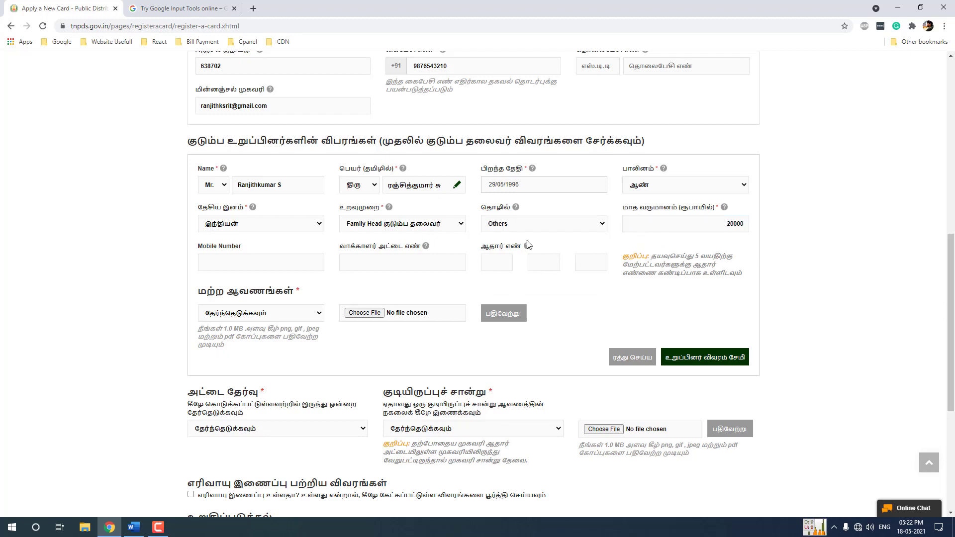
# Enter the head's mobile number, correcting a mistyped digit
pyautogui.click(230, 265)
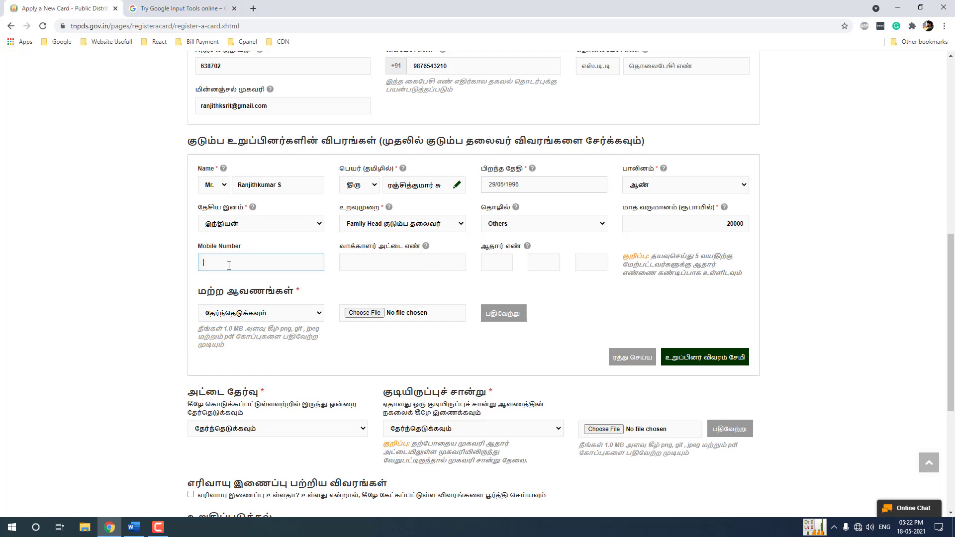
pyautogui.write('98765412')
pyautogui.press('BackSpace')
pyautogui.write('43210')
pyautogui.click(408, 287)
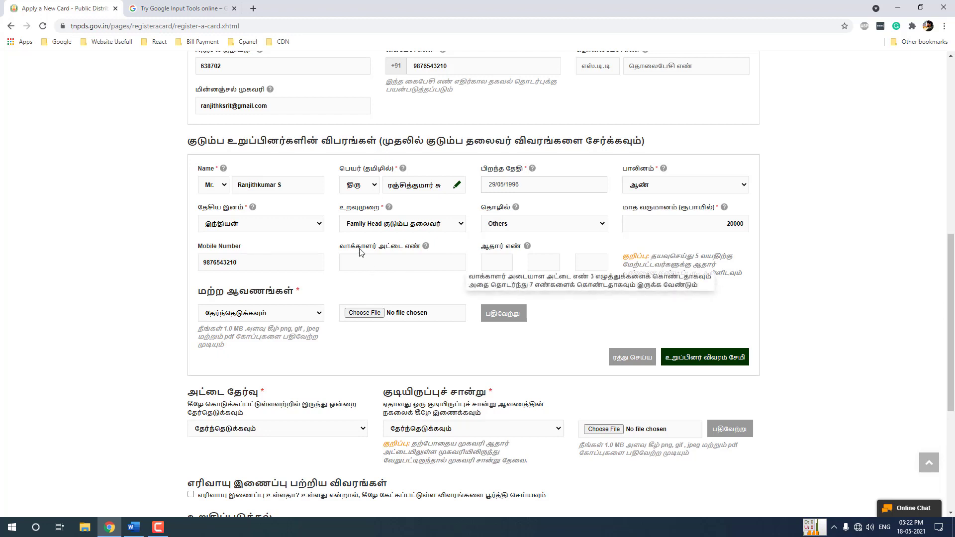
# Fill in the head's 12-digit Aadhaar number across its three digit boxes
pyautogui.click(404, 258)
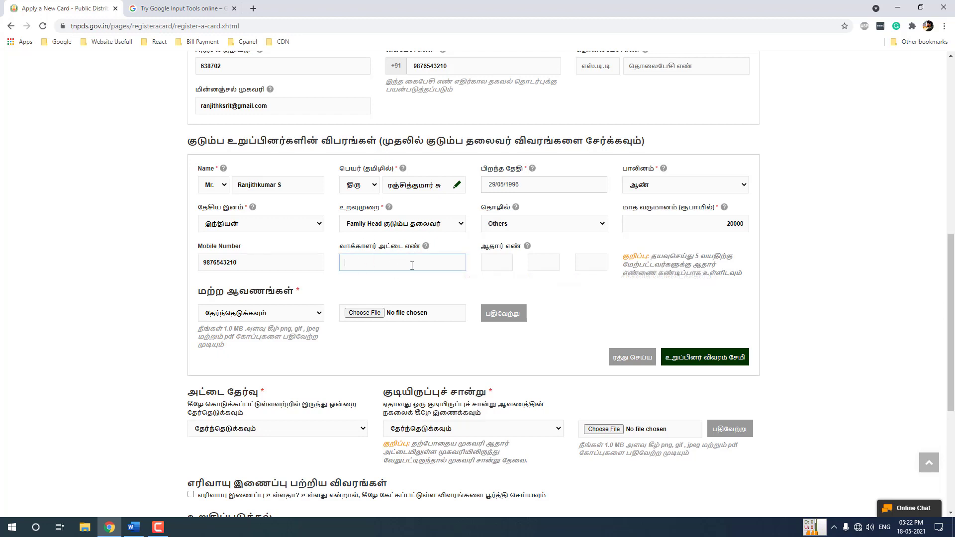
pyautogui.moveTo(409, 264)
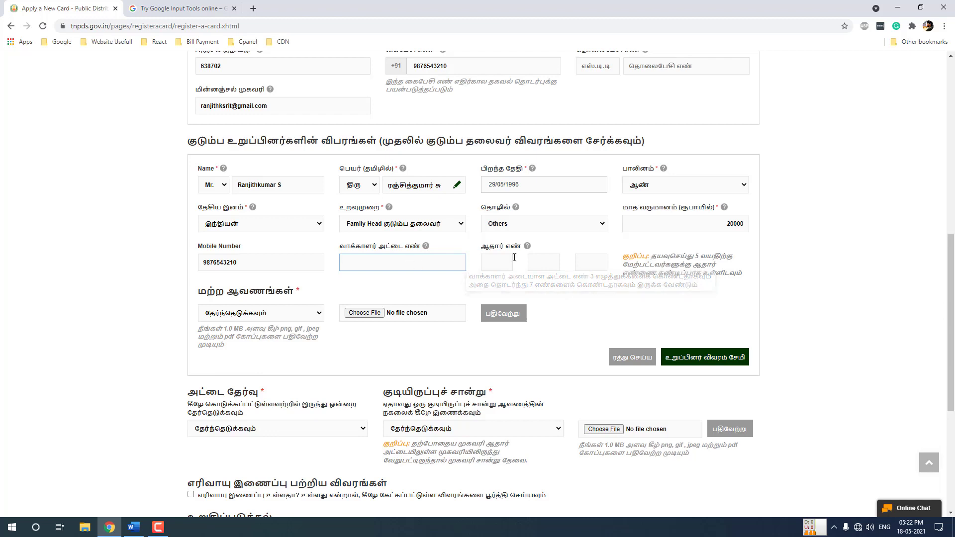
pyautogui.click(496, 262)
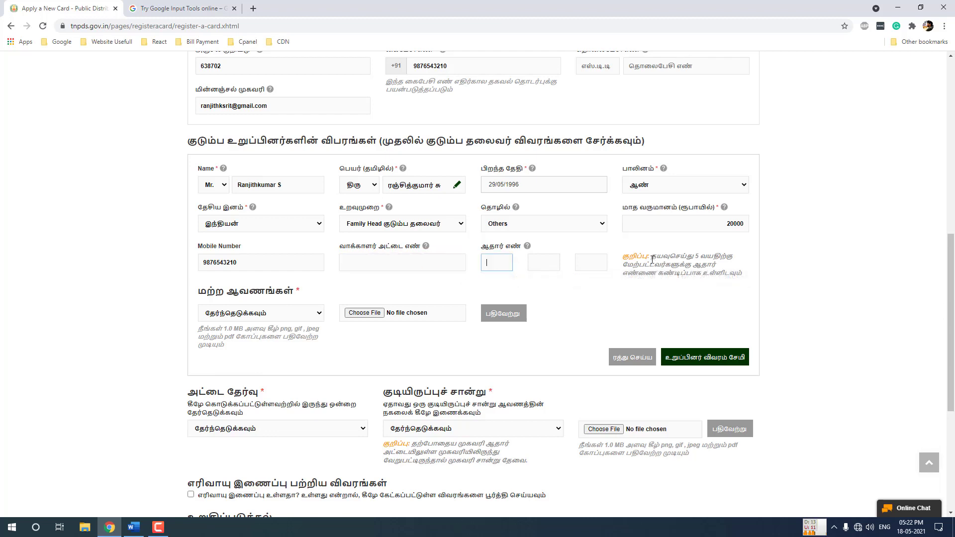
pyautogui.moveTo(652, 259); pyautogui.dragTo(749, 274)
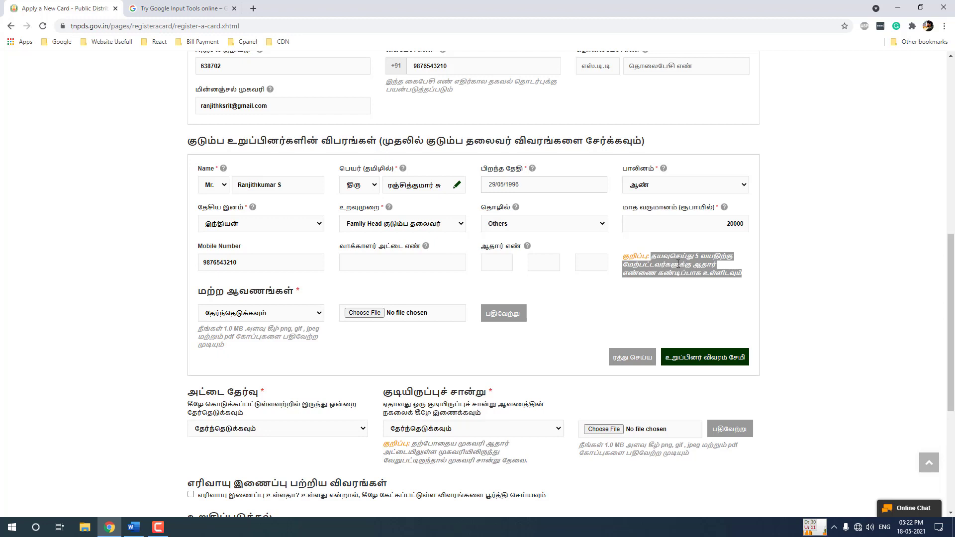
pyautogui.click(500, 260)
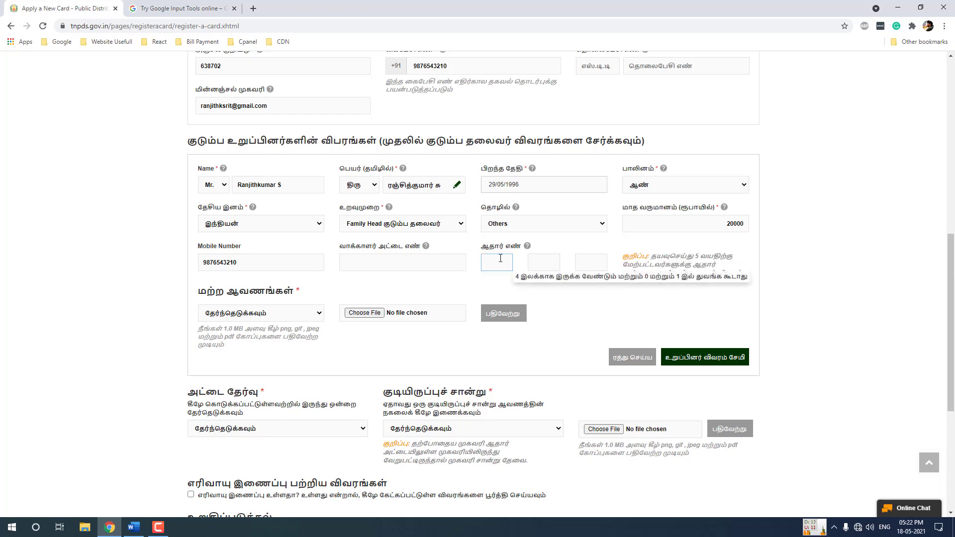
pyautogui.click(538, 256)
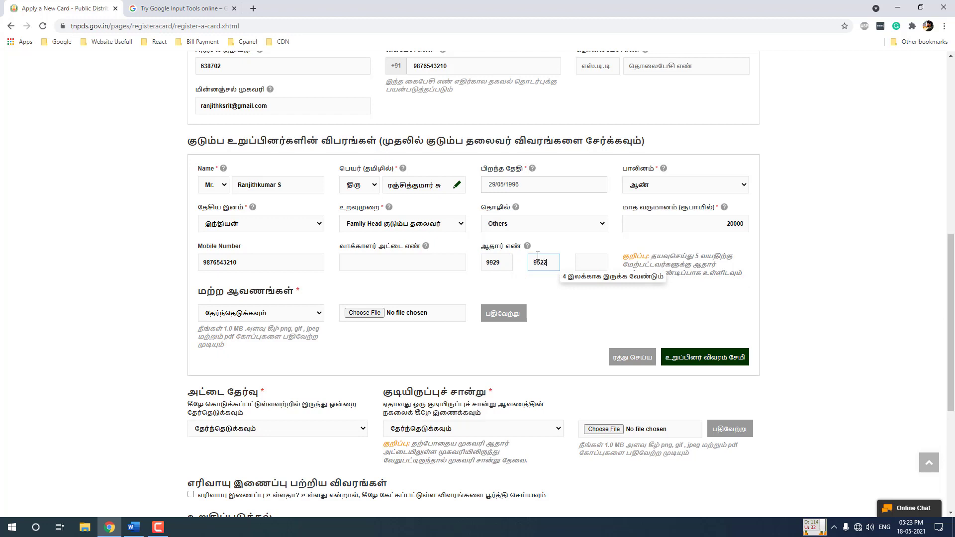
pyautogui.click(598, 264)
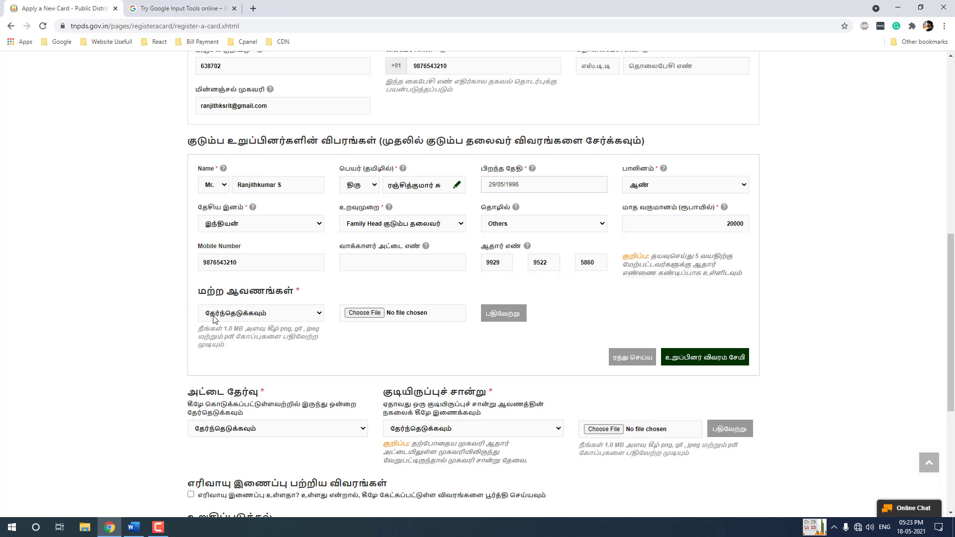
# Set the head's supporting document type to ஆதார் அட்டை, noting the 1.0 MB limit
pyautogui.click(293, 313)
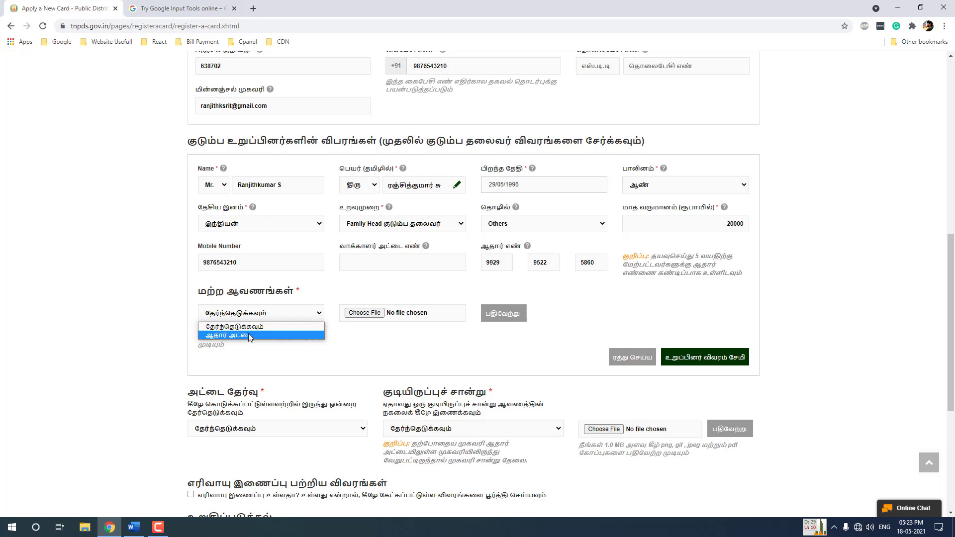
pyautogui.click(241, 346)
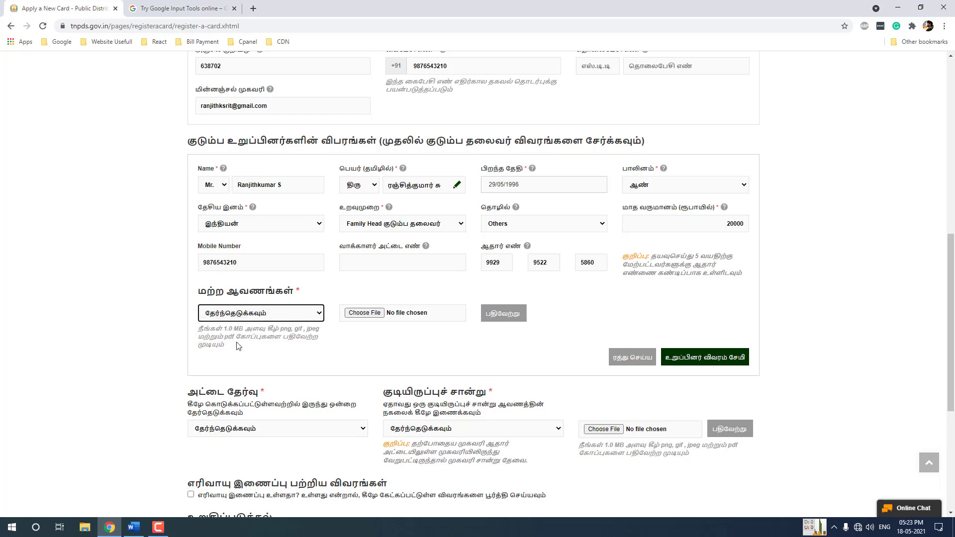
pyautogui.moveTo(223, 329); pyautogui.dragTo(244, 329)
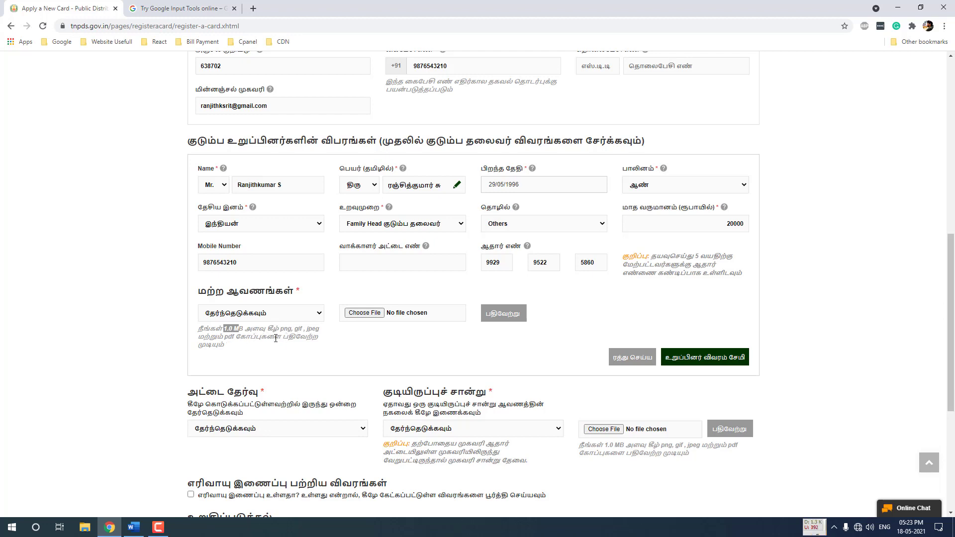
pyautogui.click(264, 312)
pyautogui.click(254, 334)
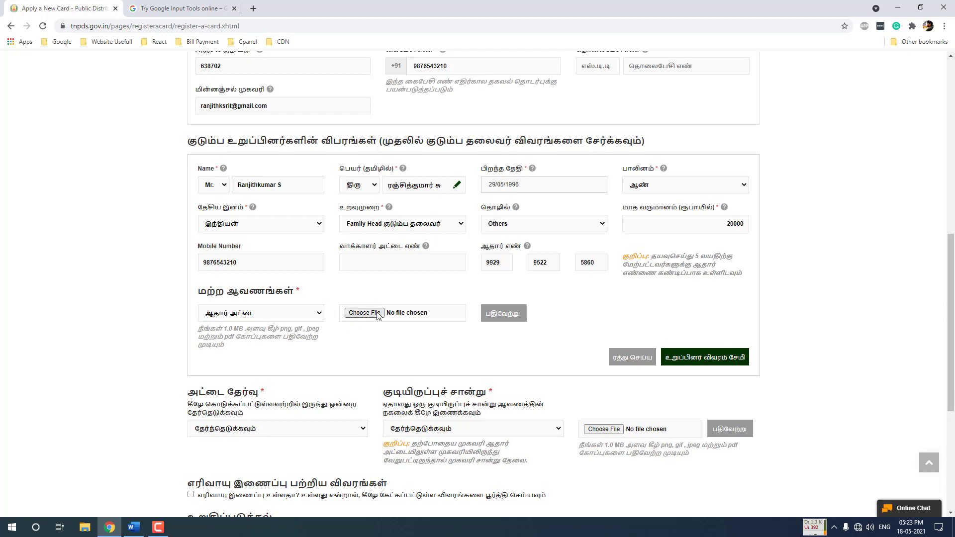
# Attach family-head-aadhaar.pdf from the Ration Card Doc > Aadhaar Card folder
pyautogui.click(378, 314)
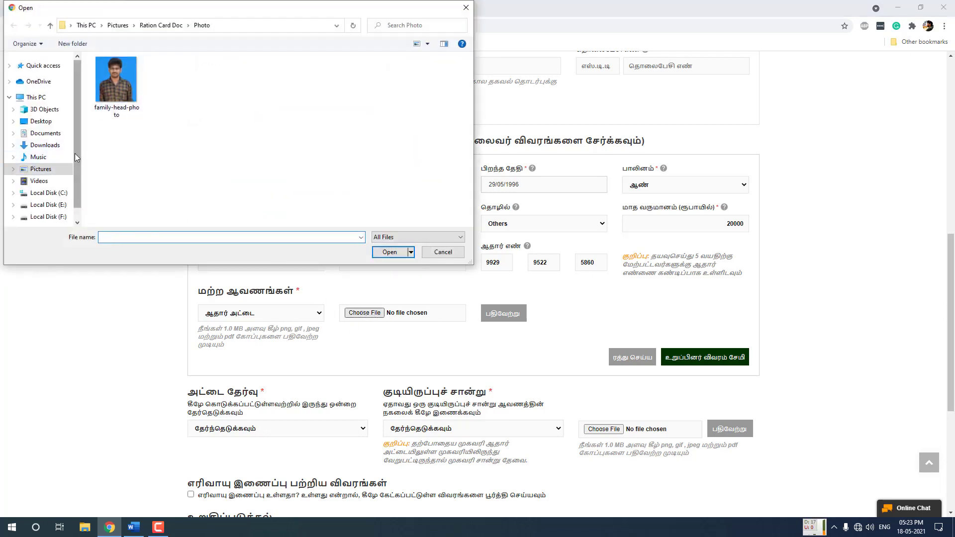
pyautogui.click(59, 169)
pyautogui.doubleClick(164, 102)
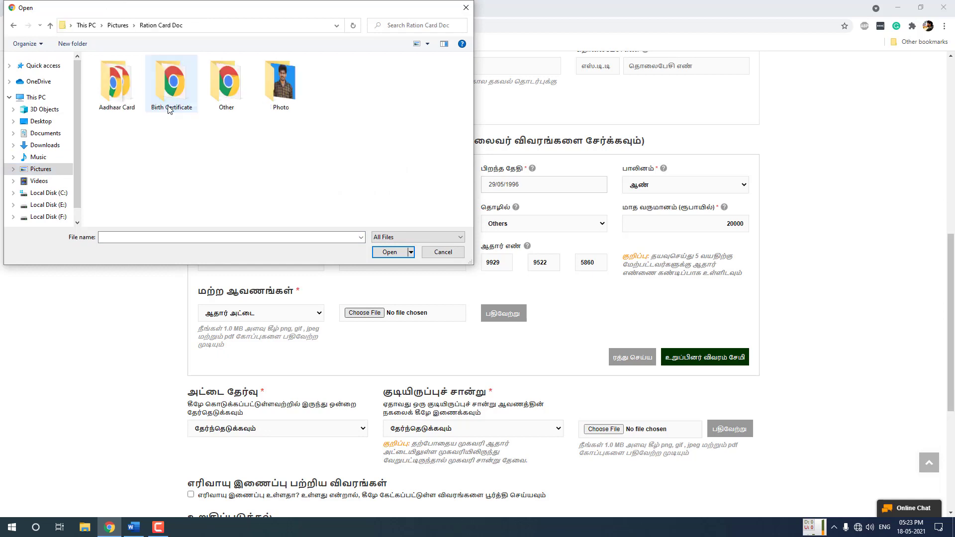
pyautogui.doubleClick(117, 102)
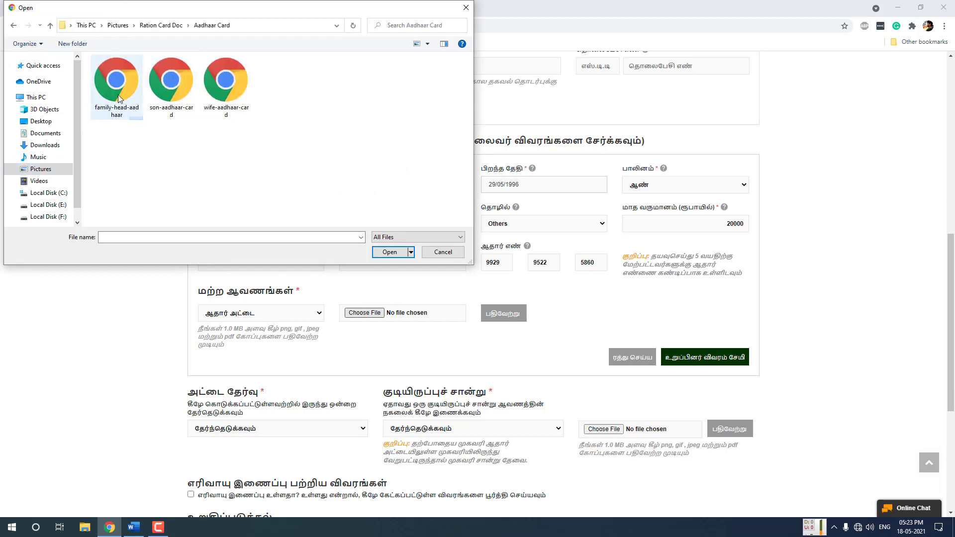
pyautogui.doubleClick(118, 95)
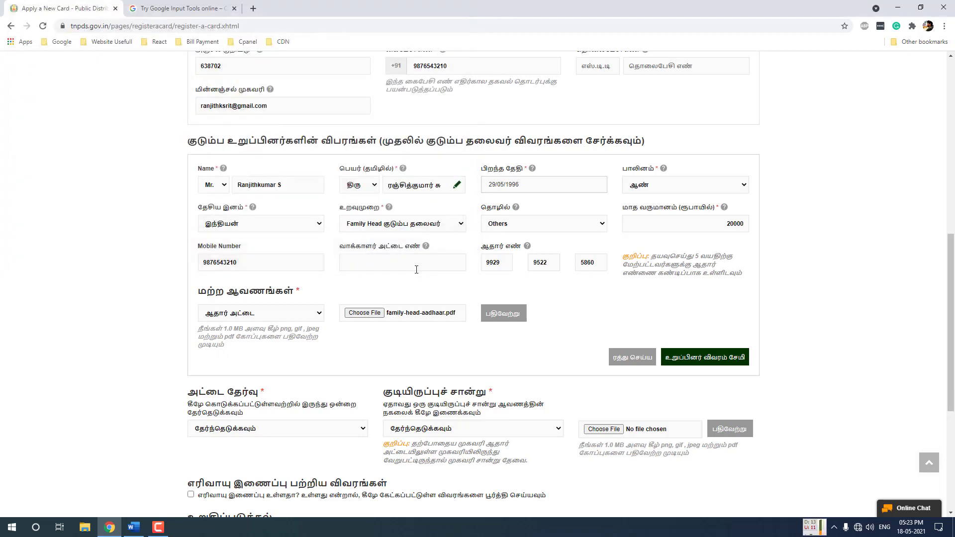
# Upload the attached family-head Aadhaar file to the portal
pyautogui.click(508, 314)
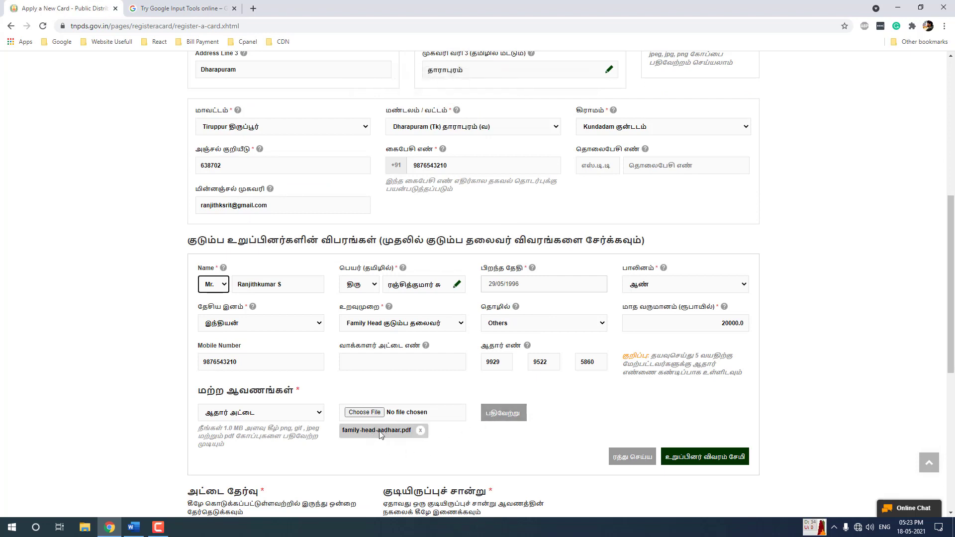
pyautogui.scroll(-1, 572, 411)
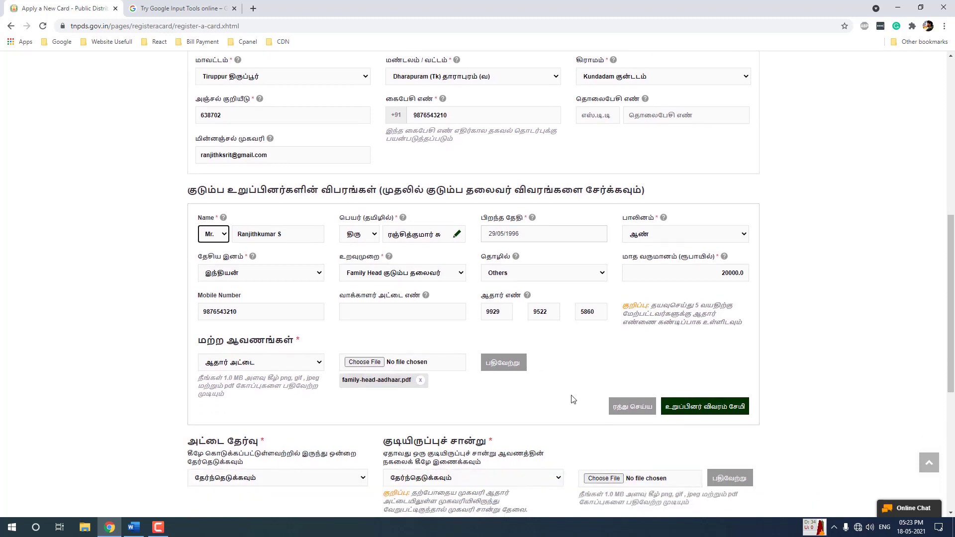
pyautogui.scroll(-2, 573, 400)
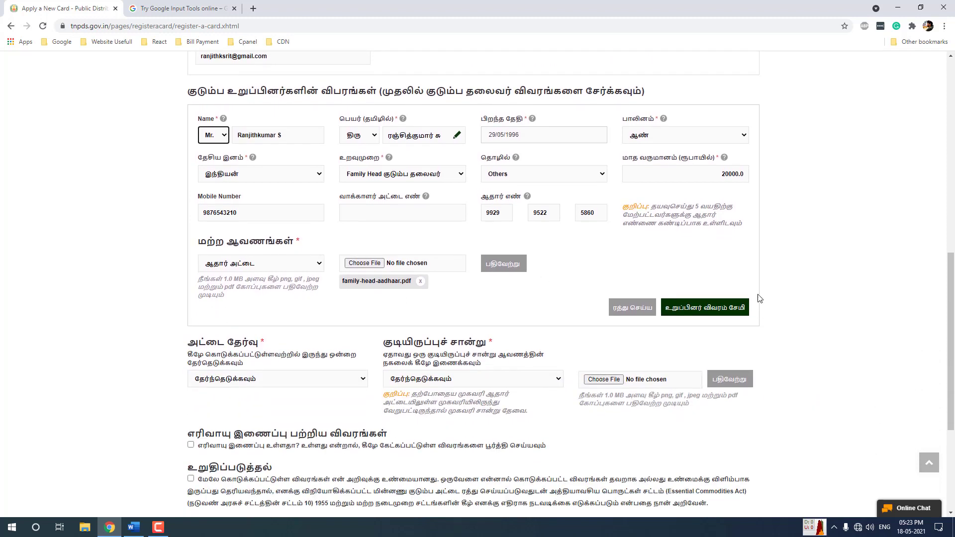
# Save the head's member details and check him in the members table
pyautogui.click(709, 308)
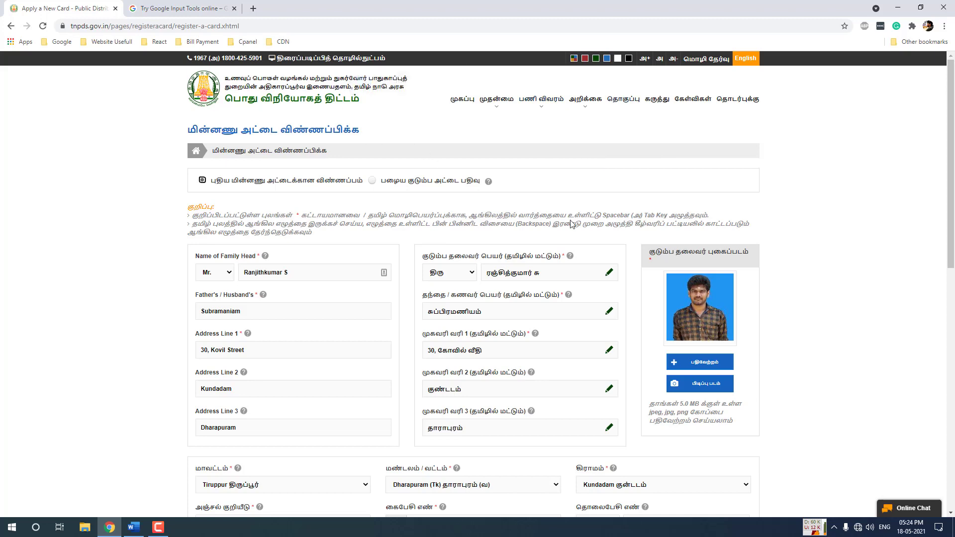
pyautogui.scroll(-8, 571, 224)
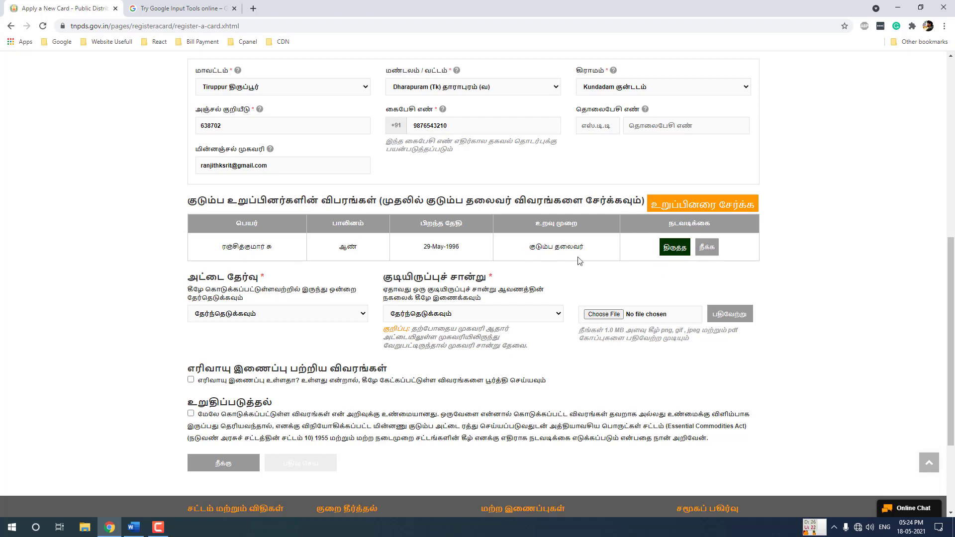
pyautogui.scroll(1, 632, 267)
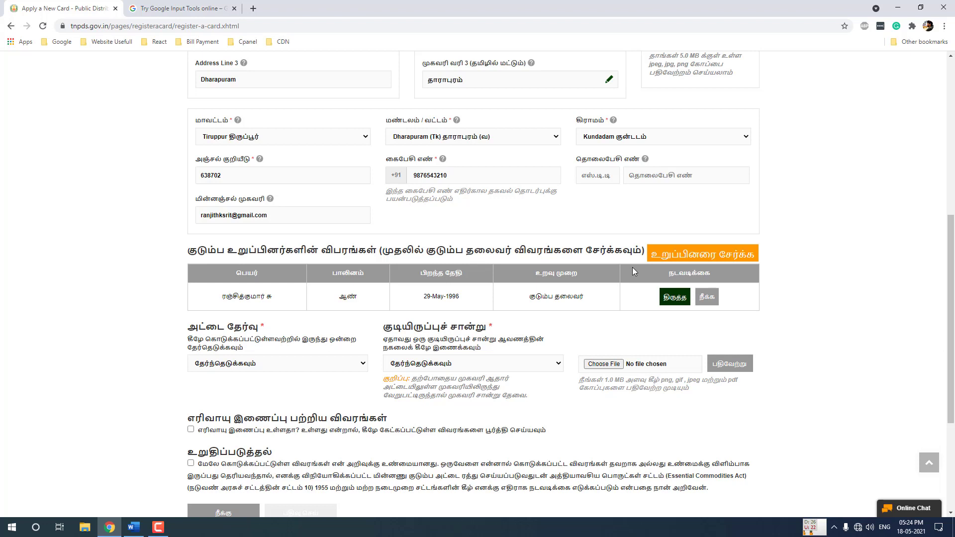
# Add a new member entry titled Mrs. and enter the wife's English name
pyautogui.click(696, 260)
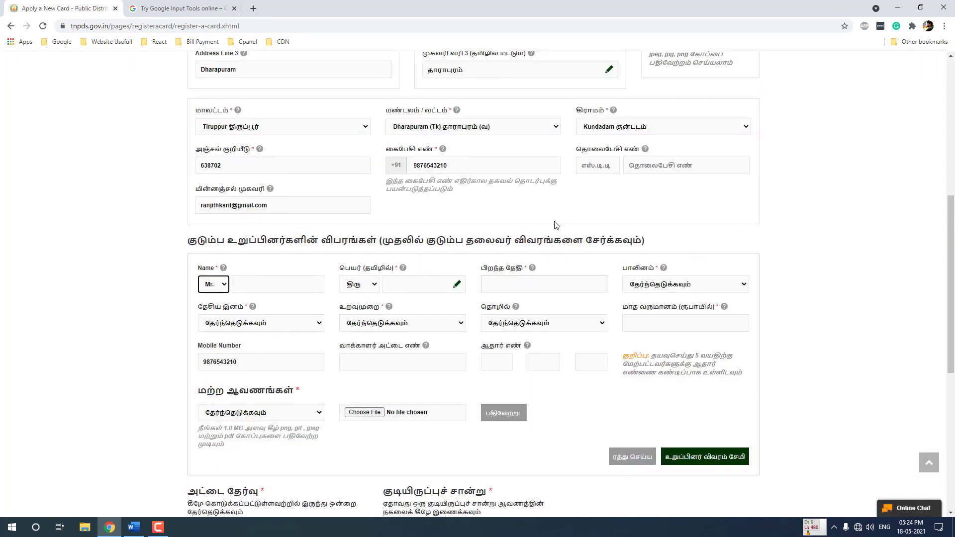
pyautogui.scroll(-2, 556, 225)
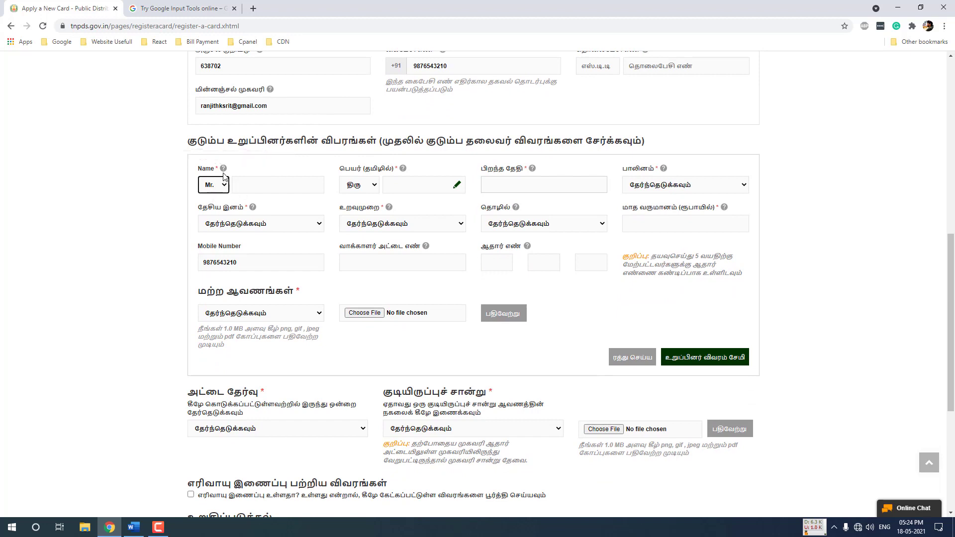
pyautogui.click(212, 187)
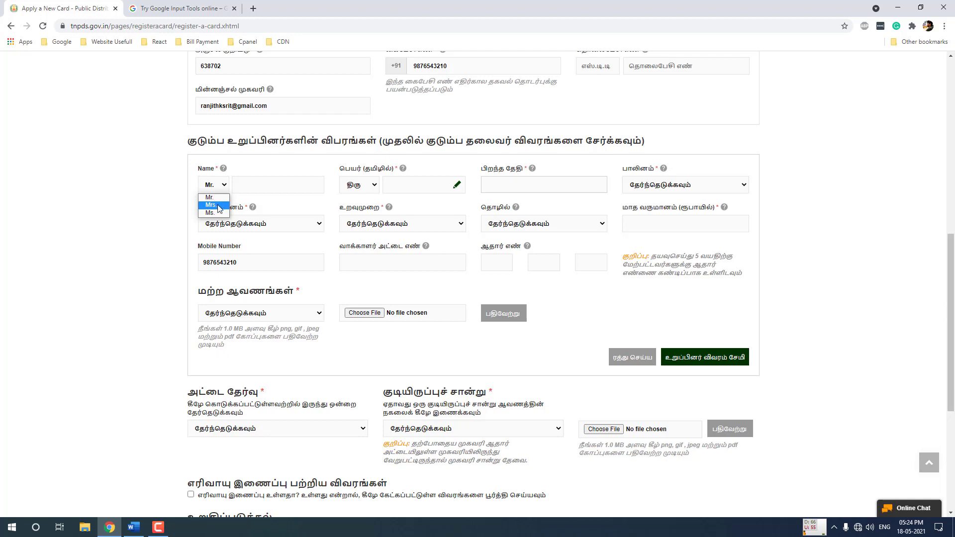
pyautogui.click(219, 206)
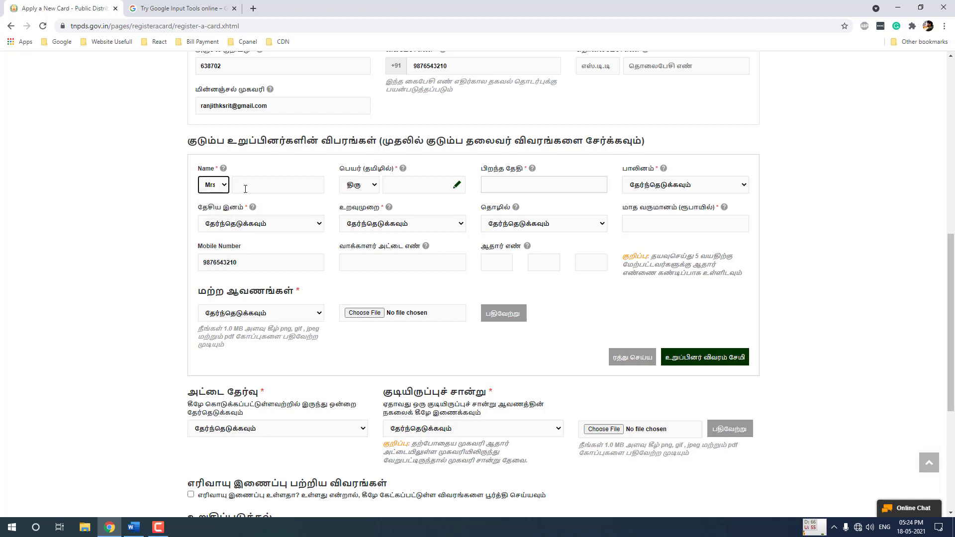
pyautogui.click(249, 186)
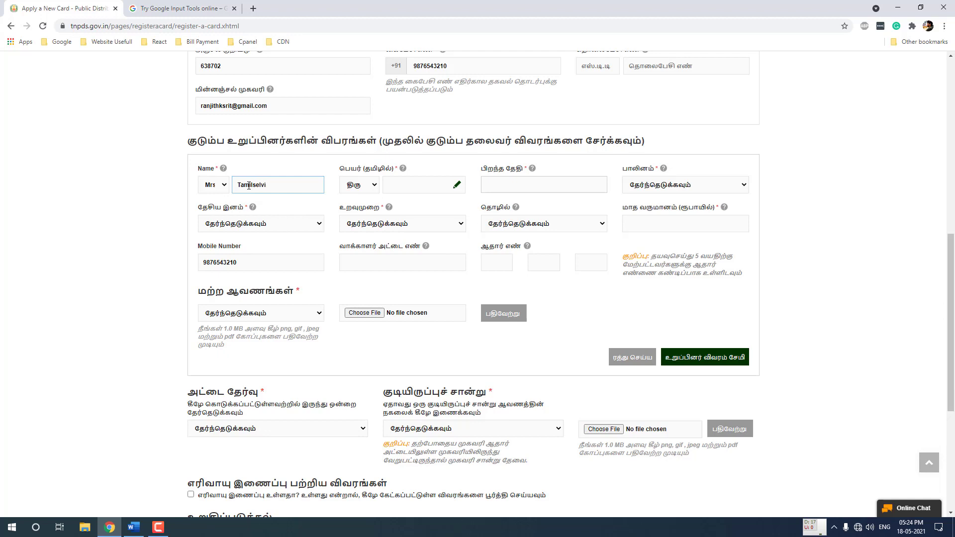
# Set Tamil title திருமதி and paste the wife's name transliterated into Tamil script
pyautogui.click(358, 187)
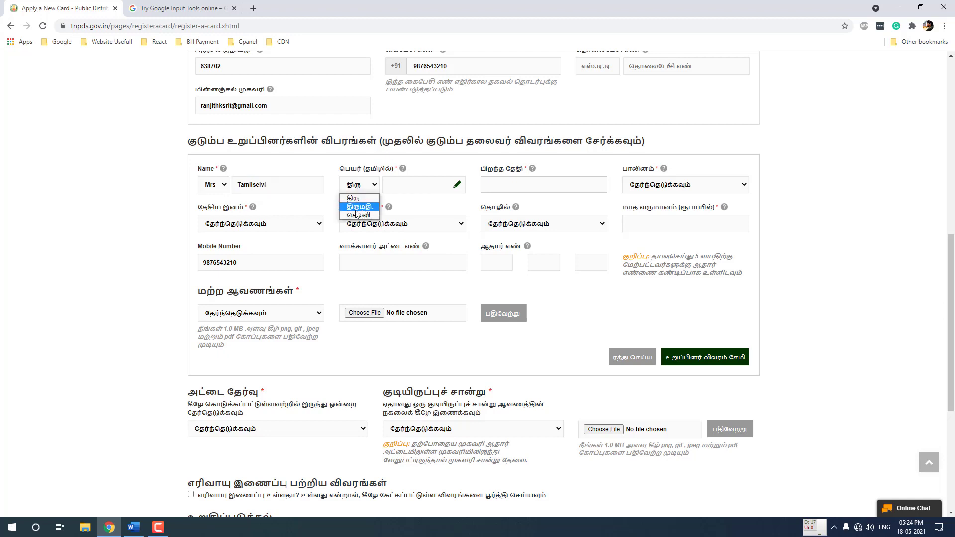
pyautogui.click(357, 207)
pyautogui.click(393, 185)
pyautogui.hotkey('ctrl', 'Tab')
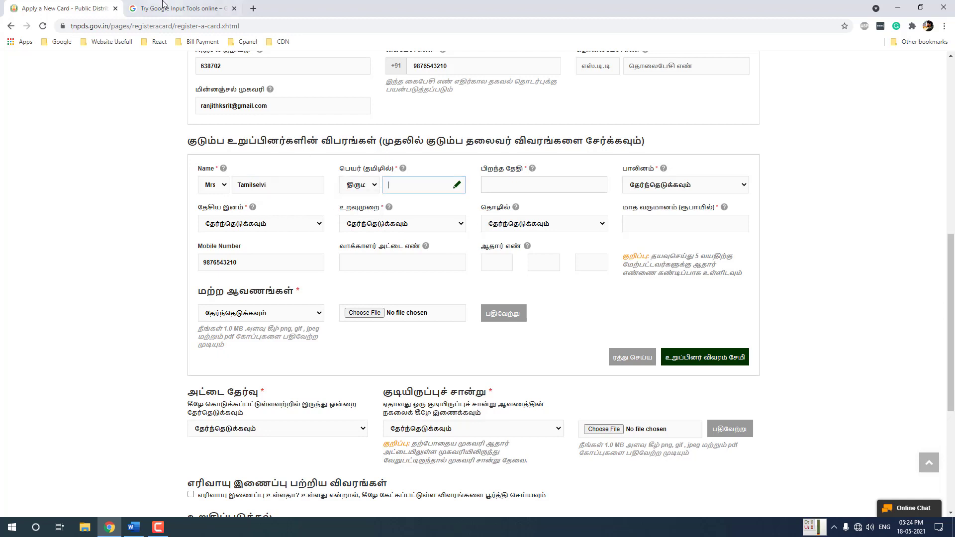
pyautogui.write('tamilselvi')
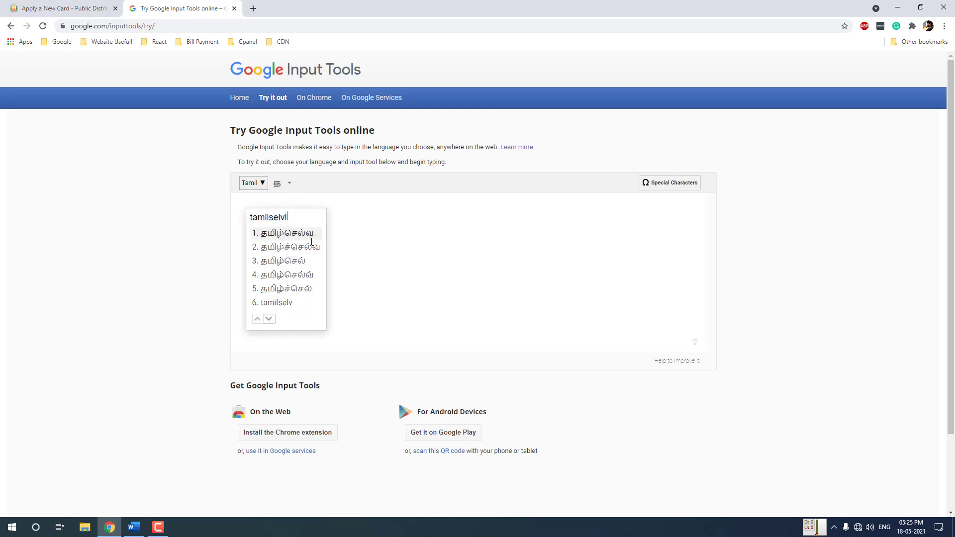
pyautogui.press('space')
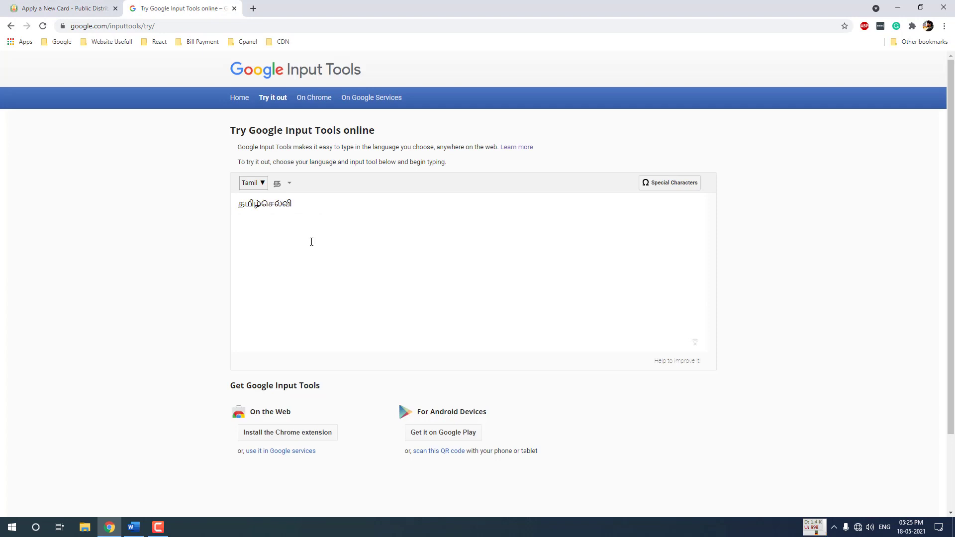
pyautogui.hotkey('ctrl', 'a')
pyautogui.hotkey('ctrl', 'x')
pyautogui.click(60, 8)
pyautogui.hotkey('ctrl', 'v')
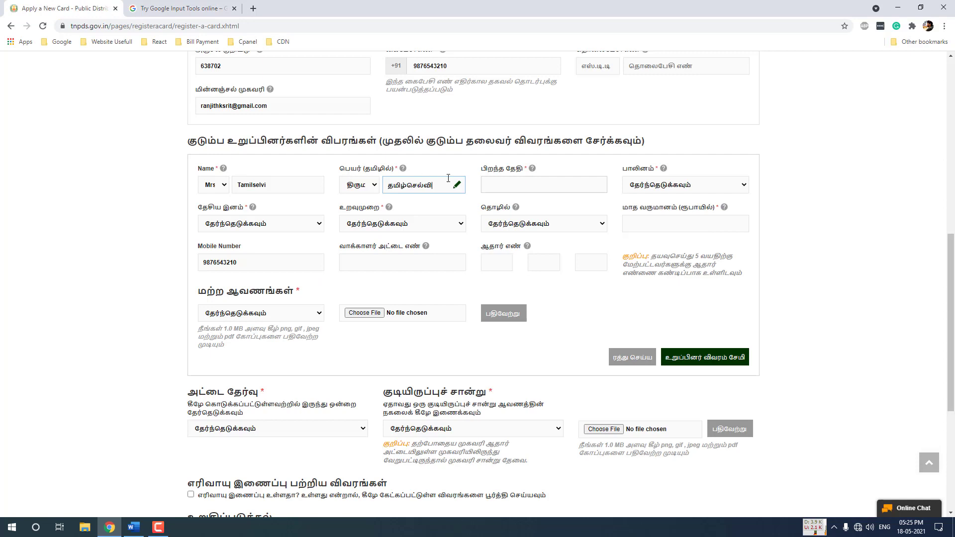
pyautogui.click(508, 186)
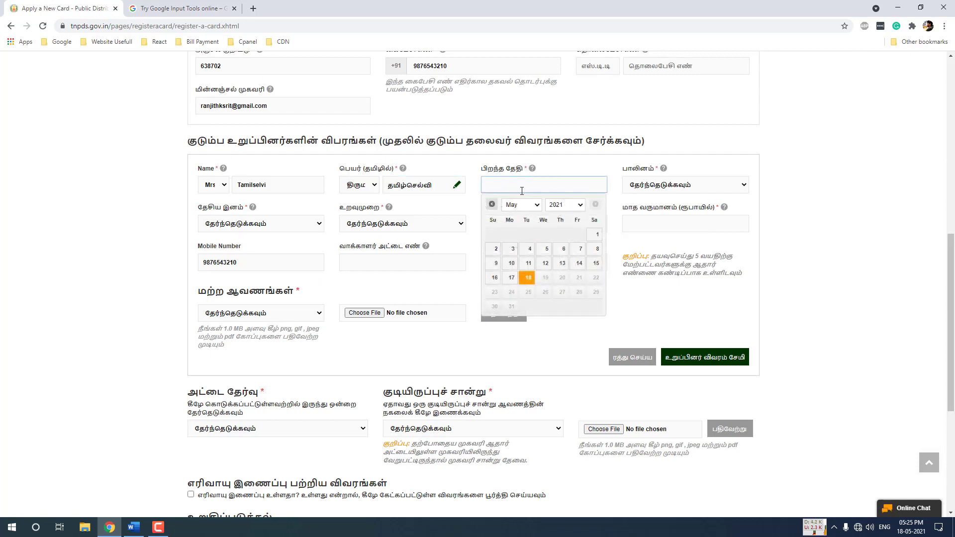
# Set the wife's birth date to 11/11/1996
pyautogui.click(563, 205)
pyautogui.scroll(8, 564, 280)
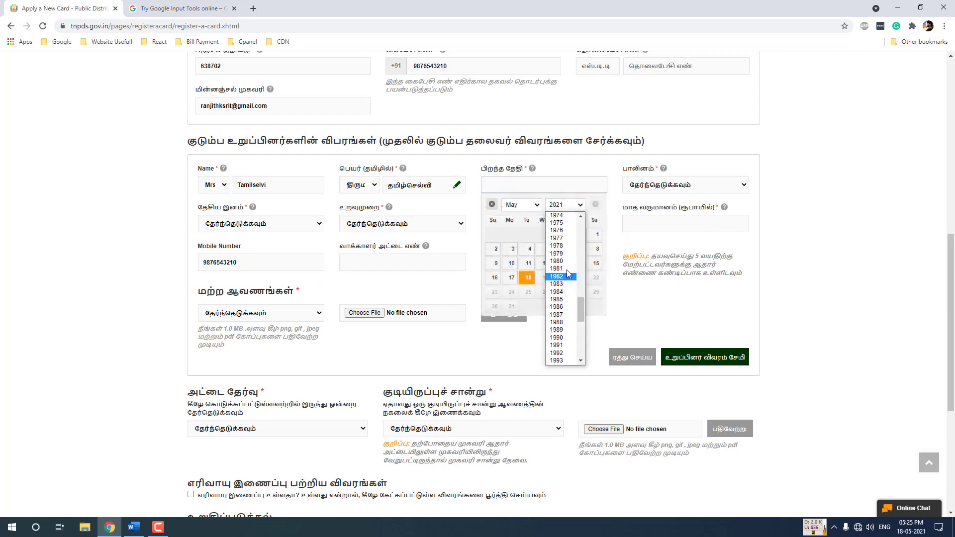
pyautogui.scroll(-4, 562, 338)
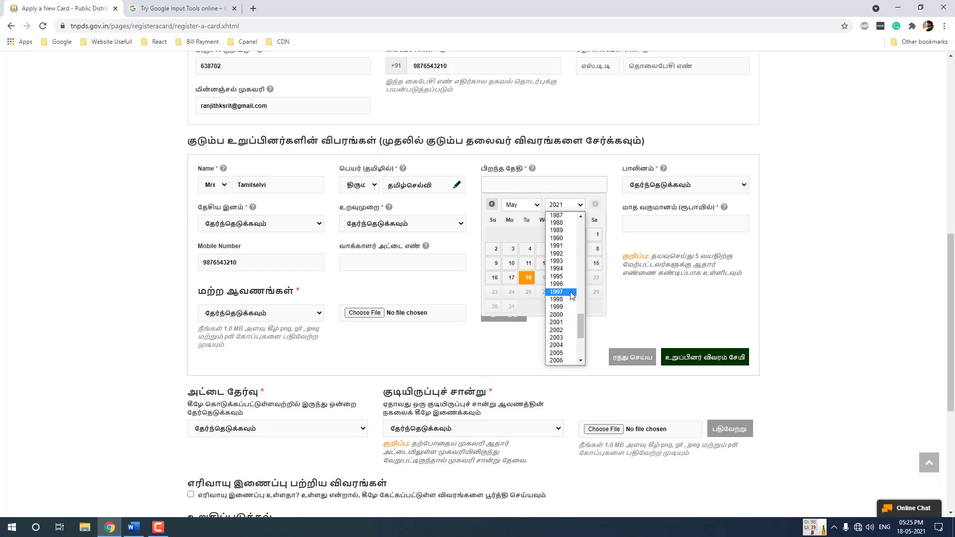
pyautogui.click(561, 293)
pyautogui.click(523, 206)
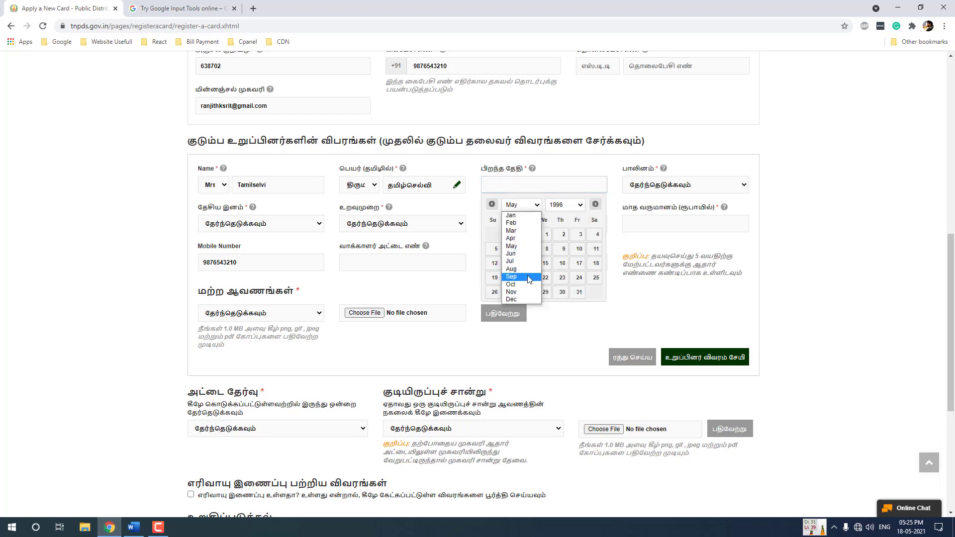
pyautogui.click(529, 294)
pyautogui.click(511, 263)
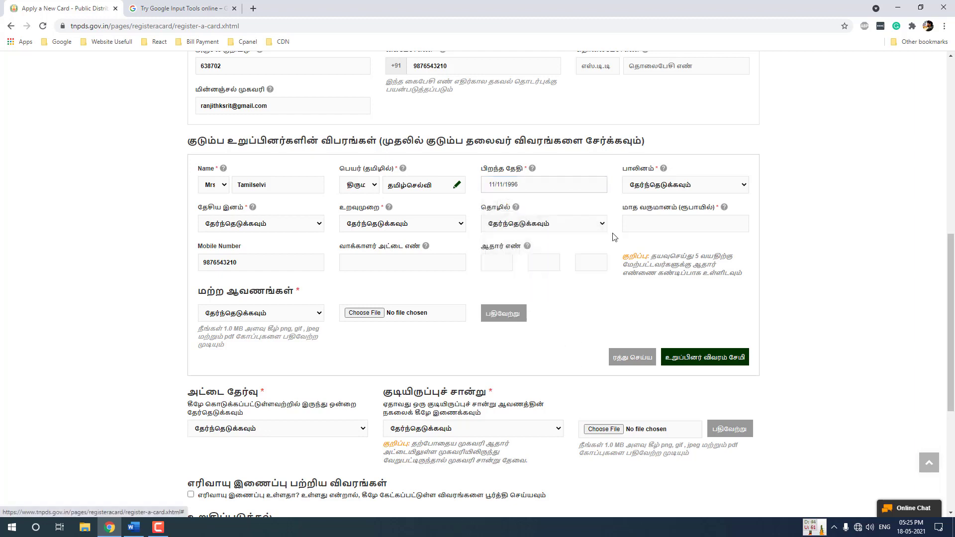
# Set gender பெண், nationality இந்தியன் and relationship Wife மனைவி
pyautogui.click(648, 189)
pyautogui.click(654, 219)
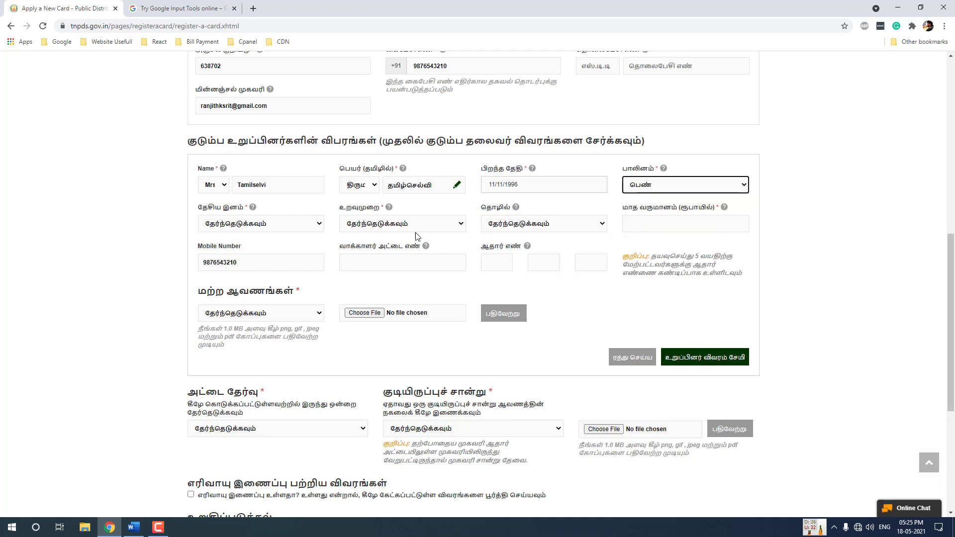
pyautogui.click(237, 226)
pyautogui.click(239, 250)
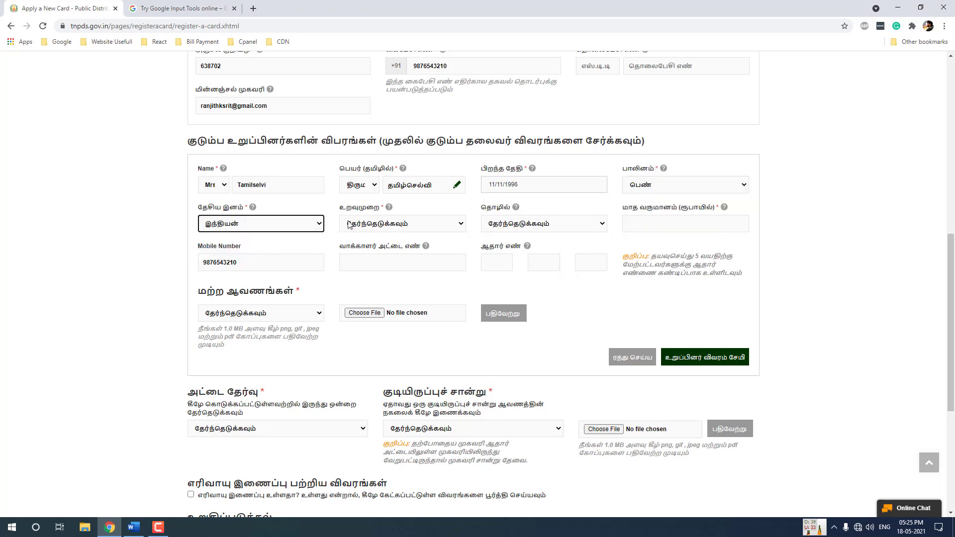
pyautogui.click(367, 225)
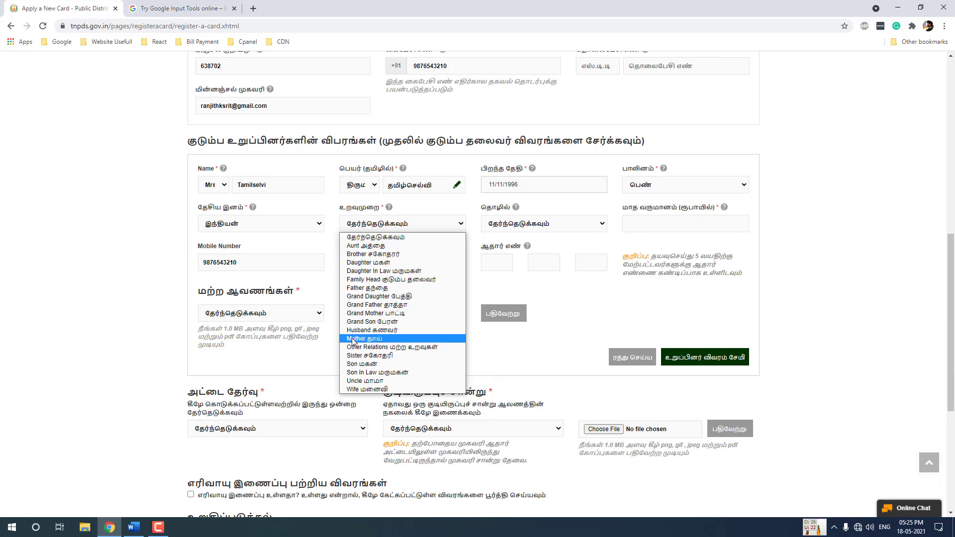
pyautogui.click(368, 389)
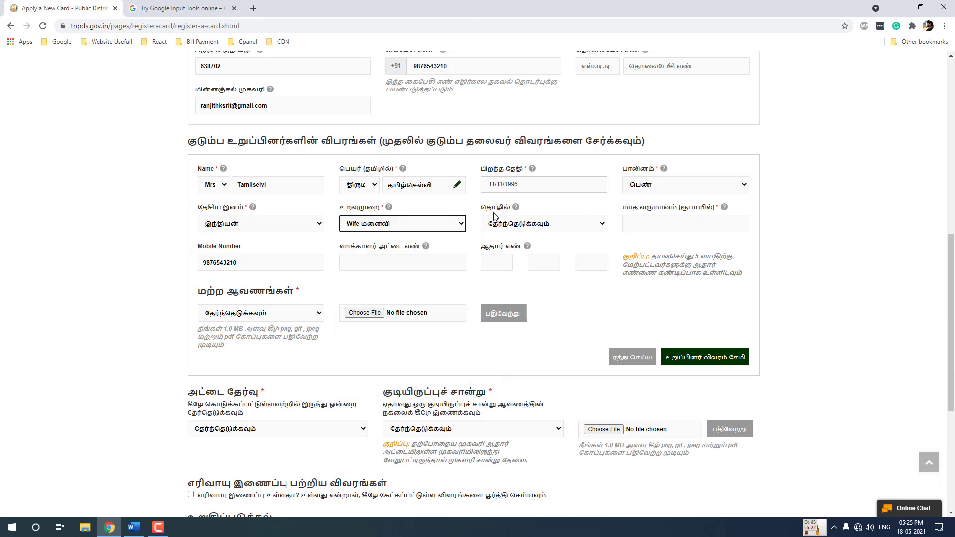
# Review the occupation, mobile number and voter card fields, leaving occupation unset
pyautogui.click(525, 228)
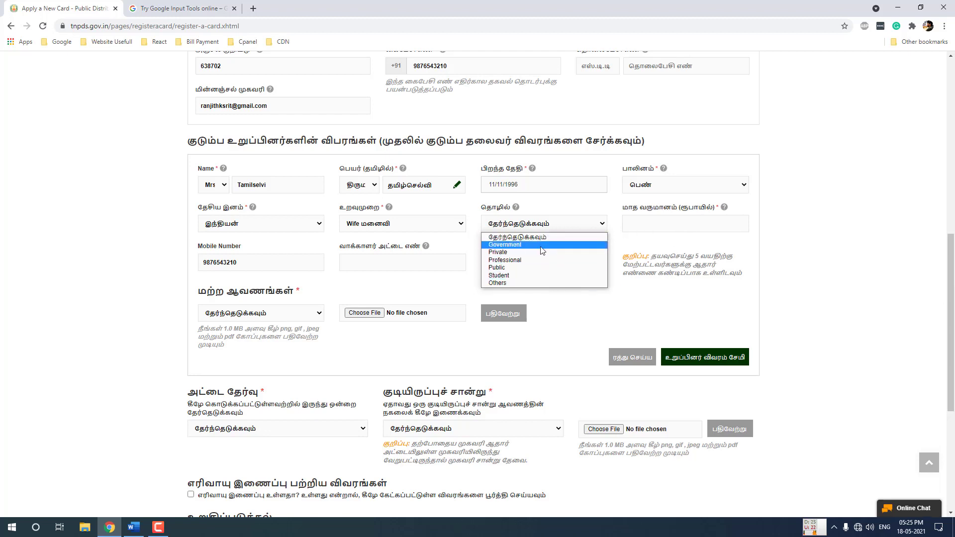
pyautogui.click(547, 229)
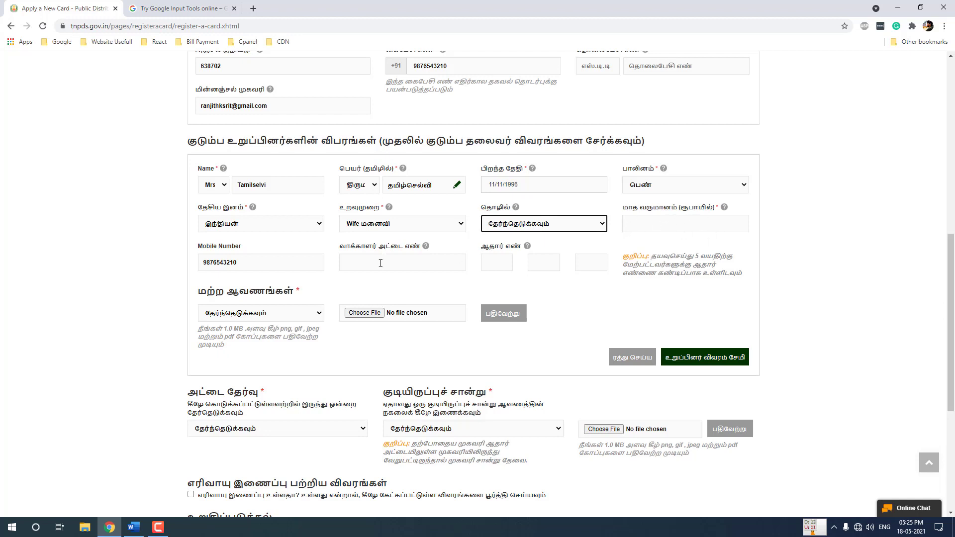
pyautogui.click(249, 262)
pyautogui.moveTo(237, 261); pyautogui.dragTo(200, 255)
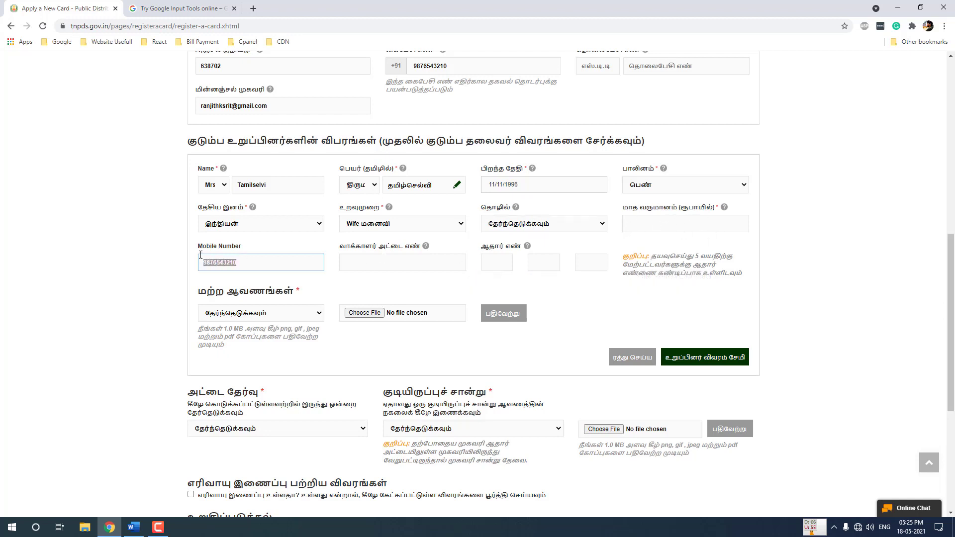
pyautogui.click(244, 263)
pyautogui.click(391, 266)
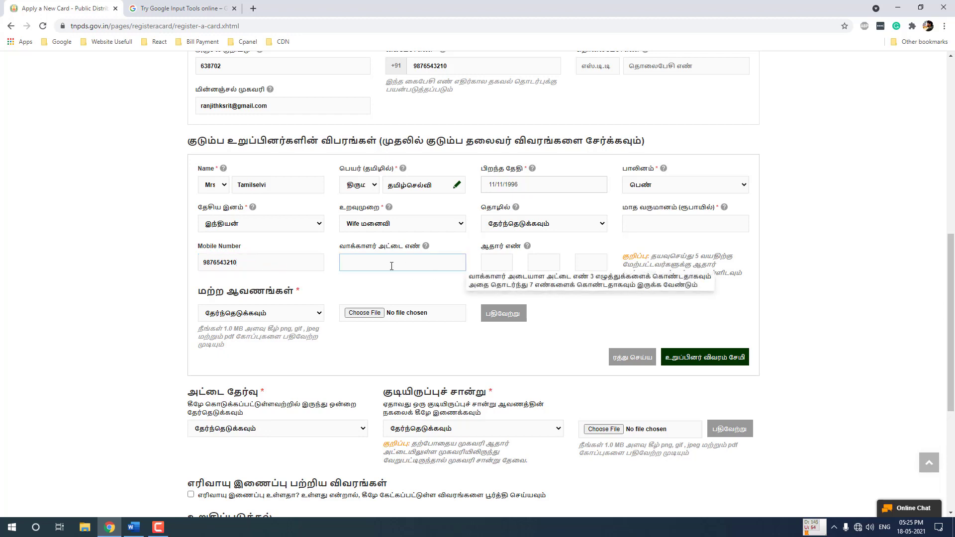
# Enter the wife's 12-digit Aadhaar number across the three ஆதார் எண் boxes
pyautogui.click(494, 264)
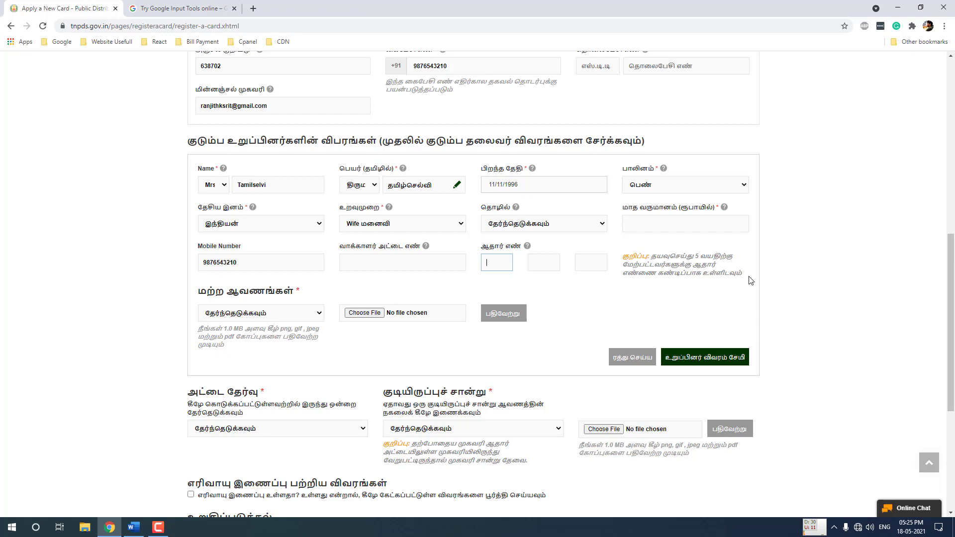
pyautogui.moveTo(750, 280); pyautogui.dragTo(653, 254)
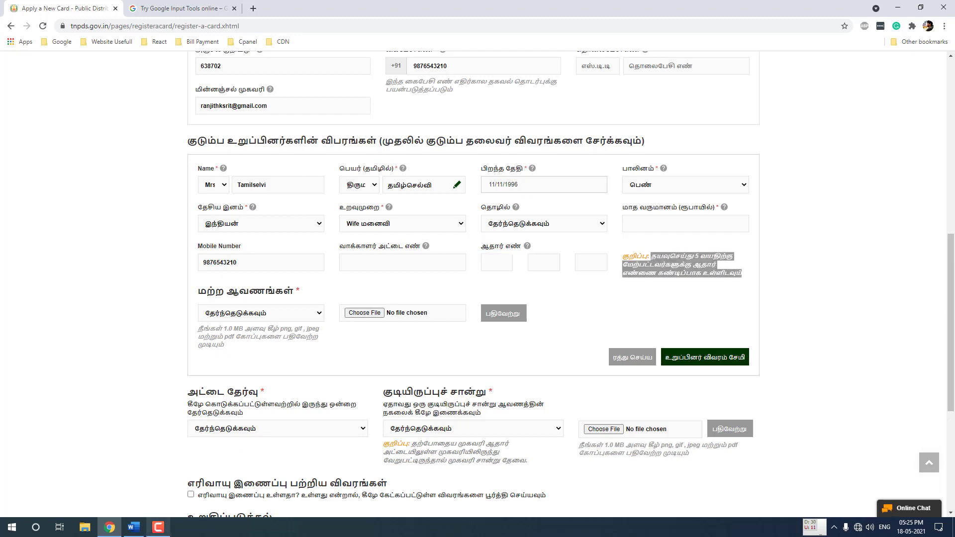
pyautogui.click(158, 527)
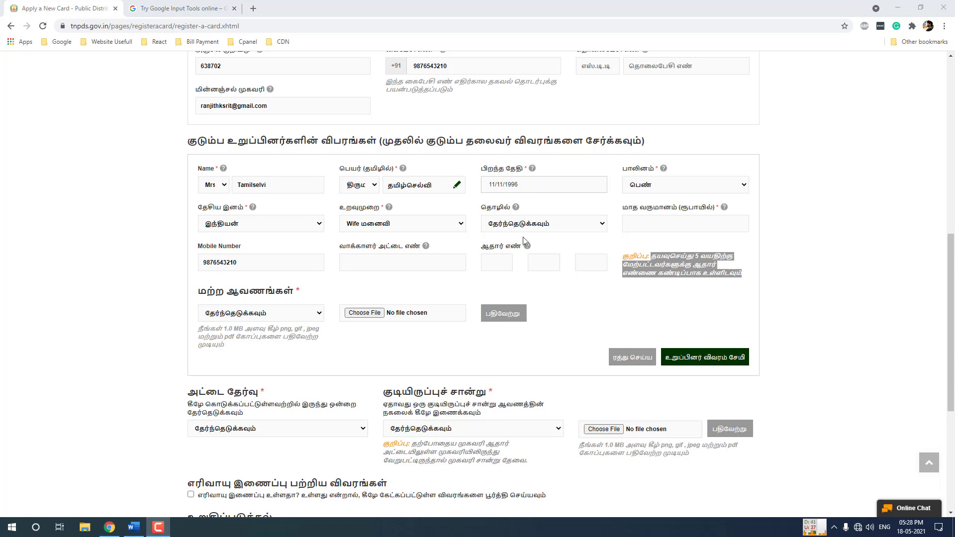
pyautogui.click(502, 260)
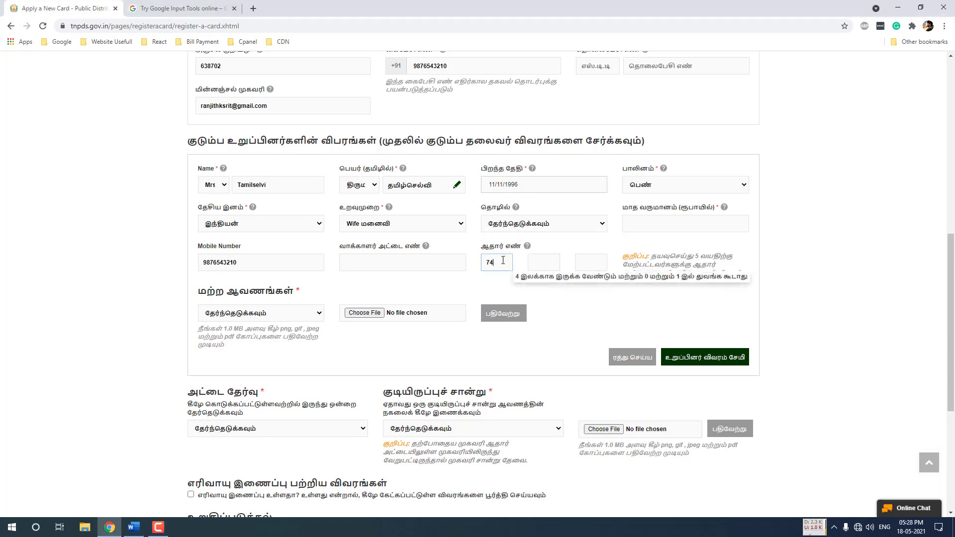
pyautogui.click(538, 267)
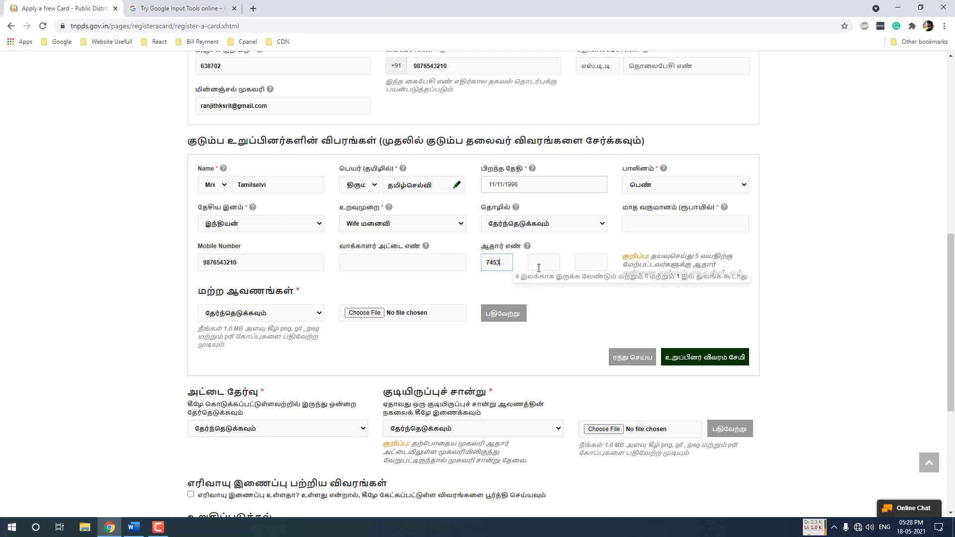
pyautogui.write('342')
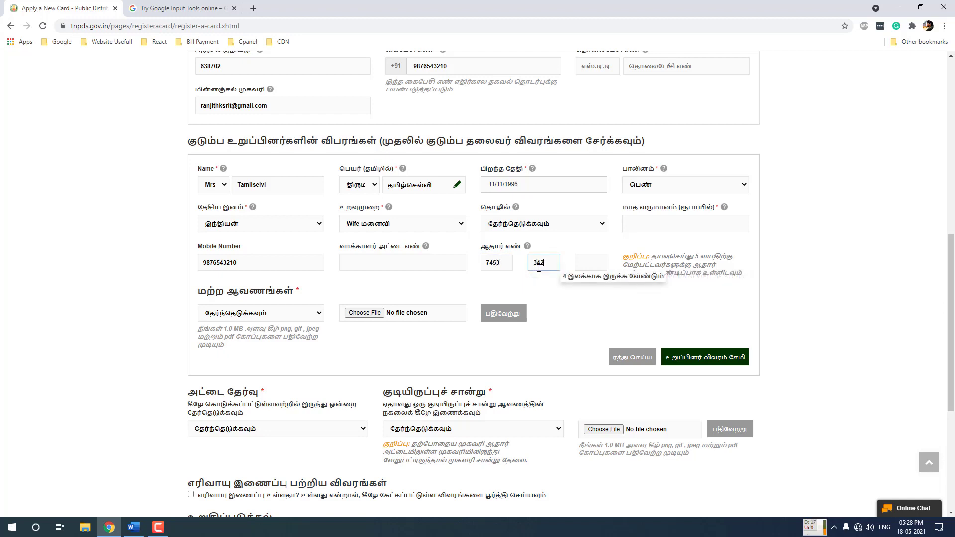
pyautogui.write('6')
pyautogui.click(583, 264)
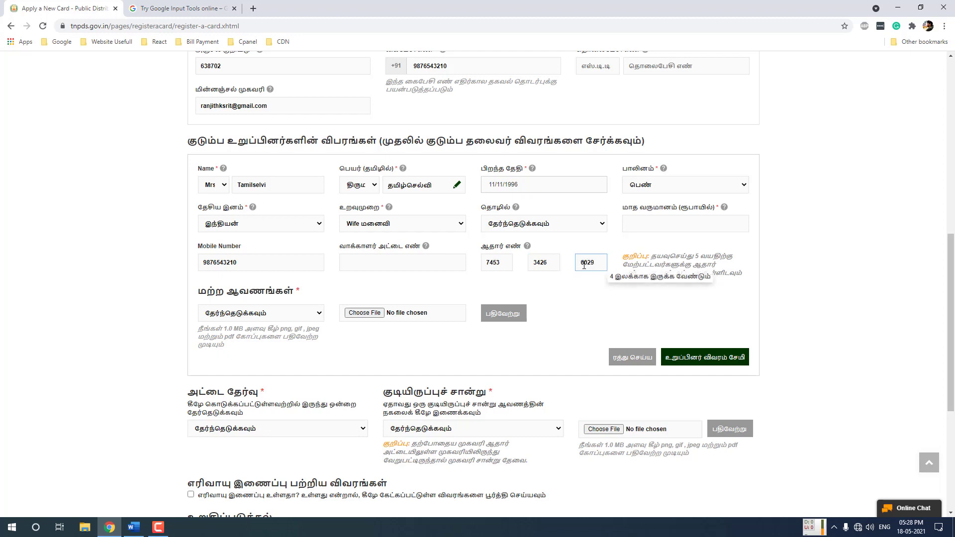
pyautogui.click(601, 309)
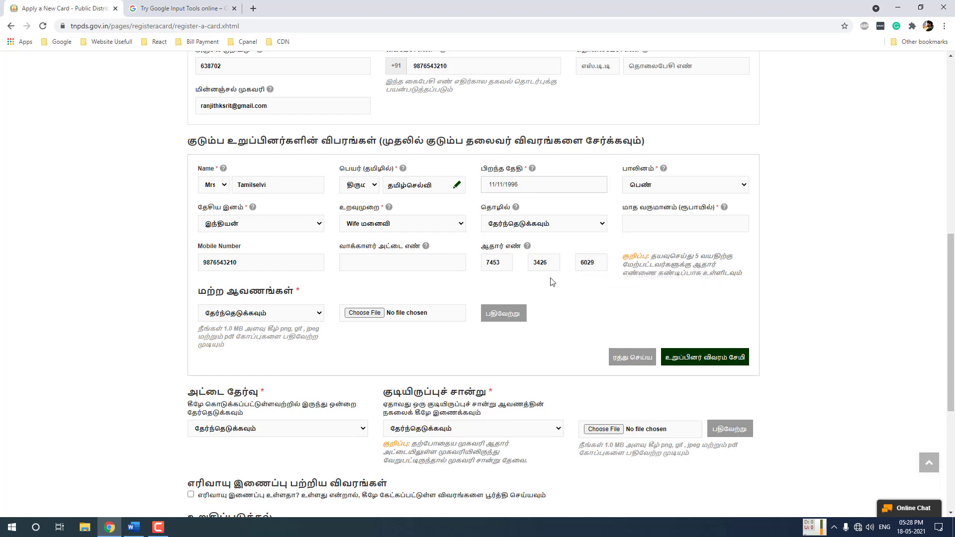
pyautogui.click(243, 313)
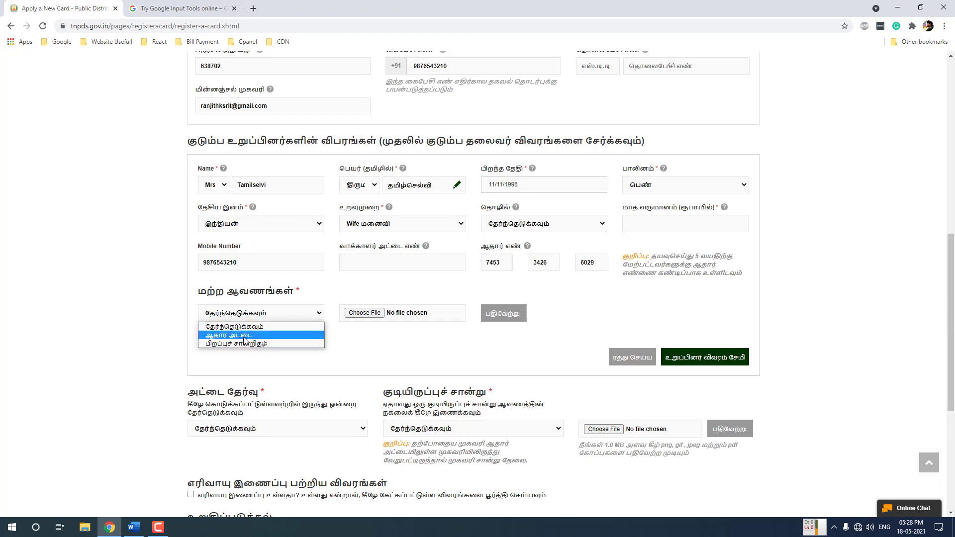
# Upload wife-aadhaar-card.pdf as the wife's ஆதார் அட்டை document, retrying once
pyautogui.click(244, 336)
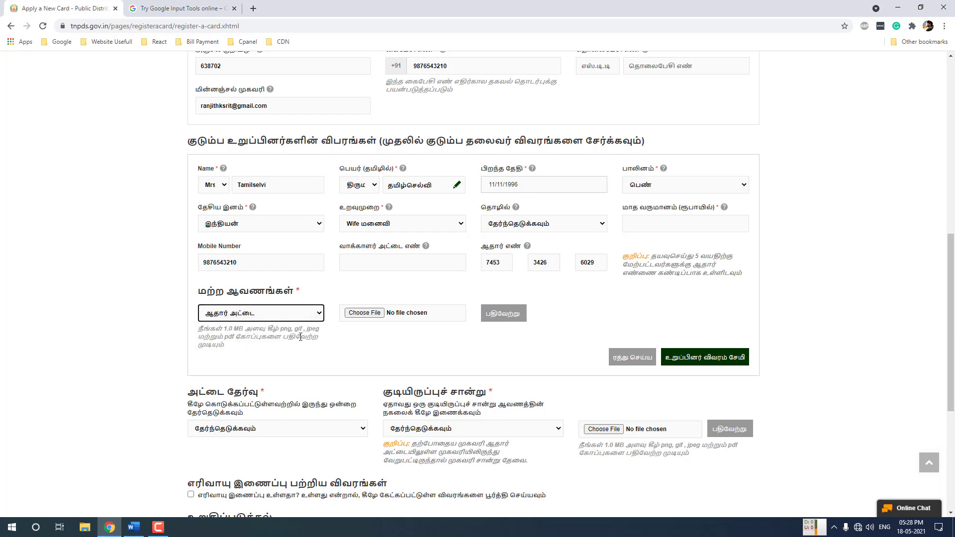
pyautogui.click(368, 314)
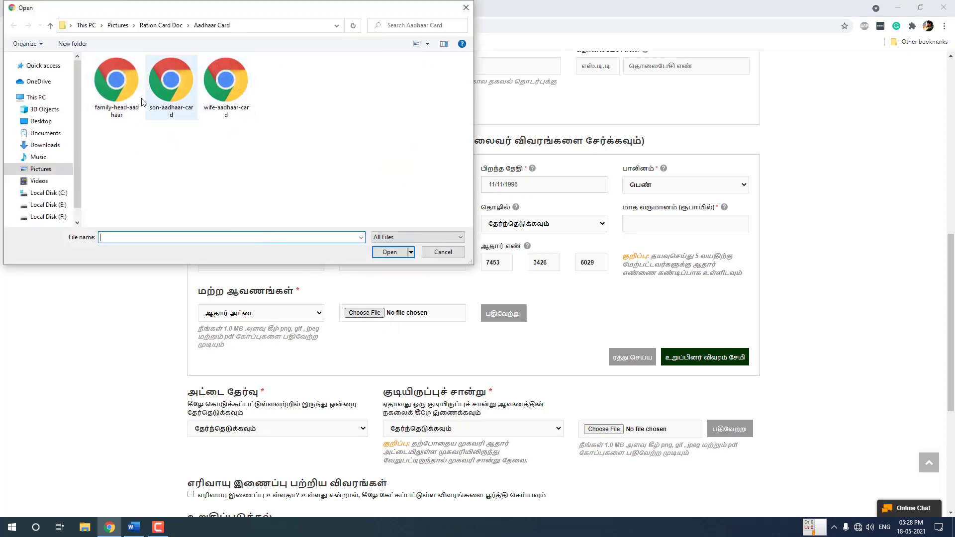
pyautogui.doubleClick(228, 93)
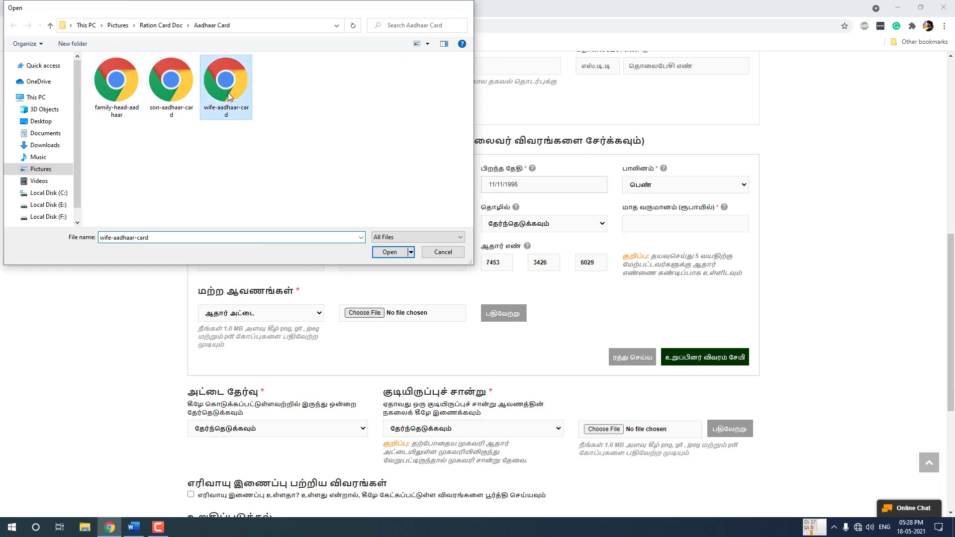
pyautogui.click(502, 315)
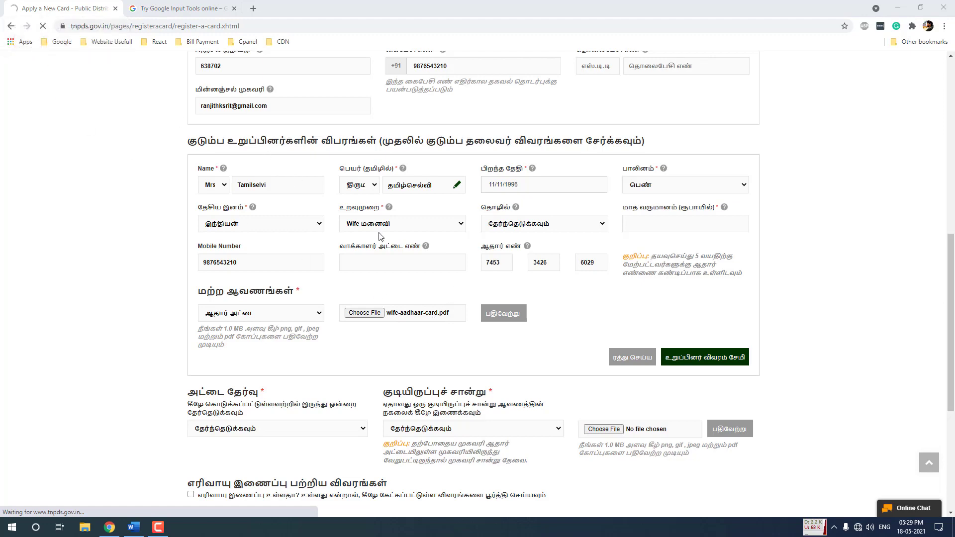
pyautogui.click(486, 317)
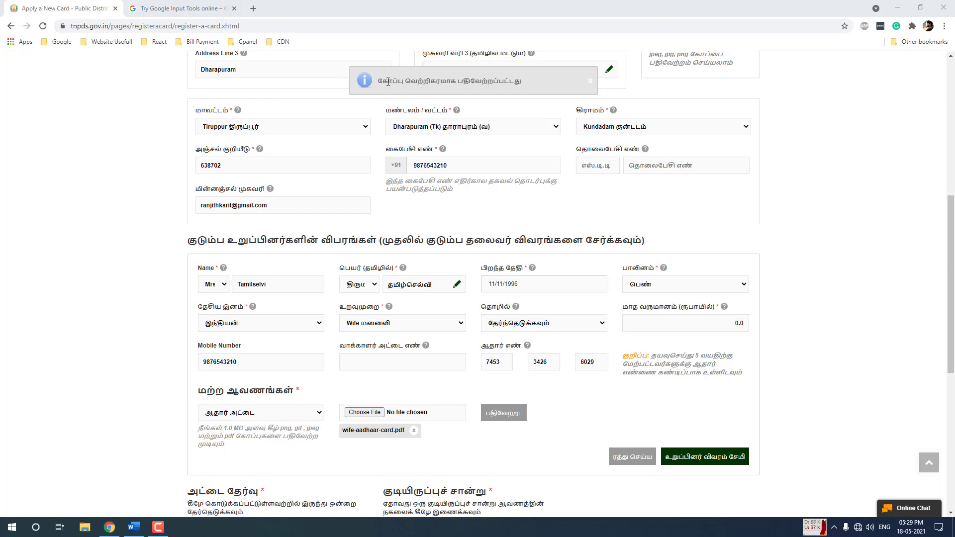
# Save the wife as மனைவி in the members table and begin a blank member entry
pyautogui.scroll(-3, 503, 273)
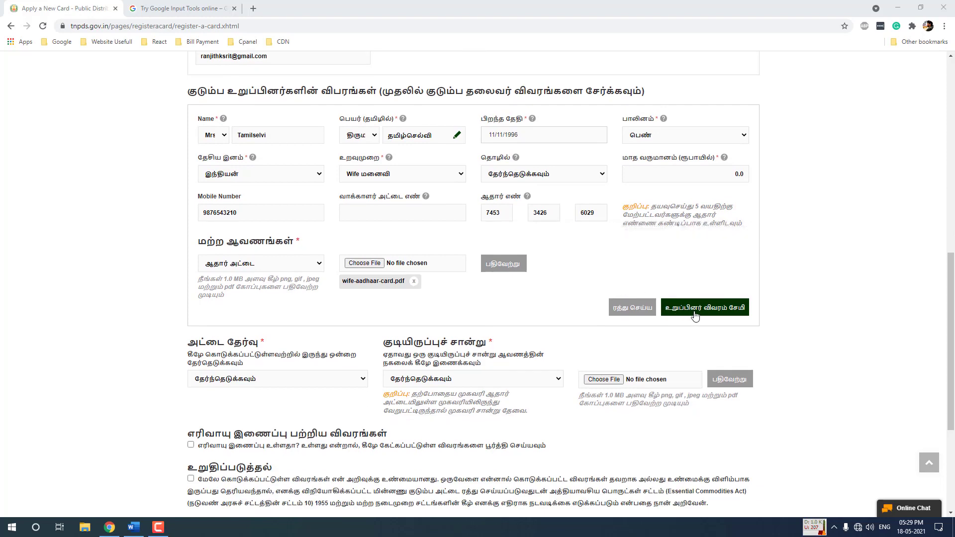
pyautogui.click(709, 315)
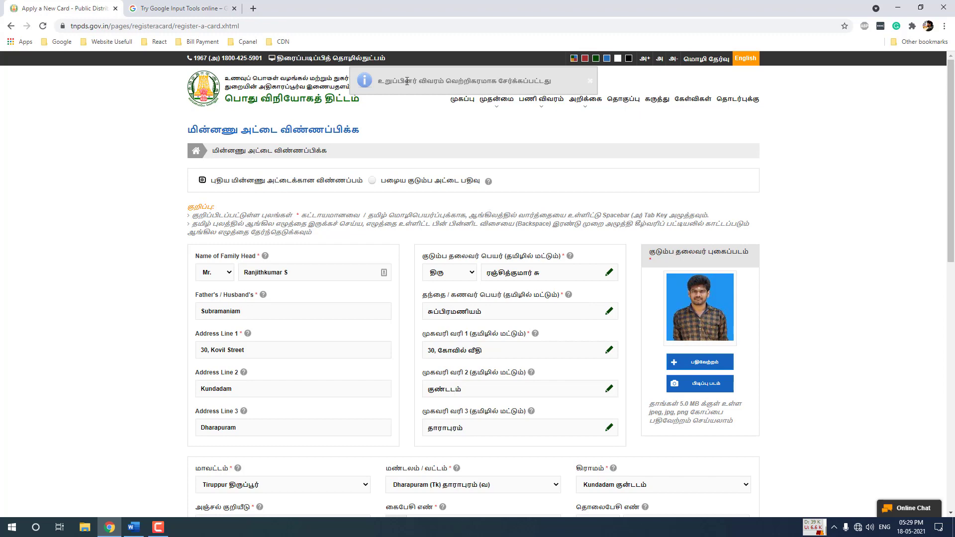
pyautogui.scroll(-8, 418, 163)
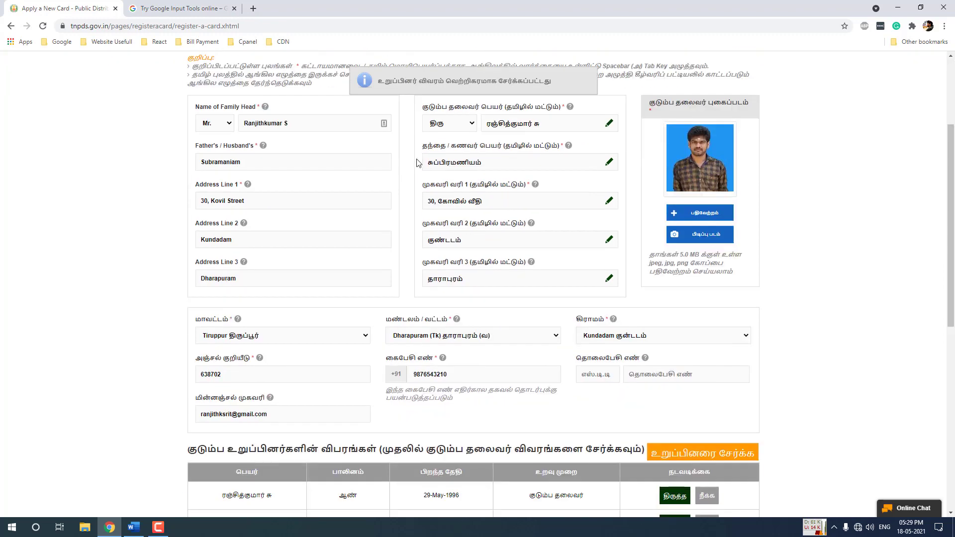
pyautogui.scroll(-1, 418, 164)
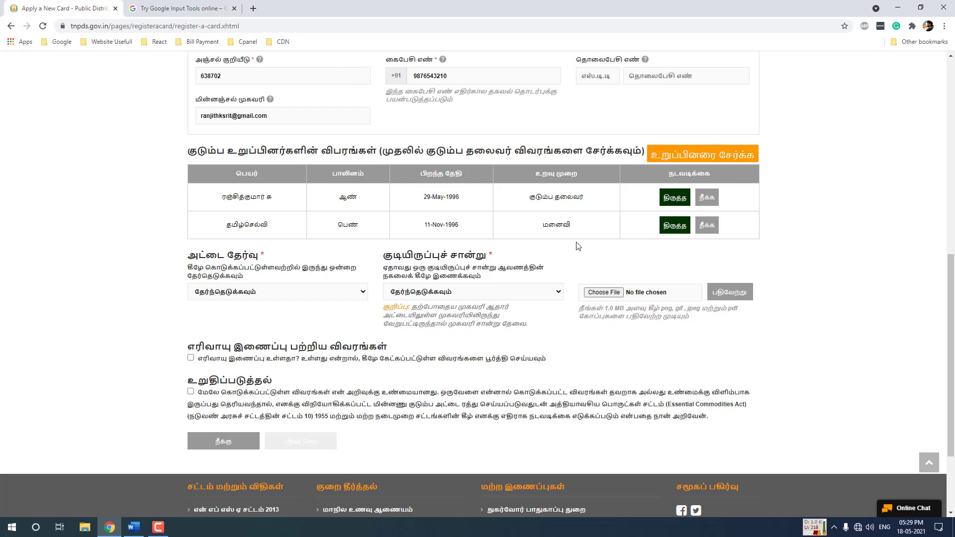
pyautogui.click(675, 160)
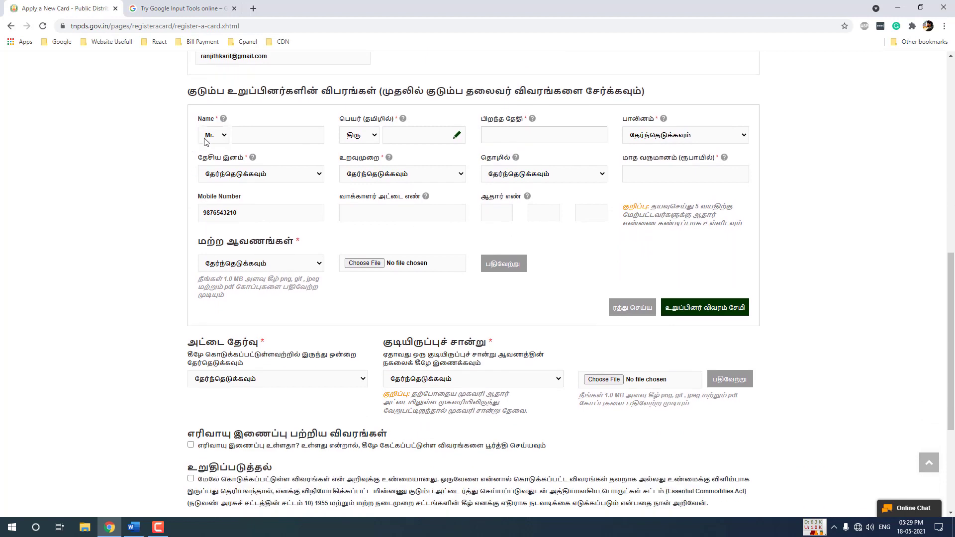
# Give the new member title Mr., his English name and Tamil title திரு
pyautogui.click(205, 143)
pyautogui.click(254, 136)
pyautogui.click(253, 136)
pyautogui.write('T')
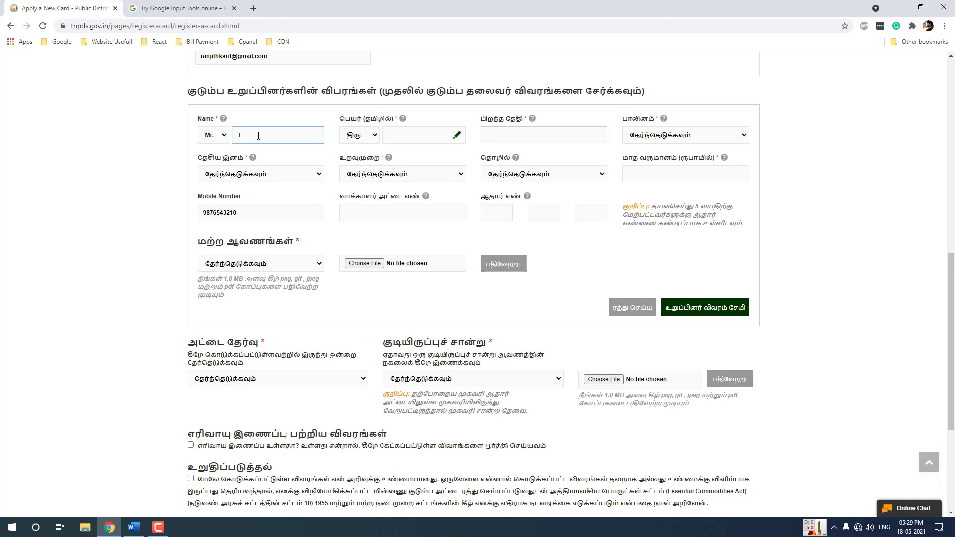
pyautogui.write('heeran')
pyautogui.click(365, 132)
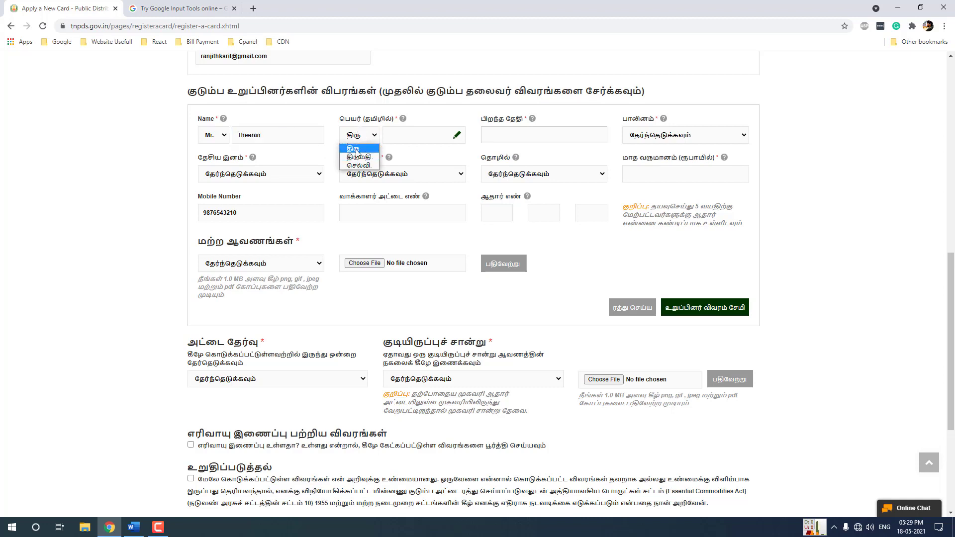
pyautogui.click(356, 149)
# Transliterate the son's name into Tamil script and paste it into பெயர் (தமிழில்)
pyautogui.click(179, 8)
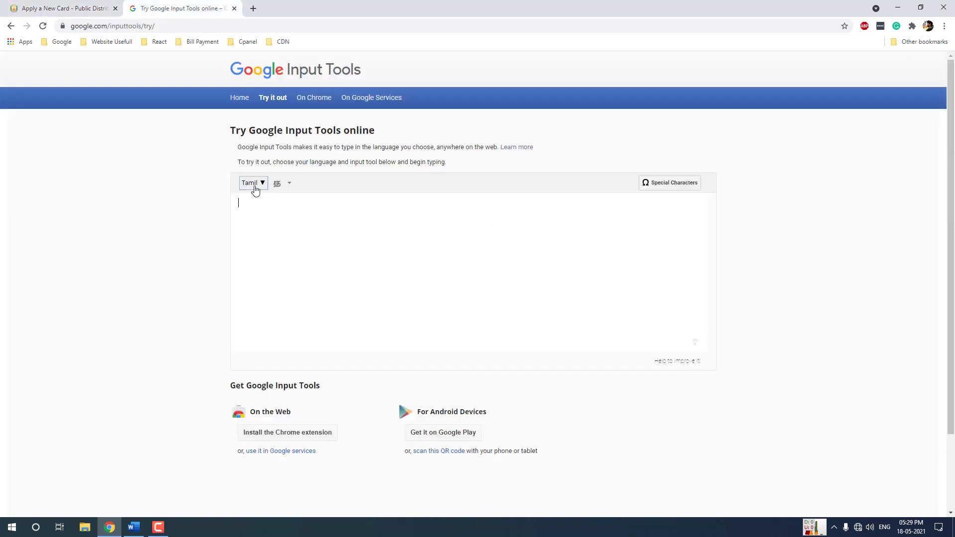
pyautogui.write('thiran')
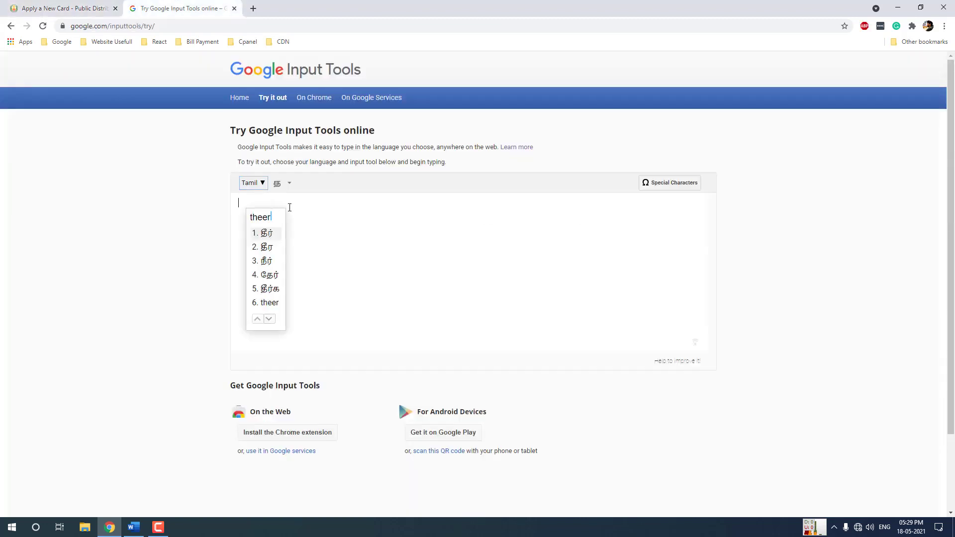
pyautogui.hotkey('ctrl', 'a')
pyautogui.hotkey('ctrl', 'x')
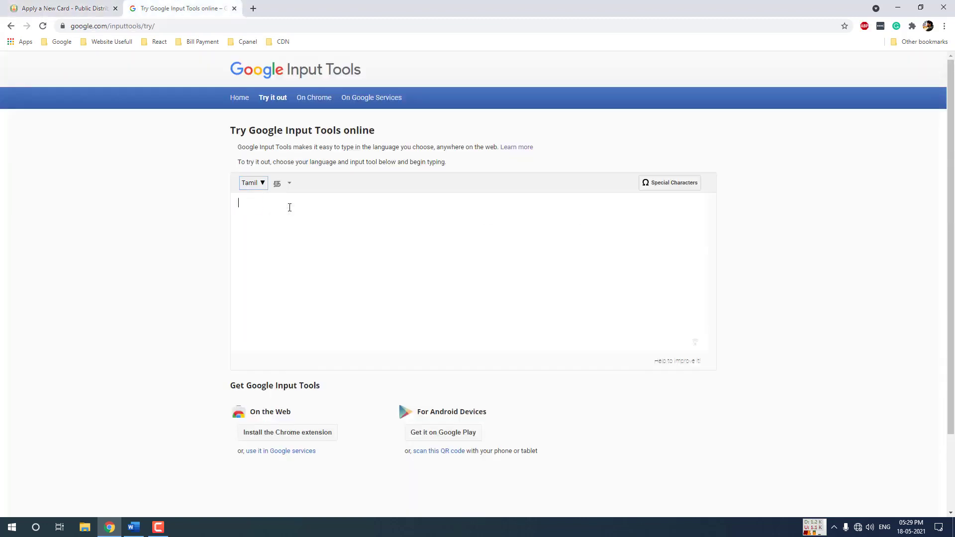
pyautogui.click(78, 6)
pyautogui.click(398, 135)
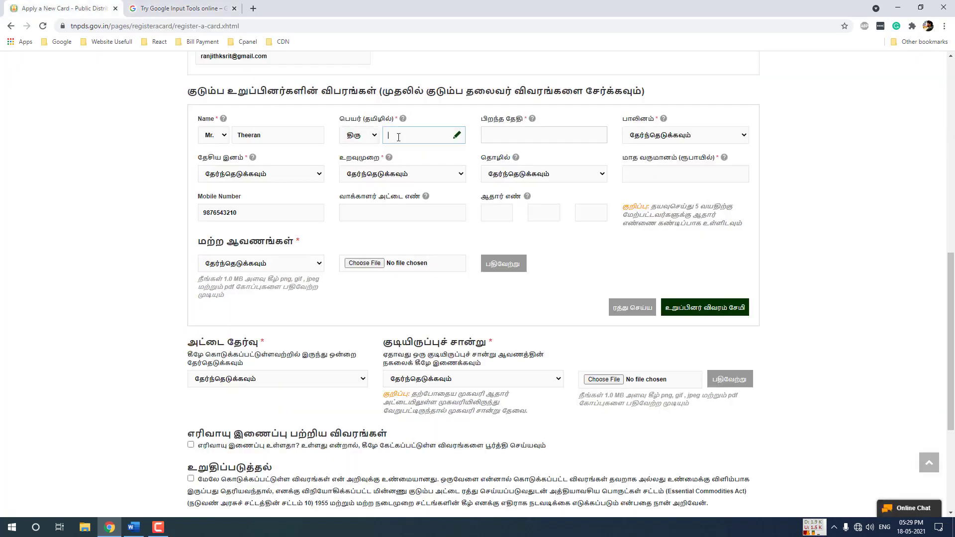
pyautogui.hotkey('ctrl', 'v')
pyautogui.click(502, 134)
pyautogui.click(567, 155)
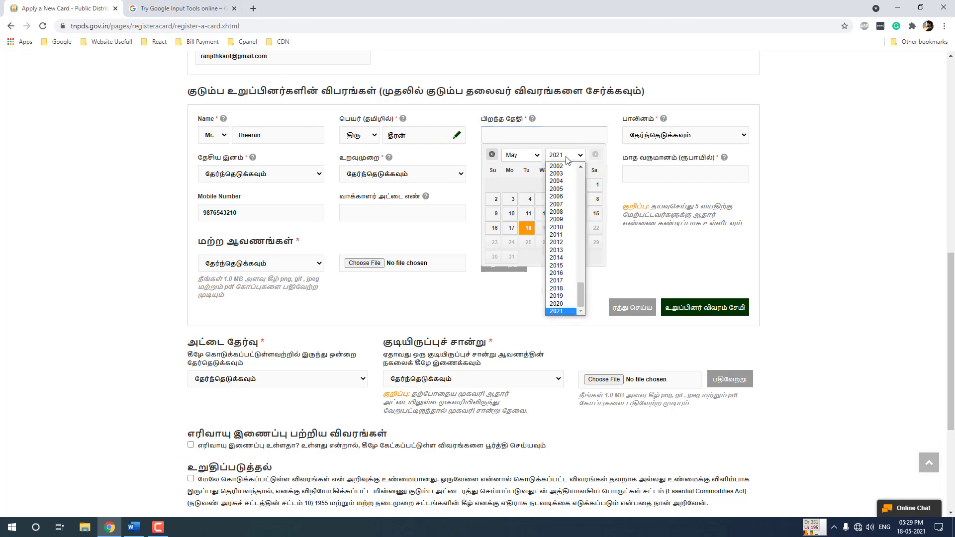
pyautogui.click(557, 265)
pyautogui.click(521, 155)
pyautogui.click(524, 220)
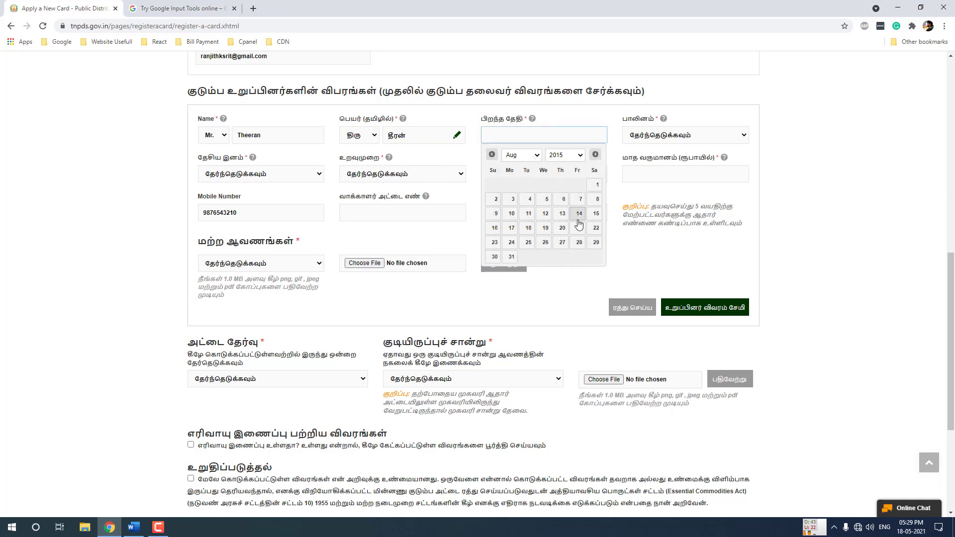
pyautogui.click(546, 214)
# Set gender ஆண், nationality இந்தியன், relationship Son மகன், and begin the Aadhaar number
pyautogui.click(672, 138)
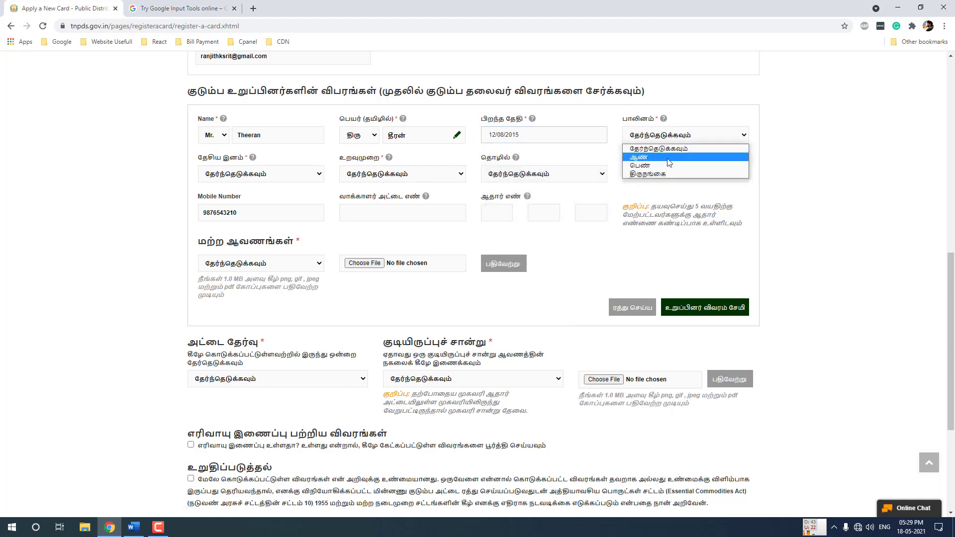
pyautogui.click(646, 153)
pyautogui.click(252, 175)
pyautogui.click(249, 196)
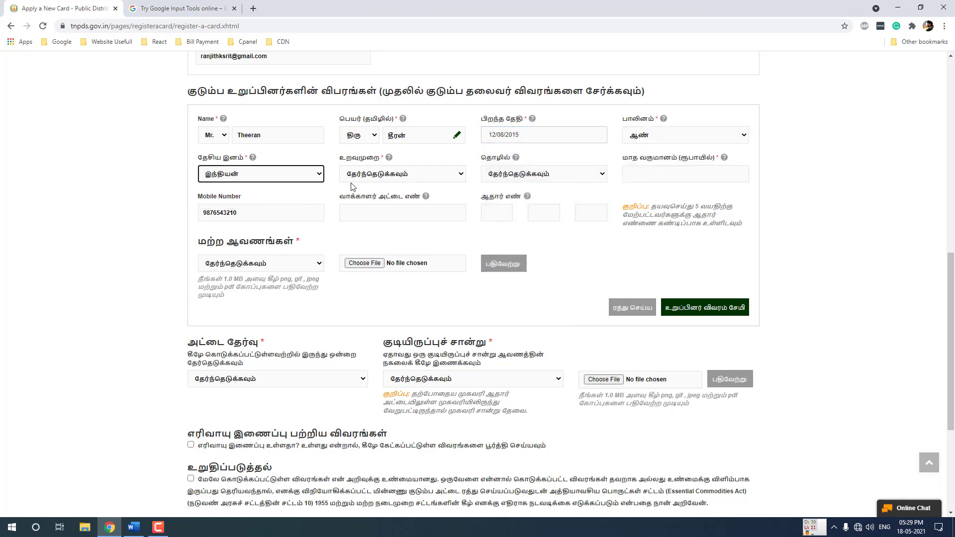
pyautogui.click(379, 175)
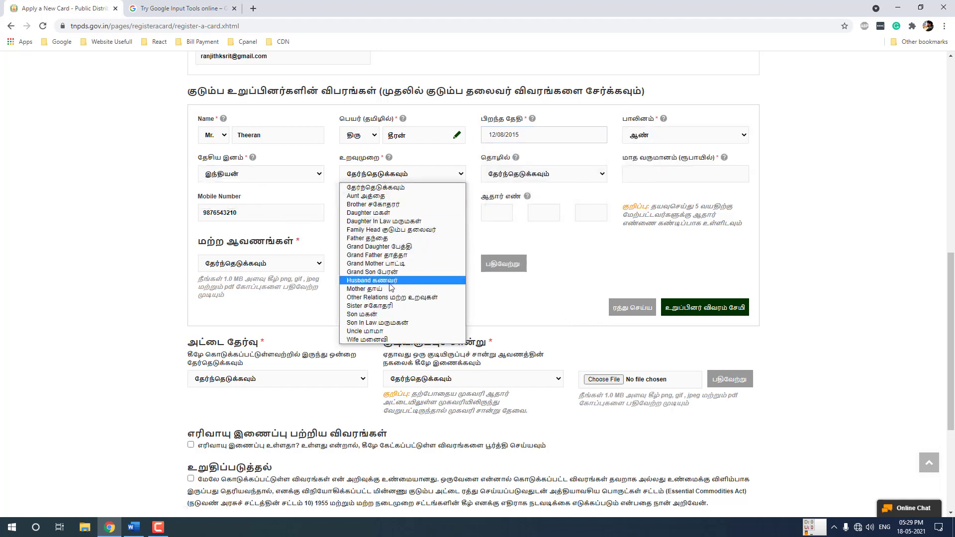
pyautogui.click(365, 317)
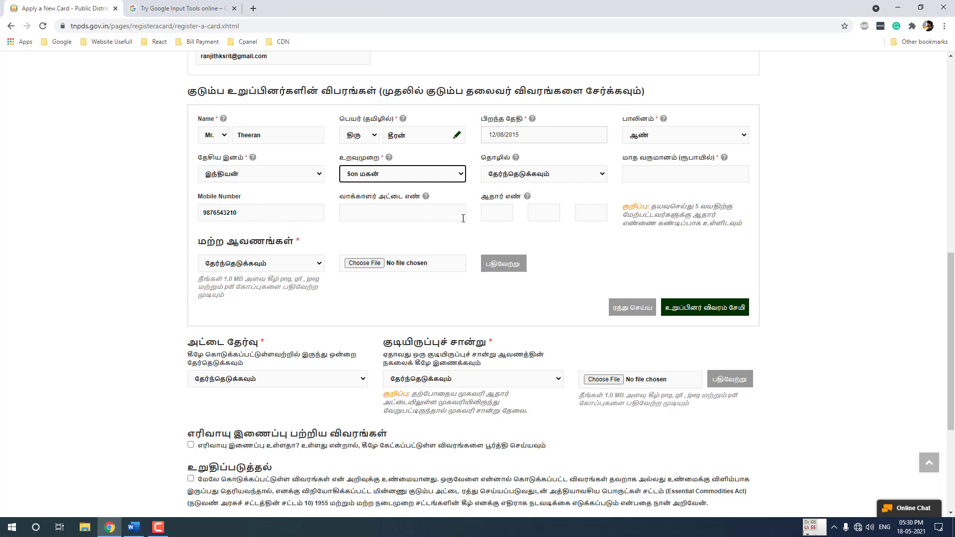
pyautogui.click(497, 213)
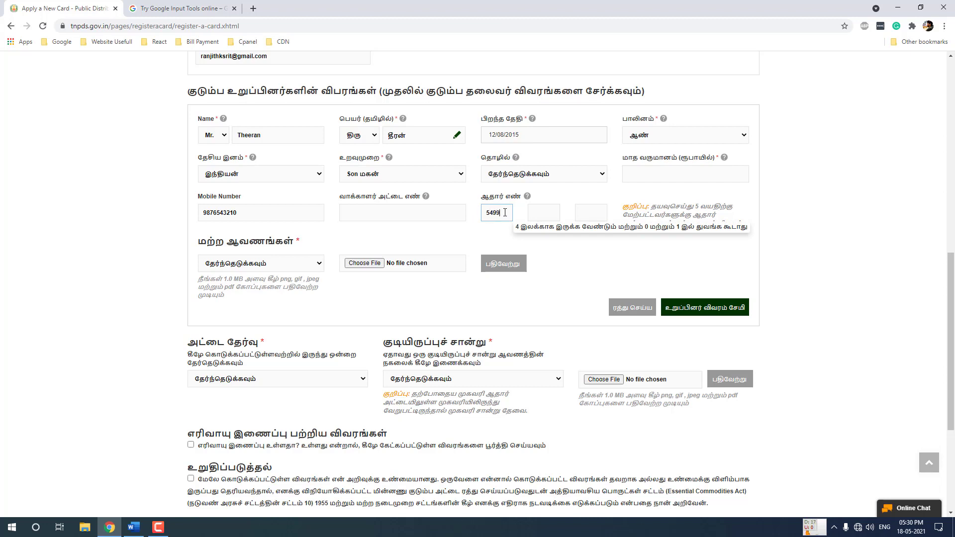
# Complete the son's Aadhaar number in the remaining boxes
pyautogui.click(536, 213)
pyautogui.write('67')
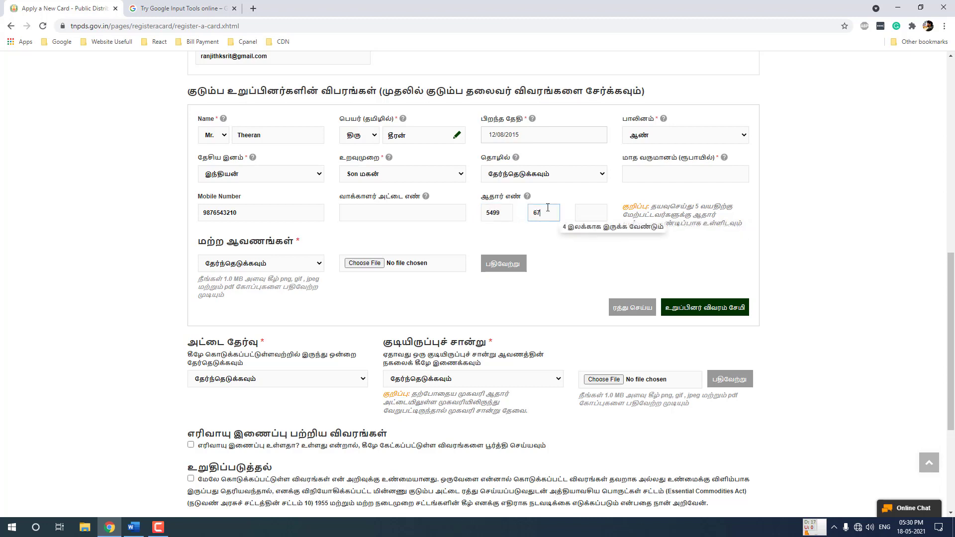
pyautogui.write('68')
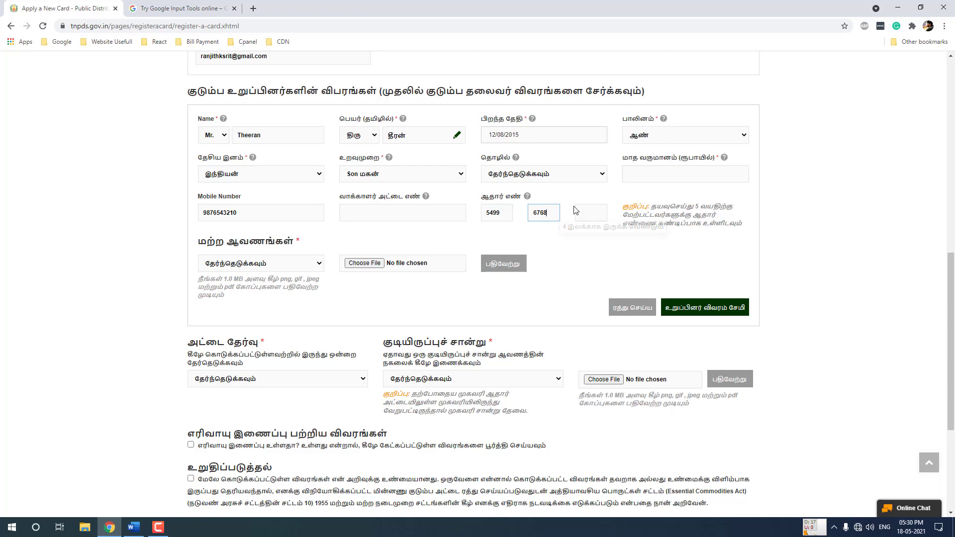
pyautogui.click(585, 216)
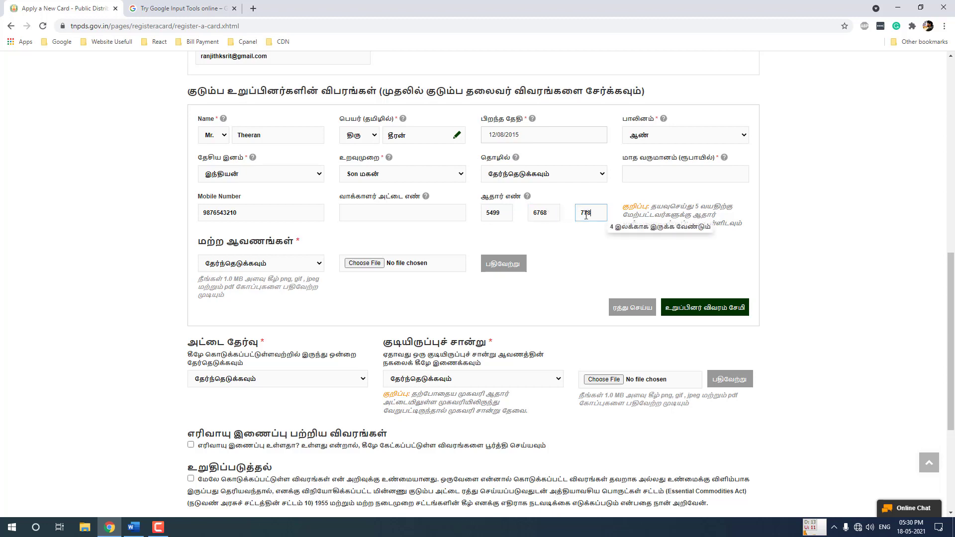
pyautogui.click(562, 264)
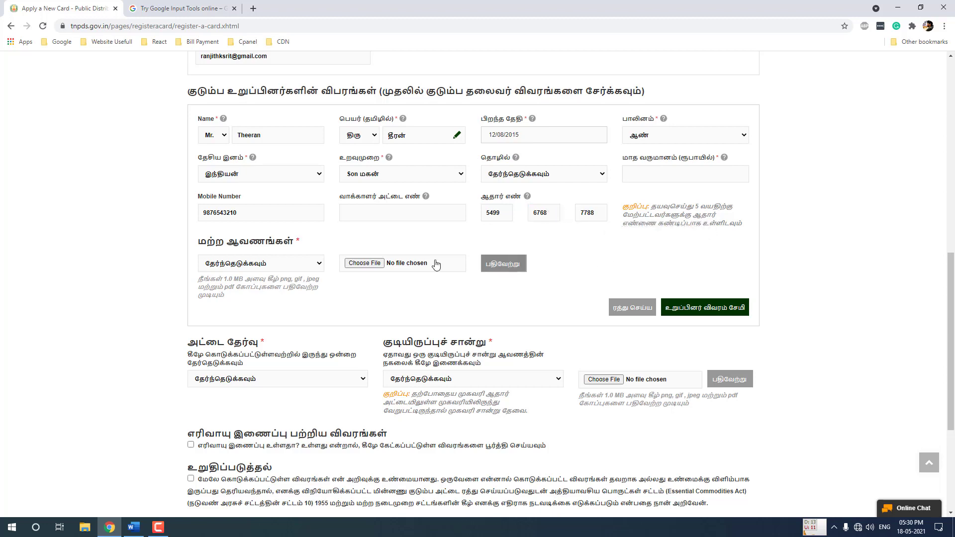
# Upload son-aadhaar-card.pdf as the son's ஆதார் அட்டை document
pyautogui.click(261, 268)
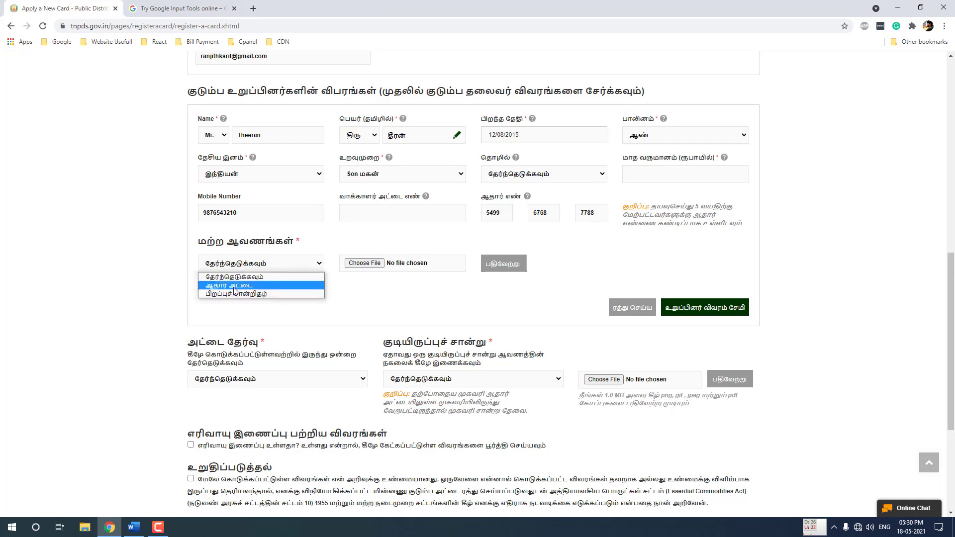
pyautogui.click(235, 286)
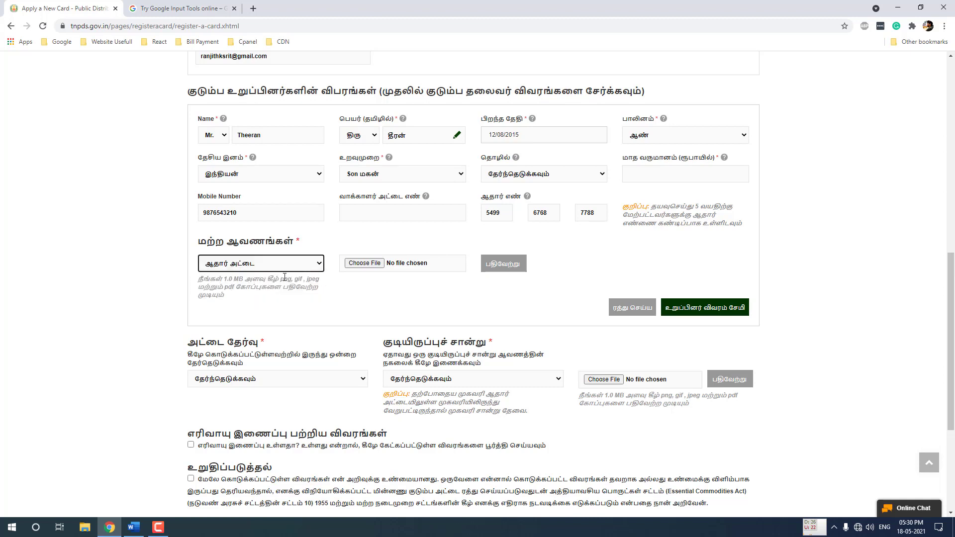
pyautogui.click(363, 263)
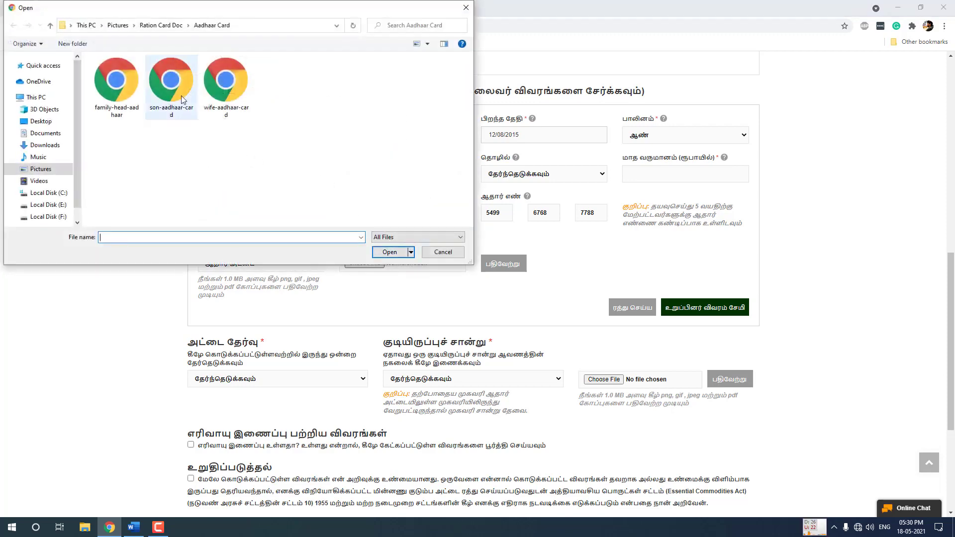
pyautogui.doubleClick(181, 113)
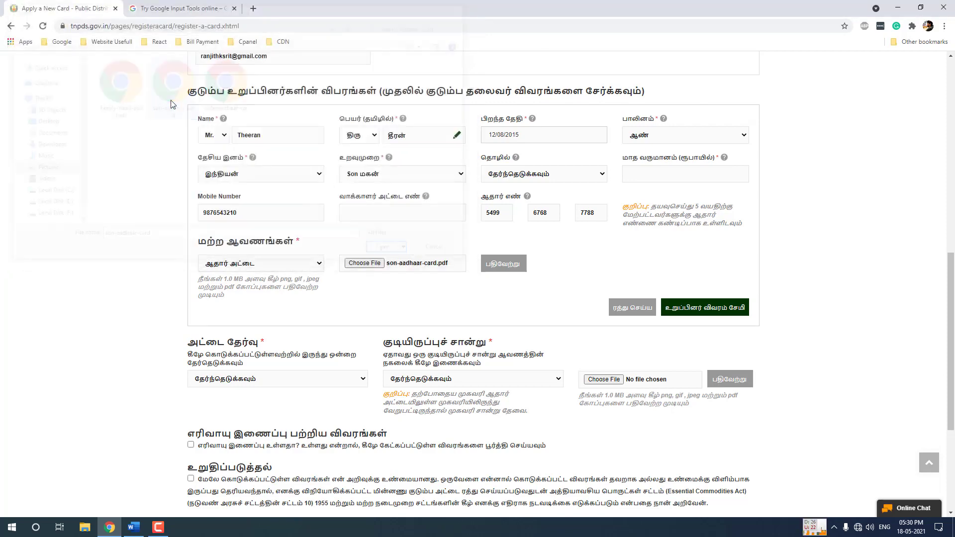
pyautogui.click(501, 268)
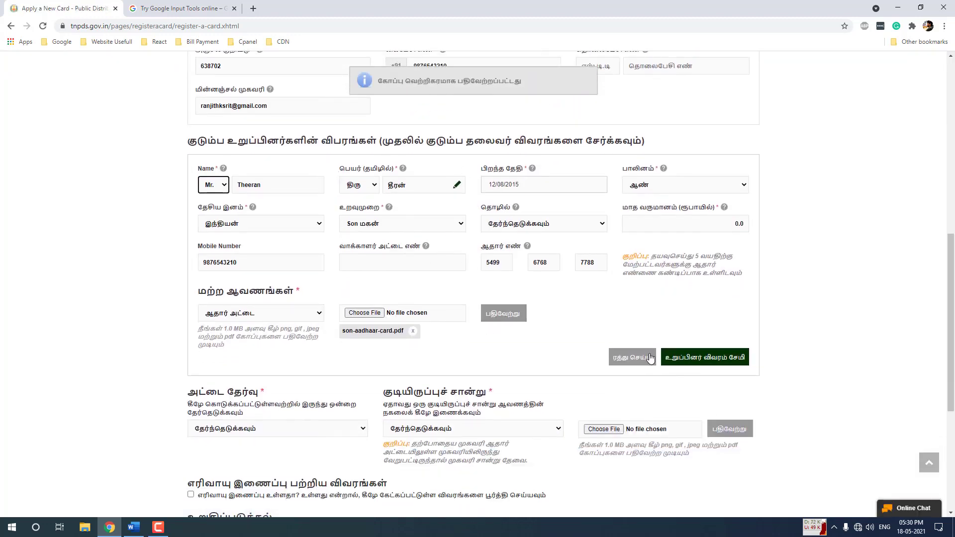
# Save the son as the third row of the members table
pyautogui.click(724, 360)
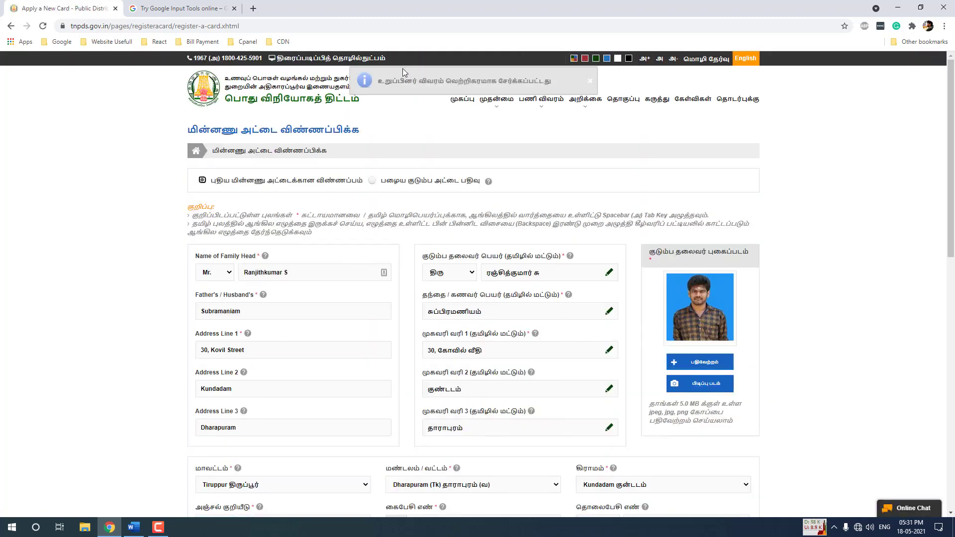
pyautogui.scroll(-10, 367, 186)
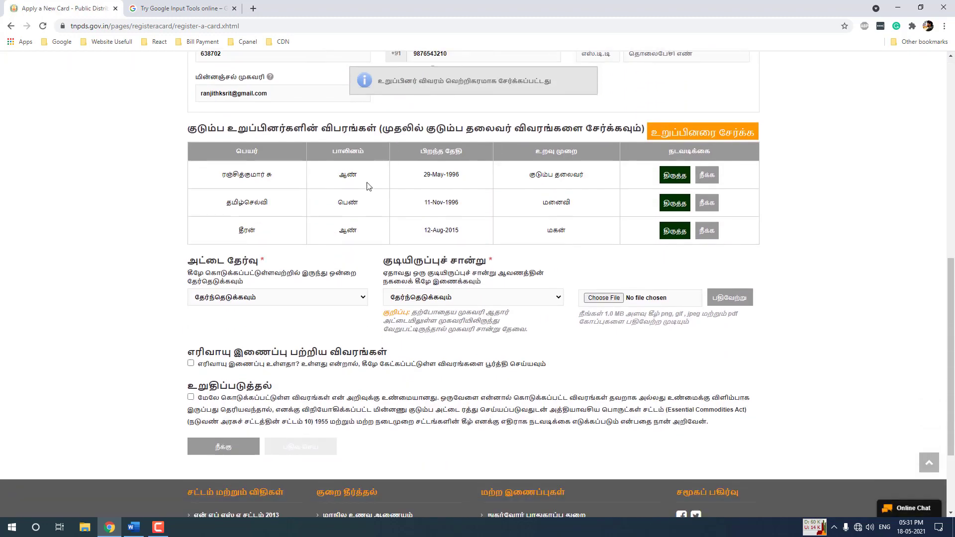
pyautogui.scroll(-1, 367, 186)
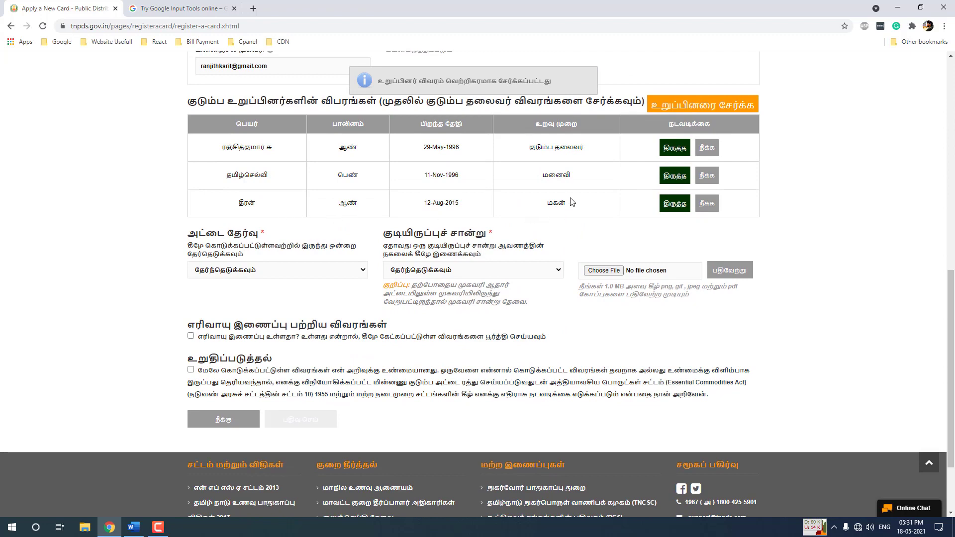
pyautogui.scroll(2, 592, 212)
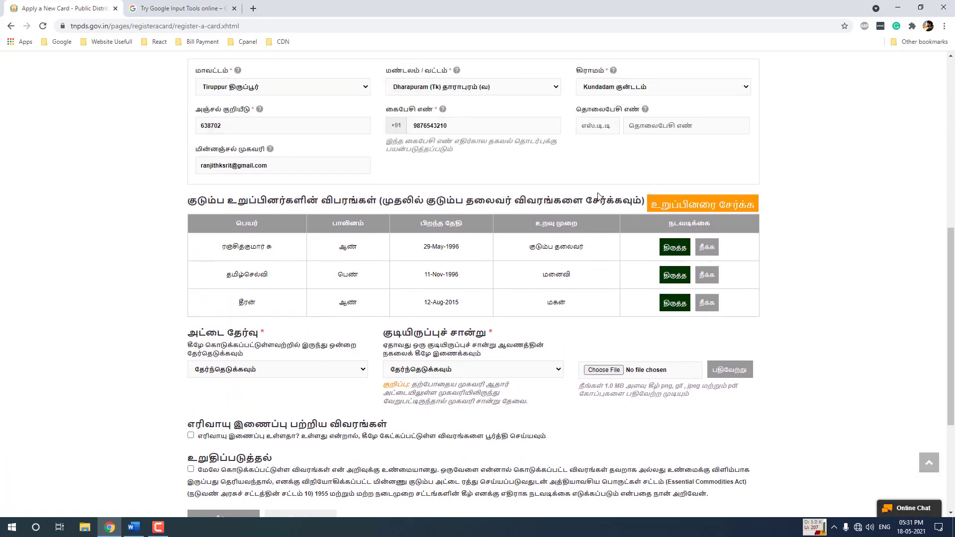
# Add a fourth member titled Ms. with Tamil title செல்வி and the daughter's English name
pyautogui.click(677, 210)
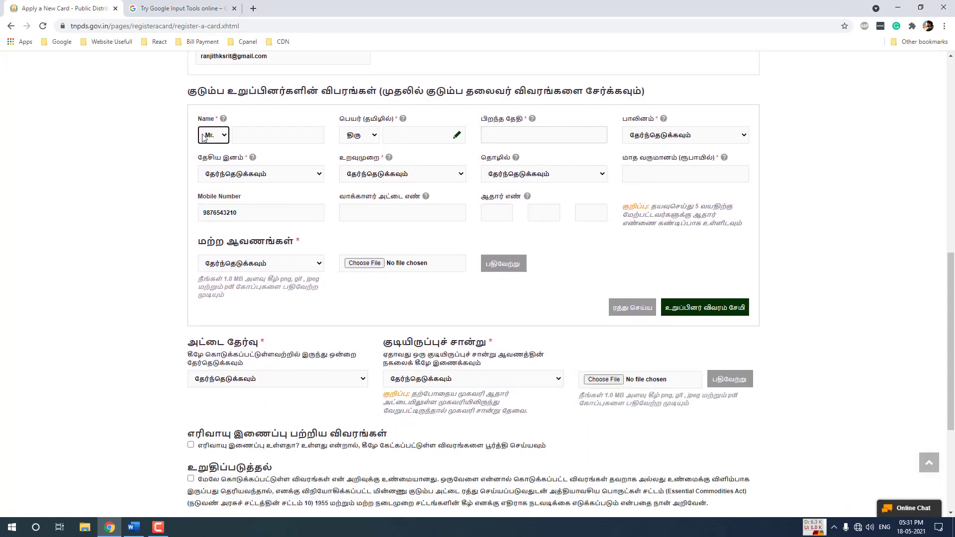
pyautogui.click(212, 139)
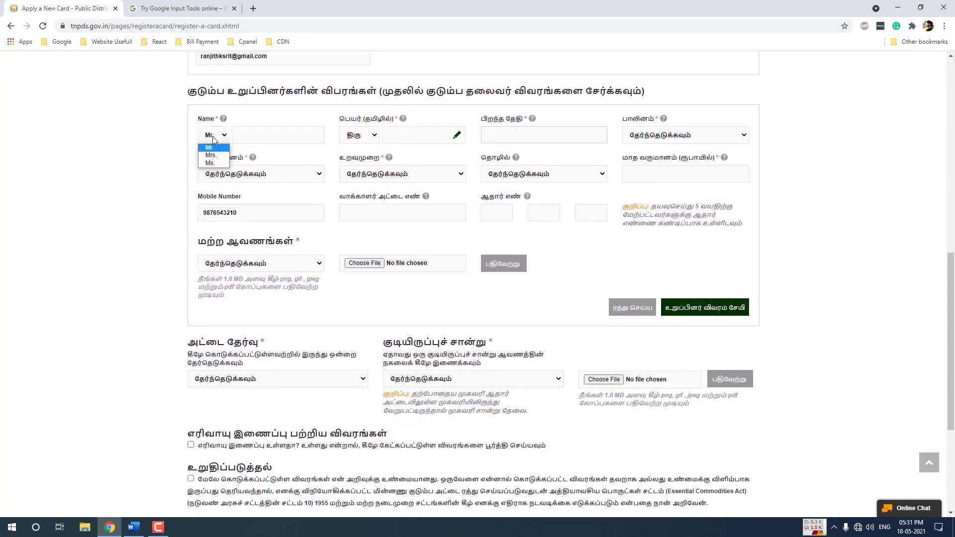
pyautogui.click(216, 164)
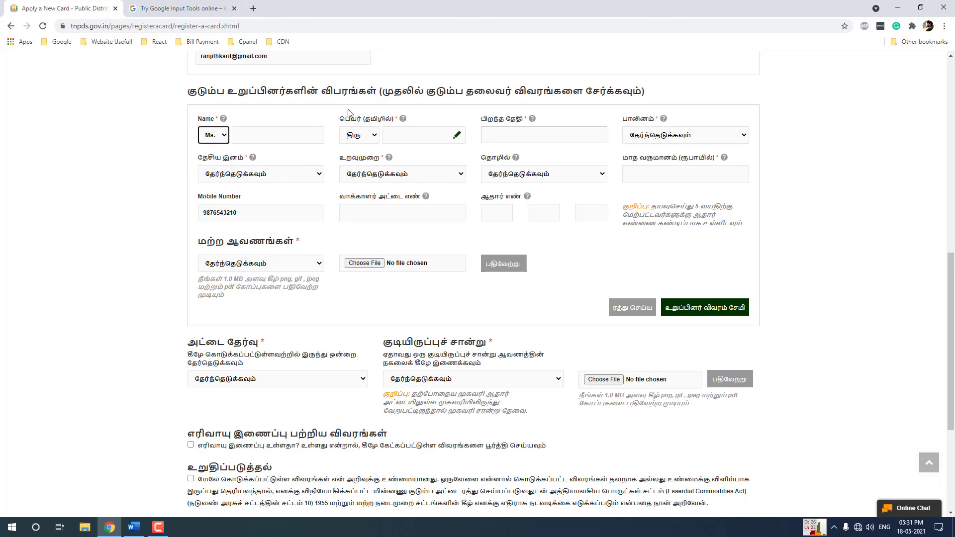
pyautogui.click(352, 137)
pyautogui.click(360, 167)
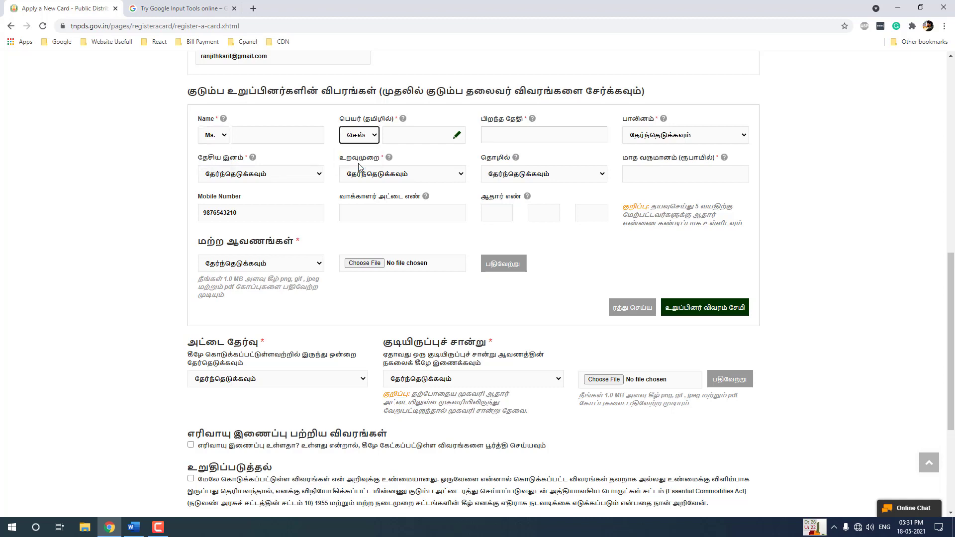
pyautogui.click(272, 133)
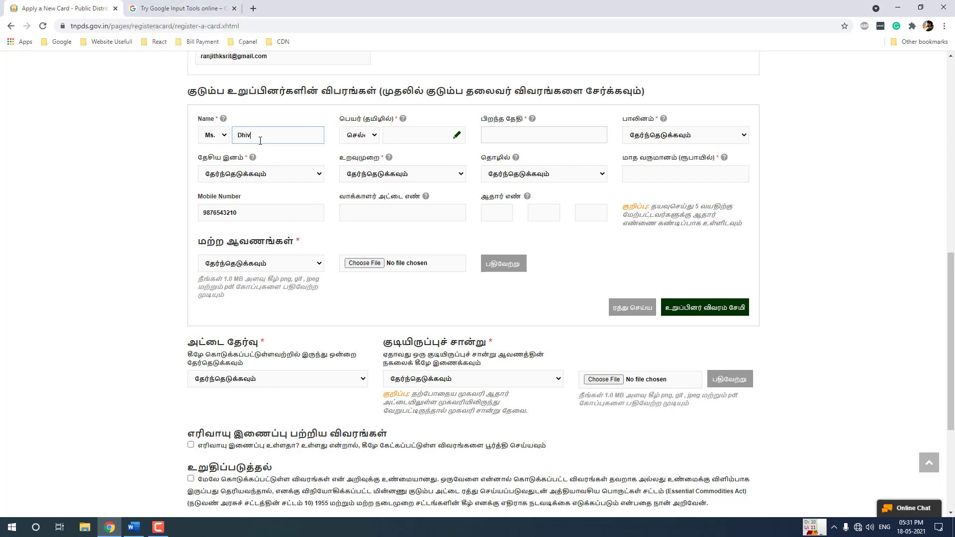
pyautogui.click(436, 133)
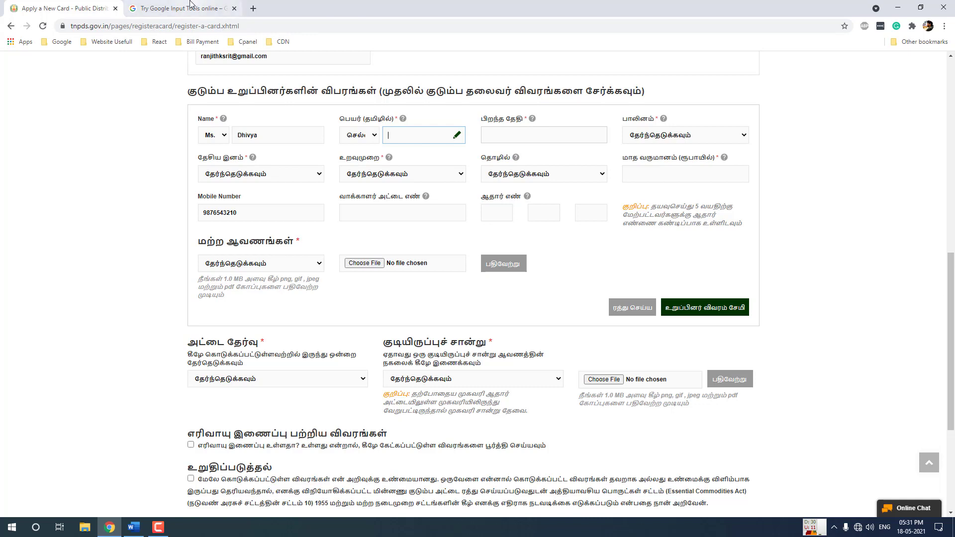
# Transliterate the daughter's name into Tamil script and paste it into the Tamil name field
pyautogui.click(179, 8)
pyautogui.write('dhivya')
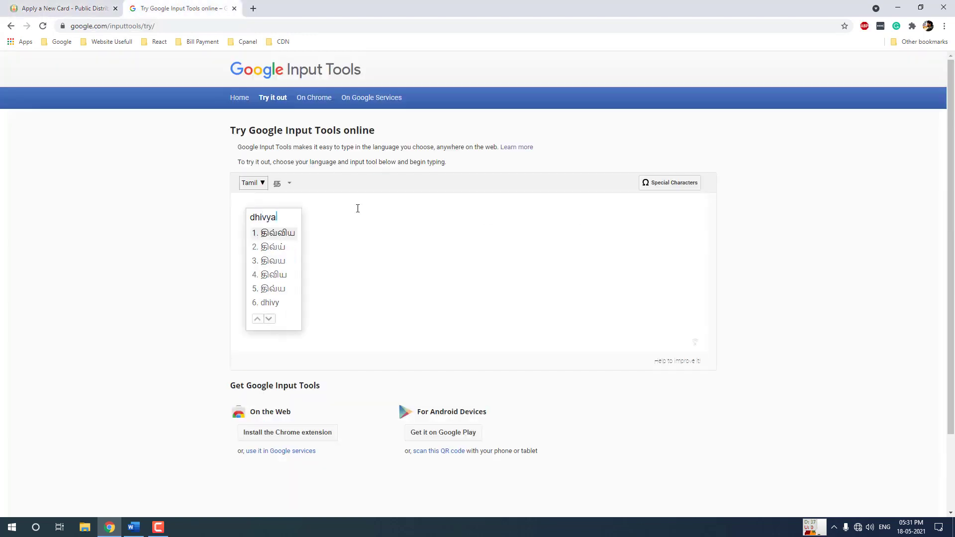
pyautogui.press('Down')
pyautogui.press('space')
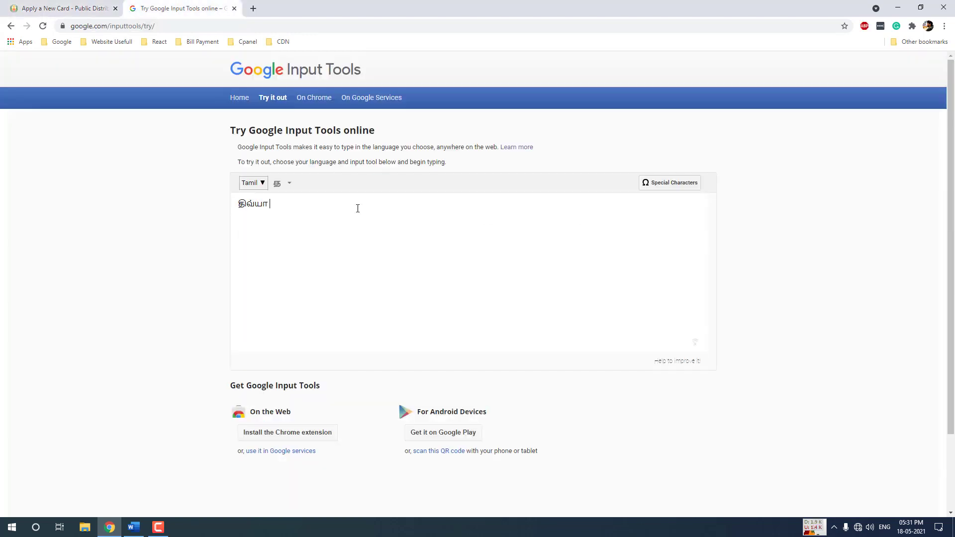
pyautogui.hotkey('ctrl', 'a')
pyautogui.hotkey('ctrl', 'x')
pyautogui.hotkey('ctrl', 'Tab')
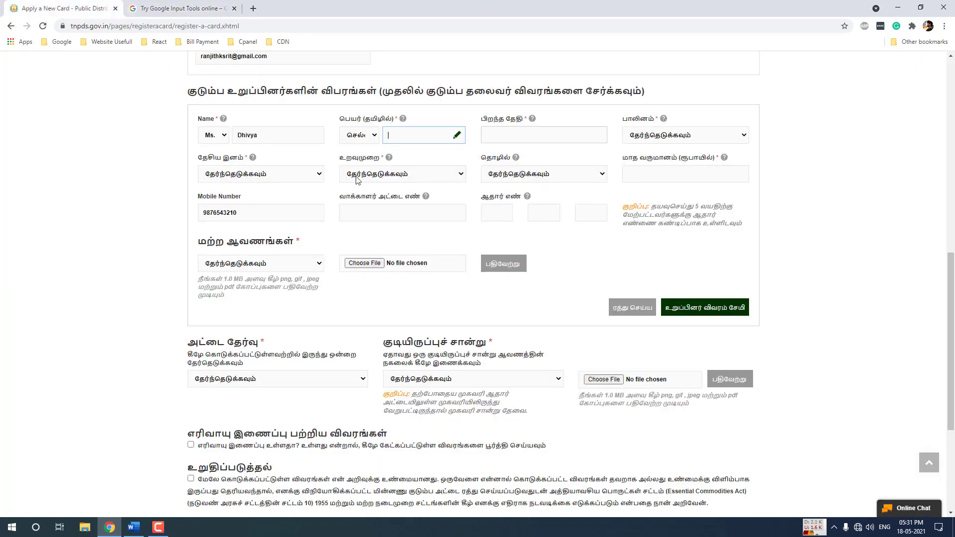
pyautogui.hotkey('ctrl', 'v')
pyautogui.click(517, 137)
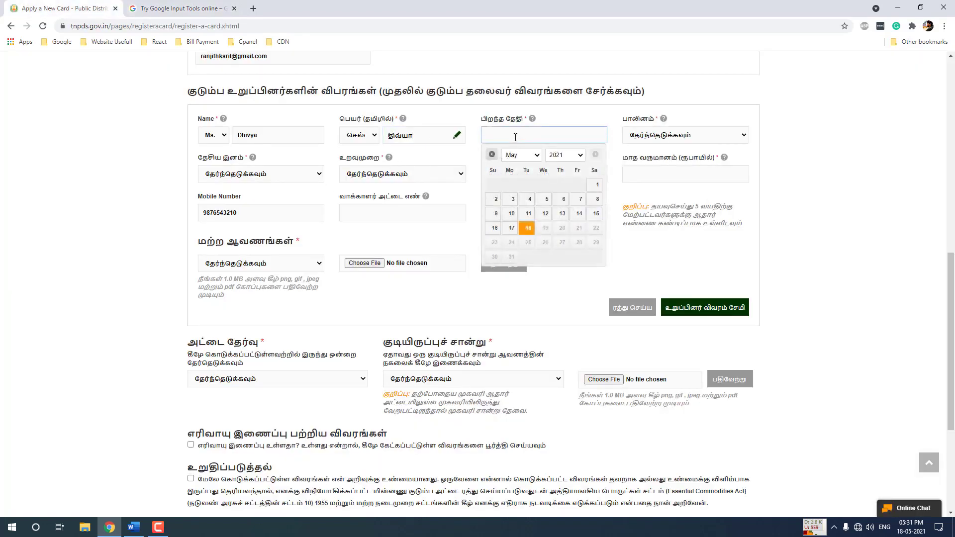
pyautogui.click(565, 154)
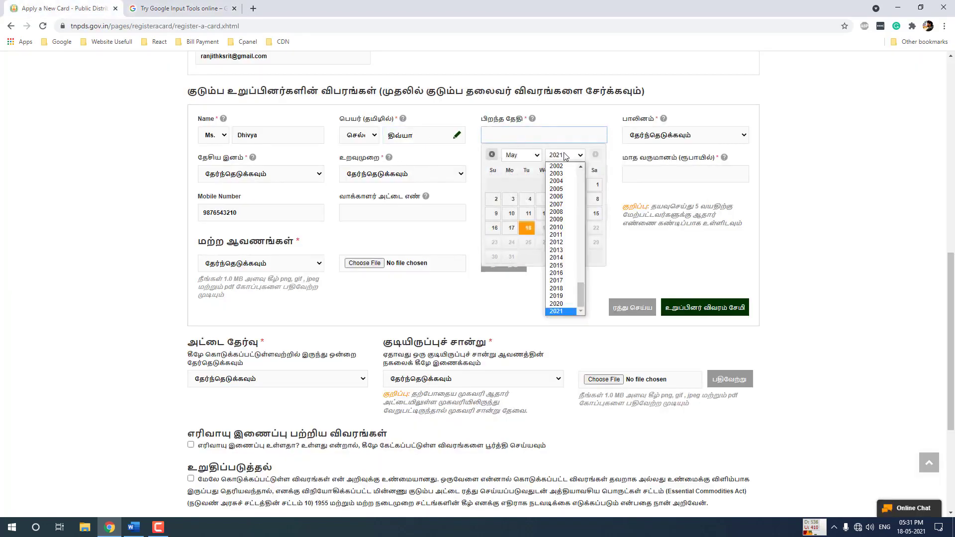
pyautogui.click(562, 291)
pyautogui.click(521, 155)
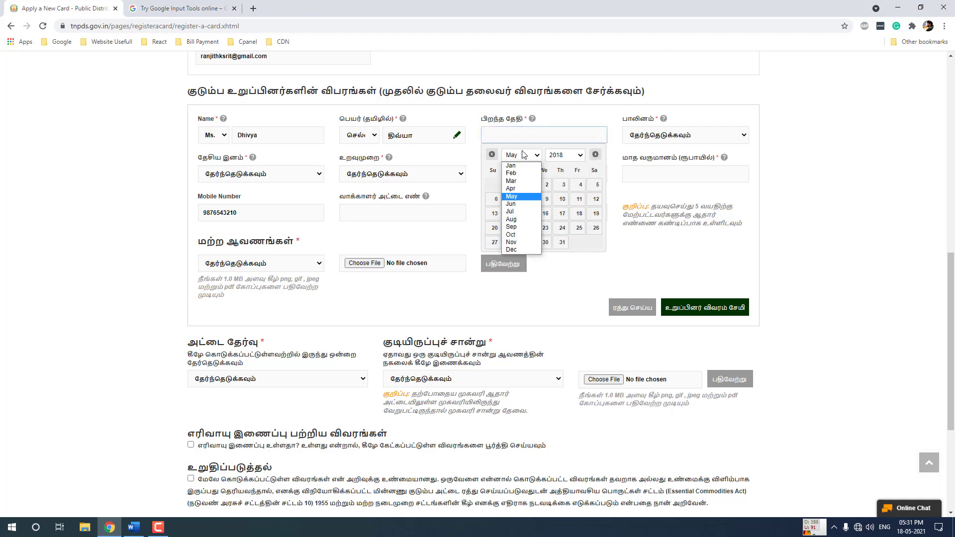
pyautogui.click(512, 242)
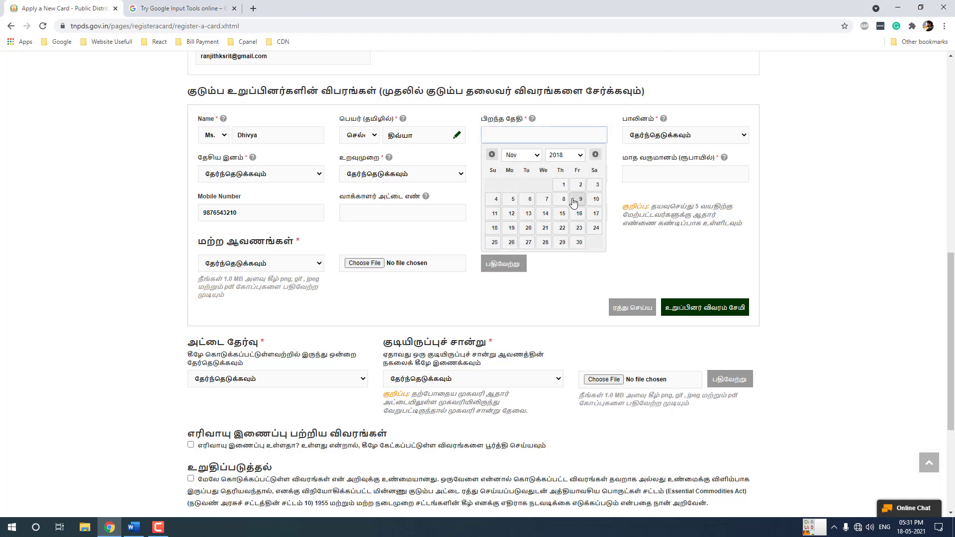
# Set gender to பெண், nationality to இந்தியன் and relationship to Daughter மகள்
pyautogui.click(642, 141)
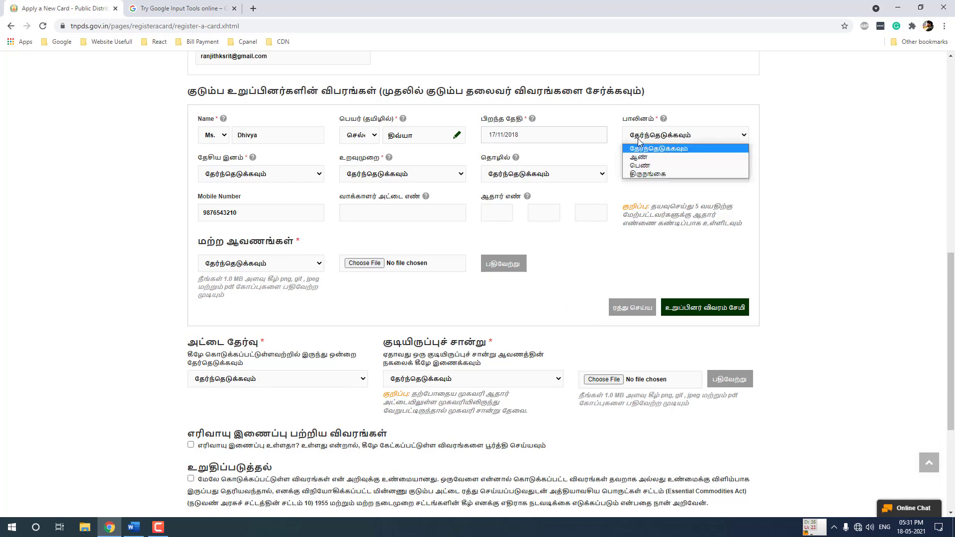
pyautogui.click(649, 166)
pyautogui.click(220, 175)
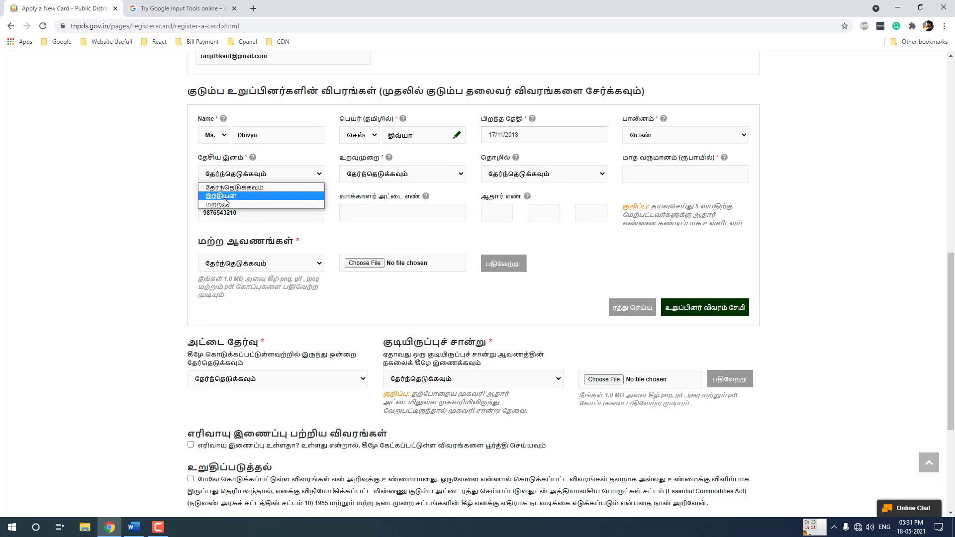
pyautogui.click(221, 196)
pyautogui.click(373, 175)
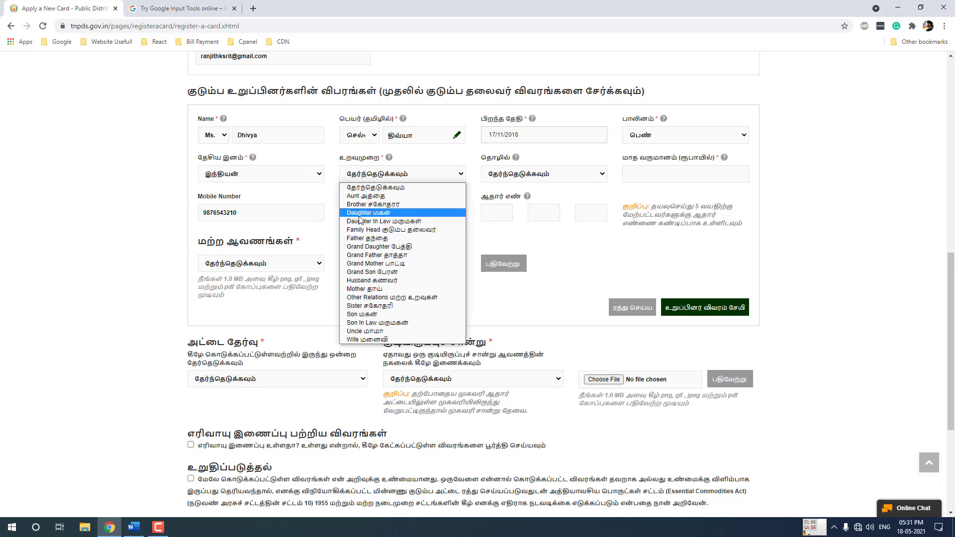
pyautogui.click(386, 213)
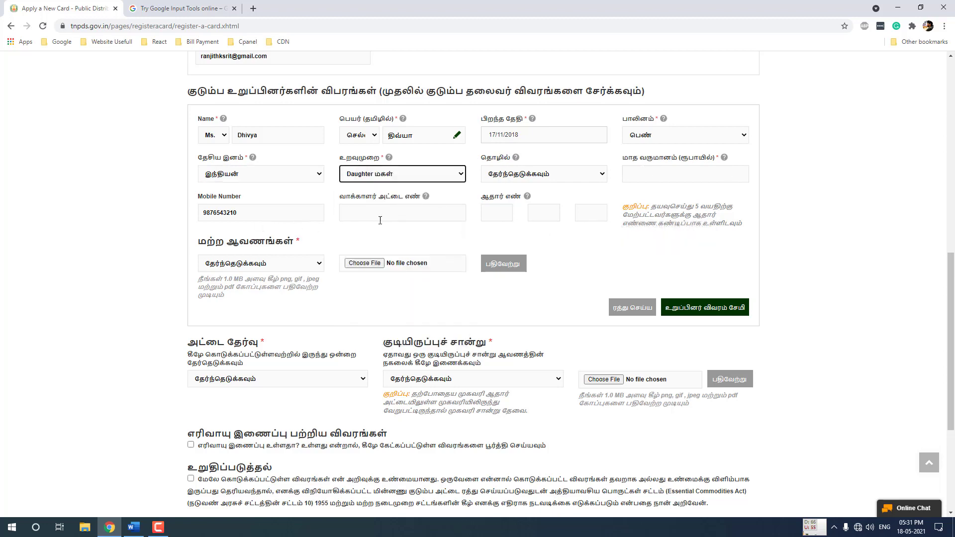
pyautogui.click(494, 217)
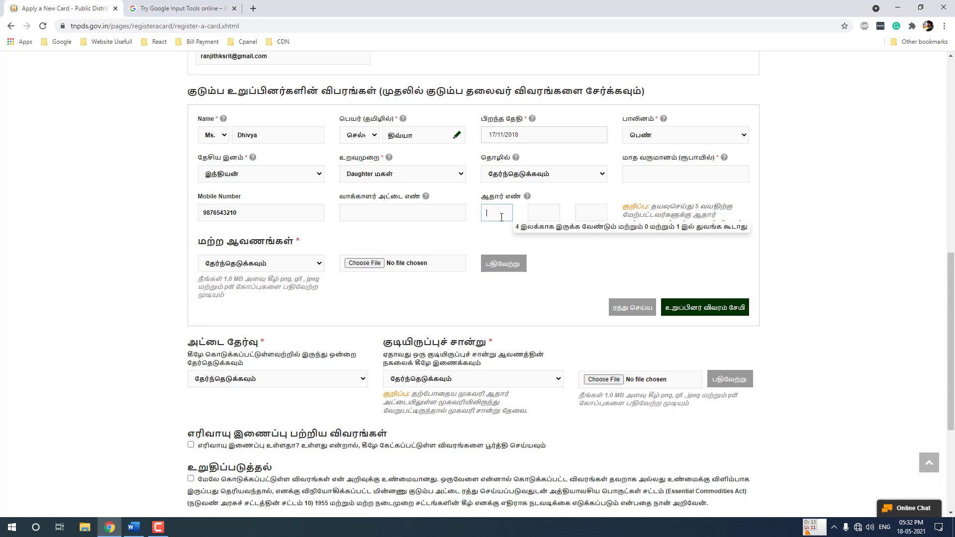
# Leave the Aadhaar number blank and choose பிறப்புச் சான்றிதழ் as the other document type
pyautogui.click(527, 238)
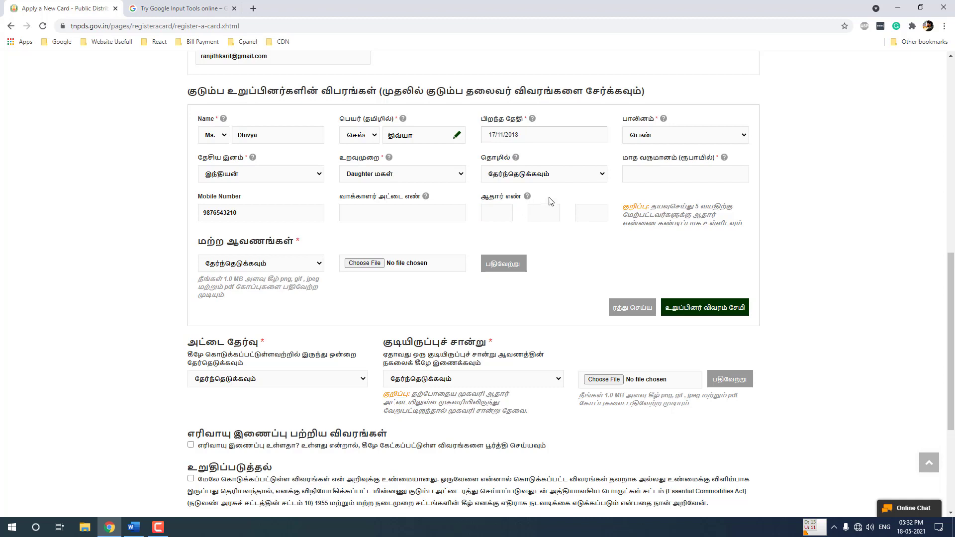
pyautogui.click(239, 263)
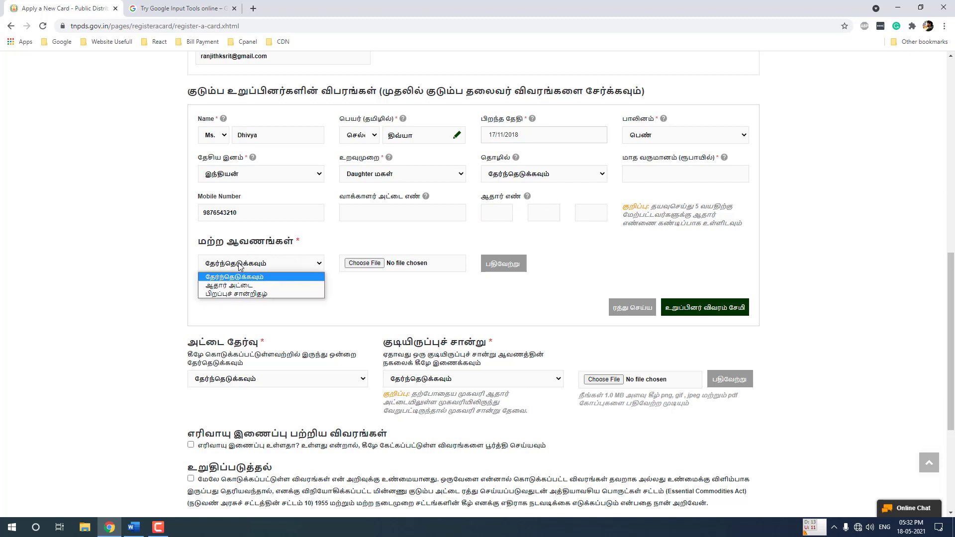
pyautogui.click(254, 297)
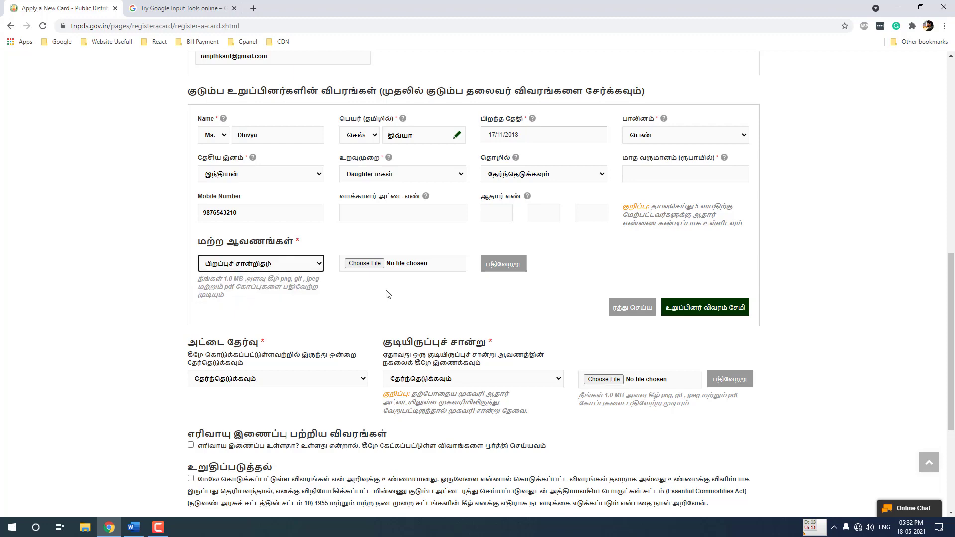
# Upload daughter-birth-certificate.pdf from Ration Card Doc > Birth Certificate
pyautogui.click(368, 264)
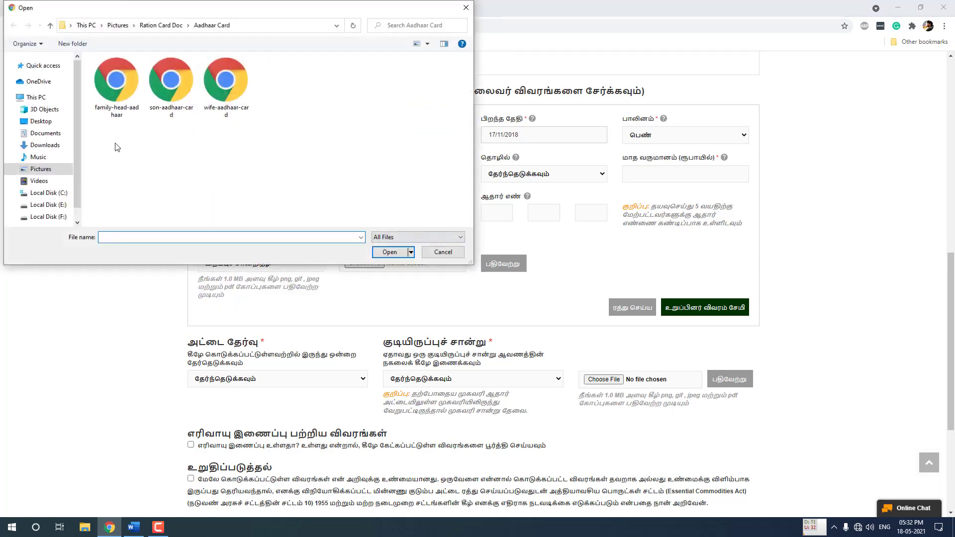
pyautogui.click(40, 168)
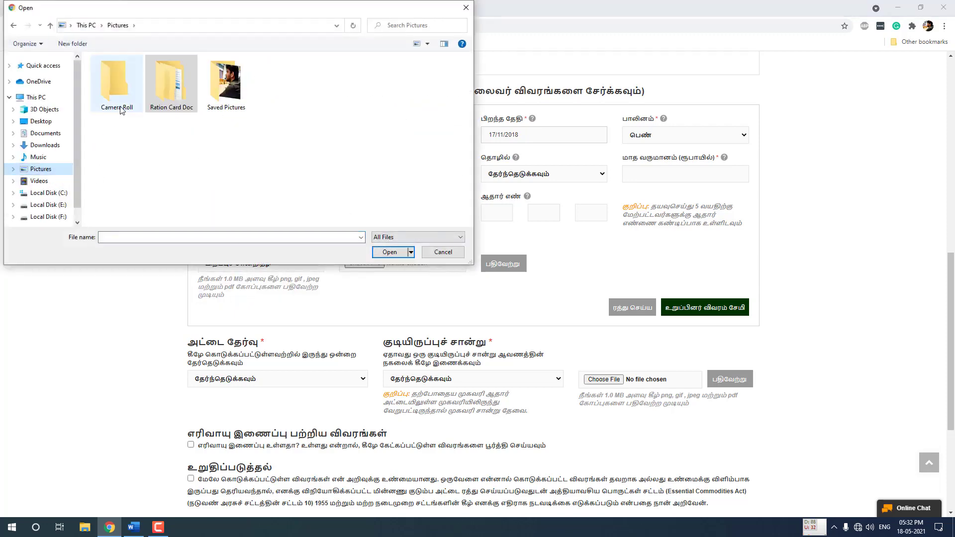
pyautogui.doubleClick(178, 93)
pyautogui.doubleClick(160, 110)
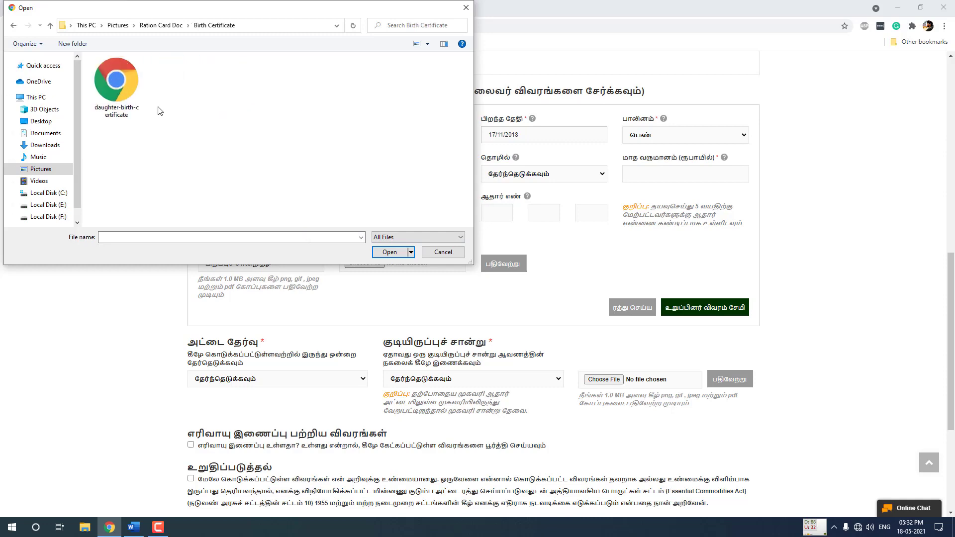
pyautogui.doubleClick(133, 92)
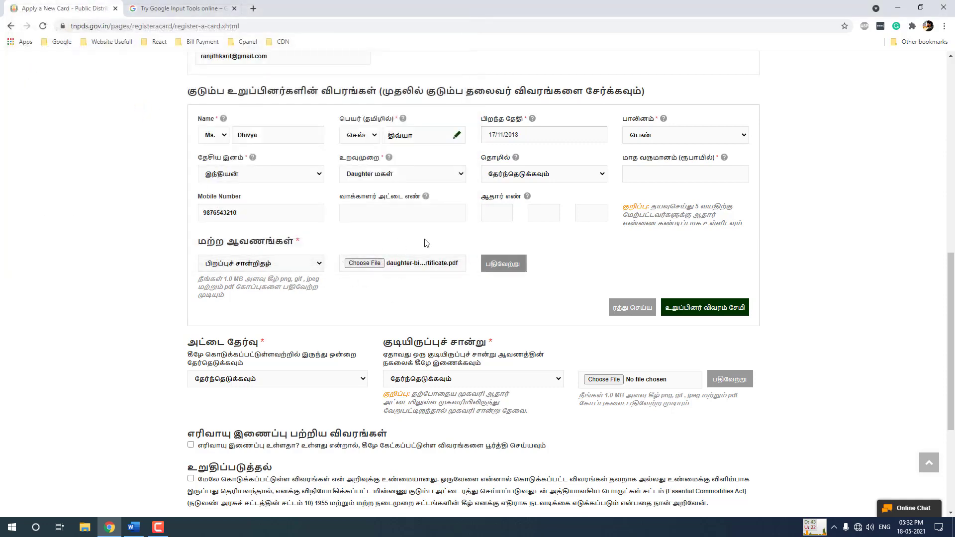
pyautogui.click(504, 267)
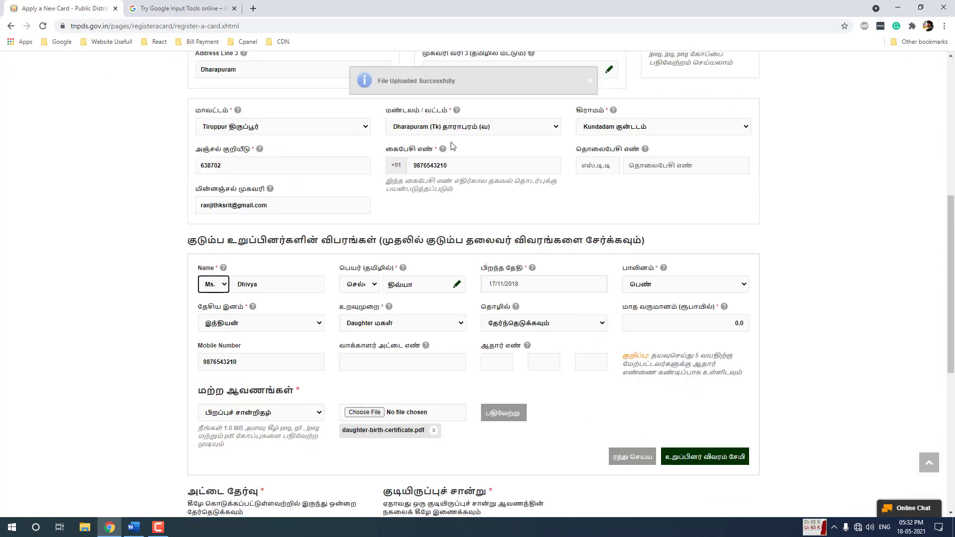
pyautogui.scroll(-3, 454, 234)
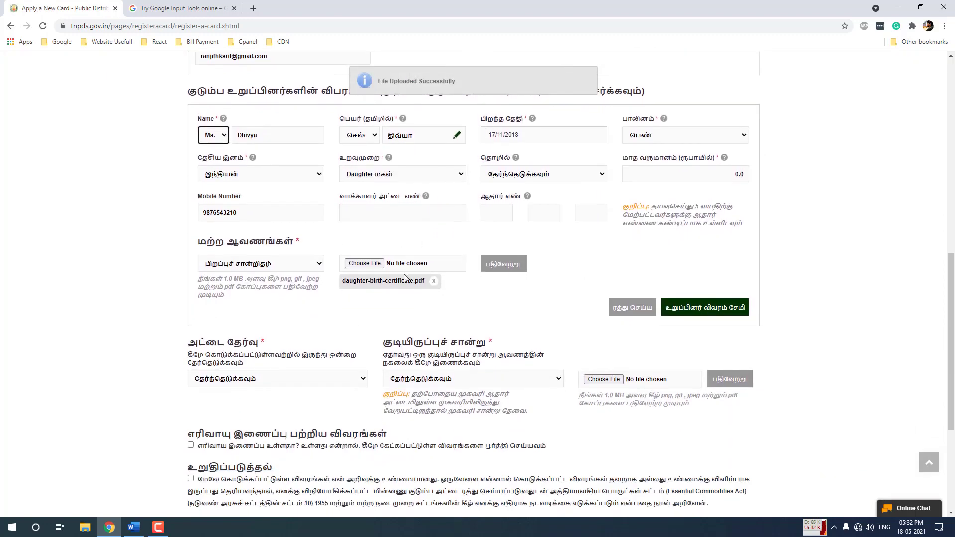
pyautogui.click(709, 315)
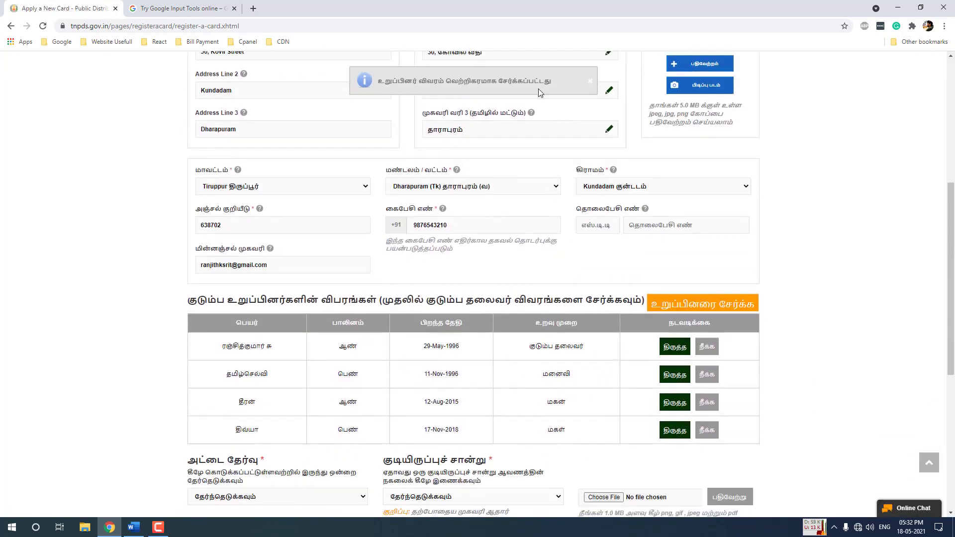
pyautogui.scroll(-3, 442, 209)
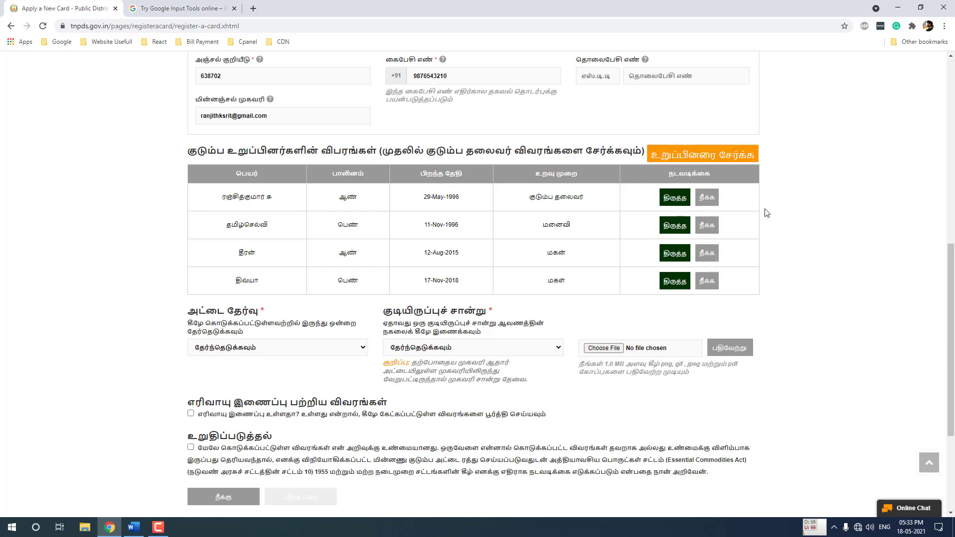
pyautogui.scroll(-3, 766, 212)
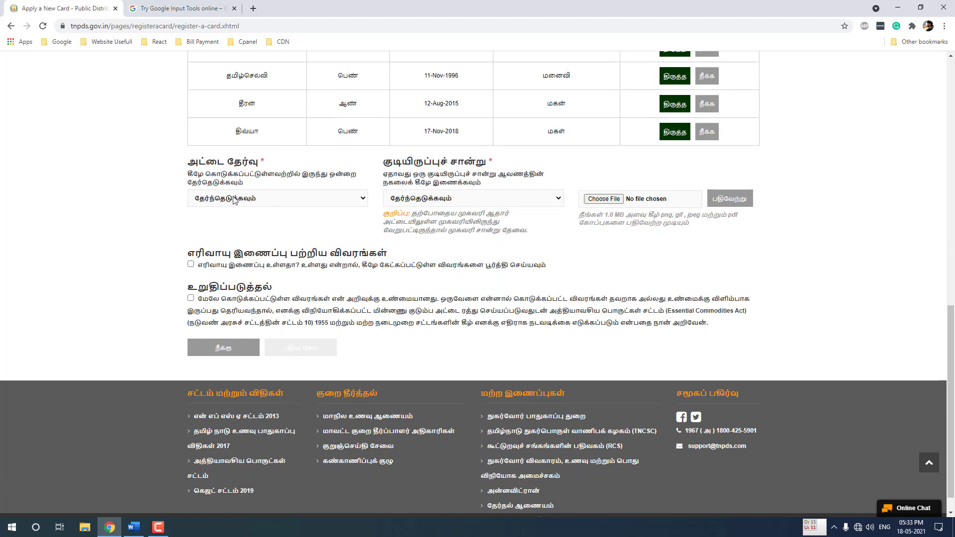
pyautogui.click(229, 199)
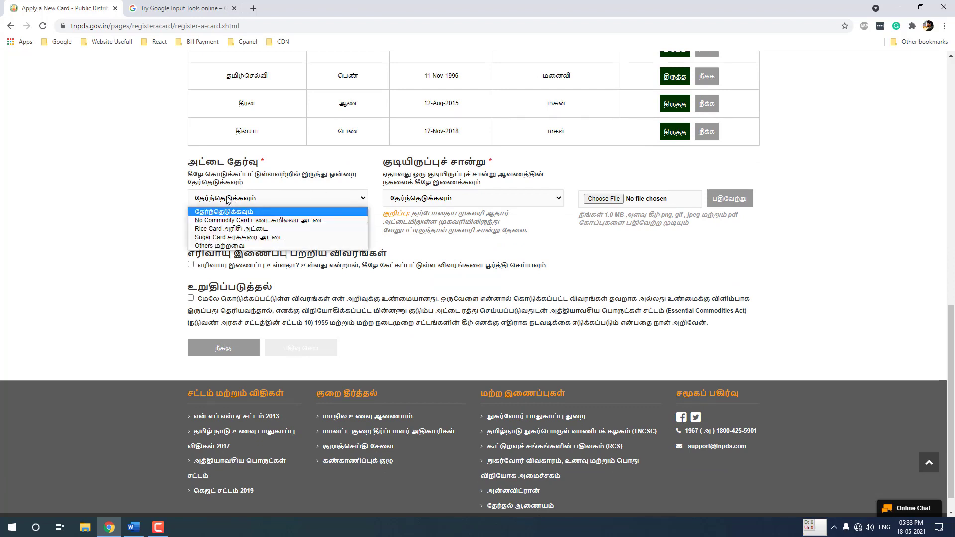